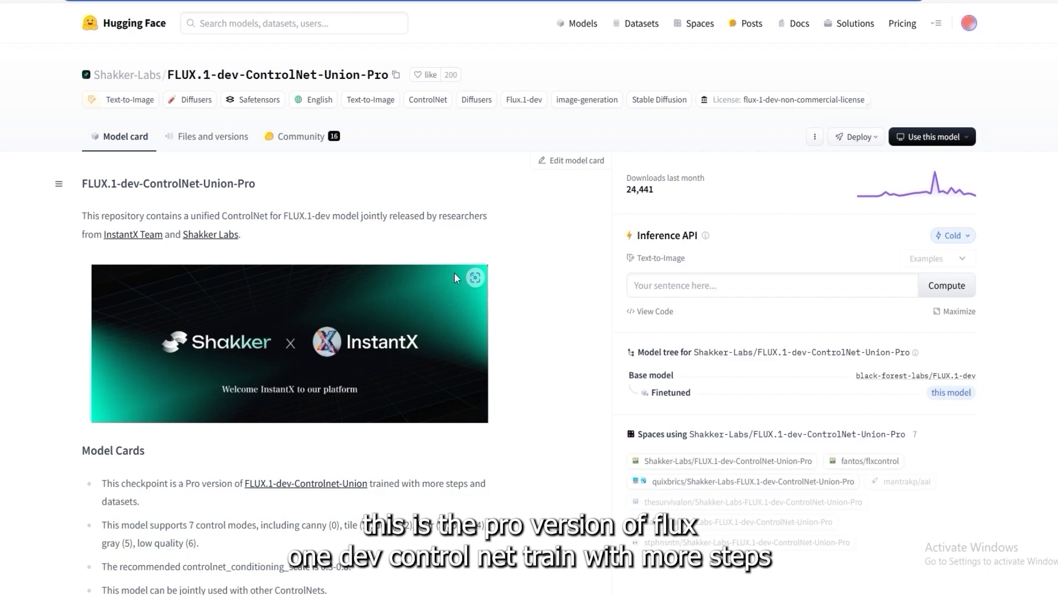
Step: Review the supported control modes and showcase images on the FLUX.1-dev-ControlNet-Union-Pro model card
scroll(692, 540, "down", 2)
scroll(520, 447, "down", 6)
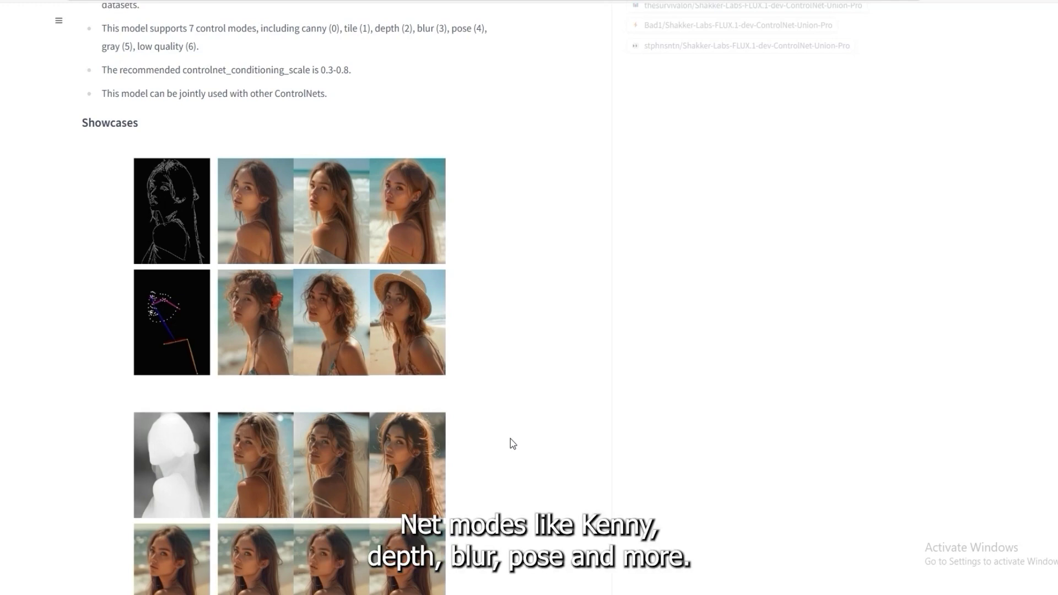
scroll(259, 510, "up", 1)
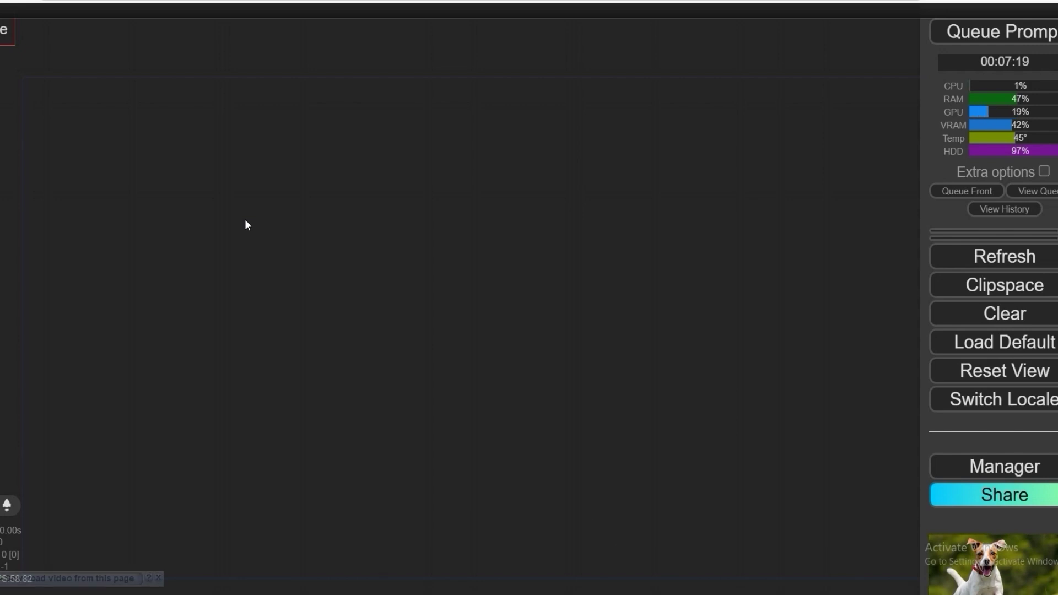
Step: Switch to ComfyUI, add a Load Diffusion Model node to the empty canvas and set its unet_name to flux1-dev.safetensors
double_click(219, 216)
type("los")
key("BackSpace")
key("BackSpace")
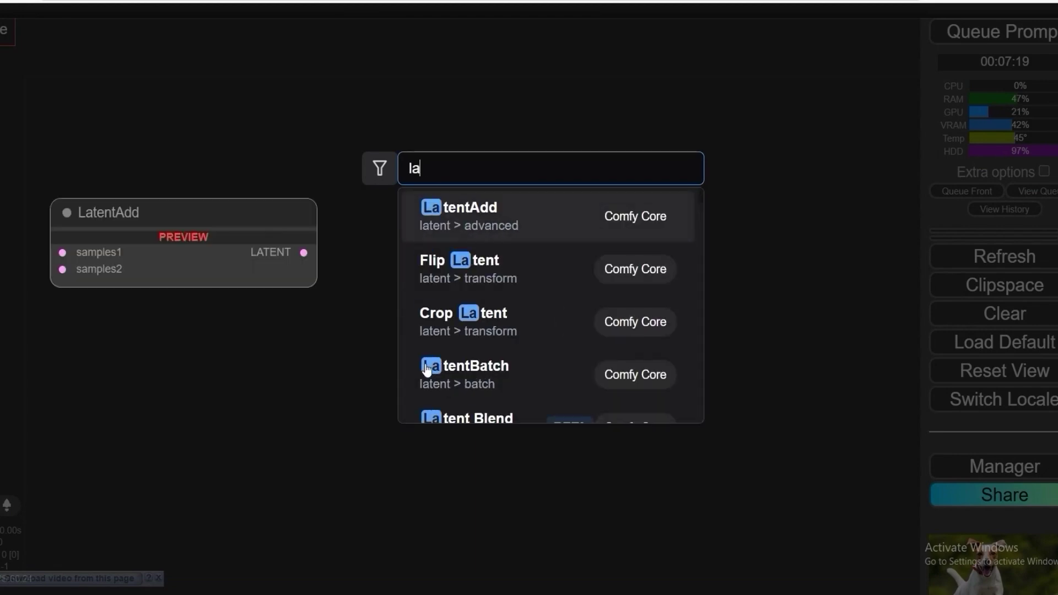
type("oad diffusion m")
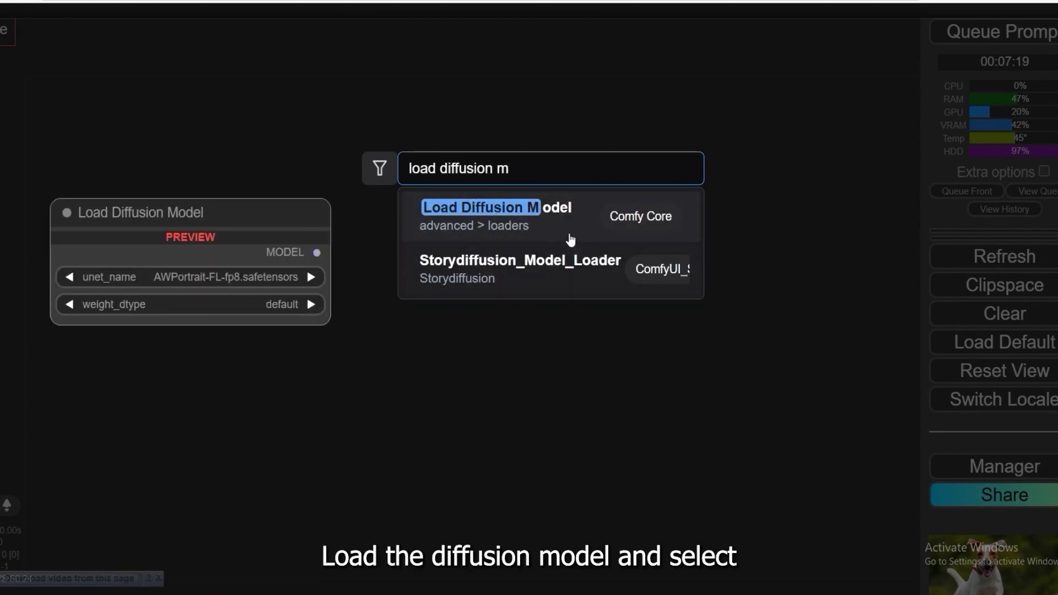
left_click(563, 234)
left_click_drag(290, 222, 186, 175)
scroll(183, 174, "up", 6)
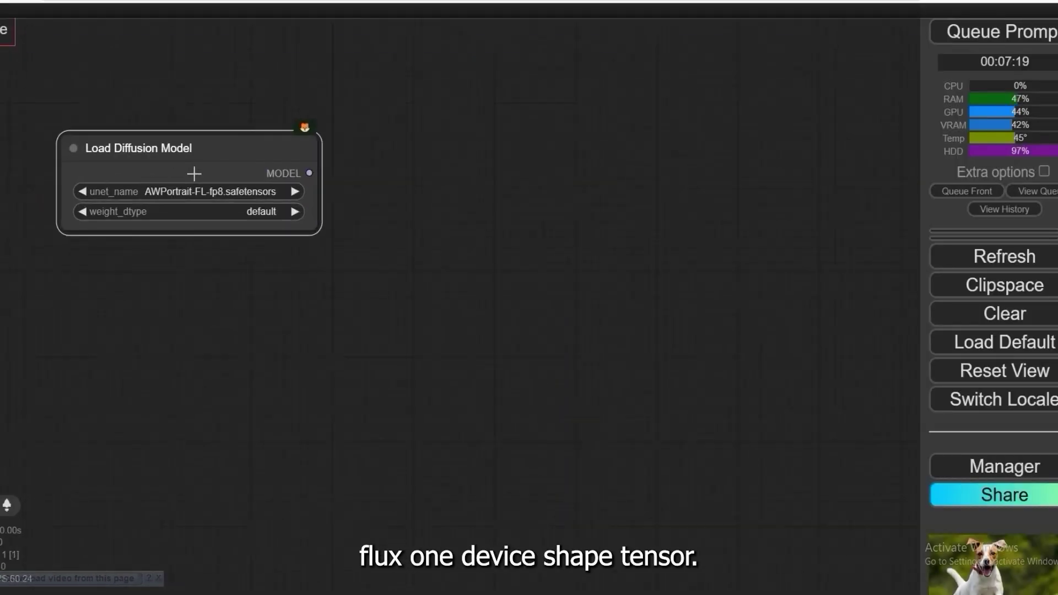
left_click(198, 192)
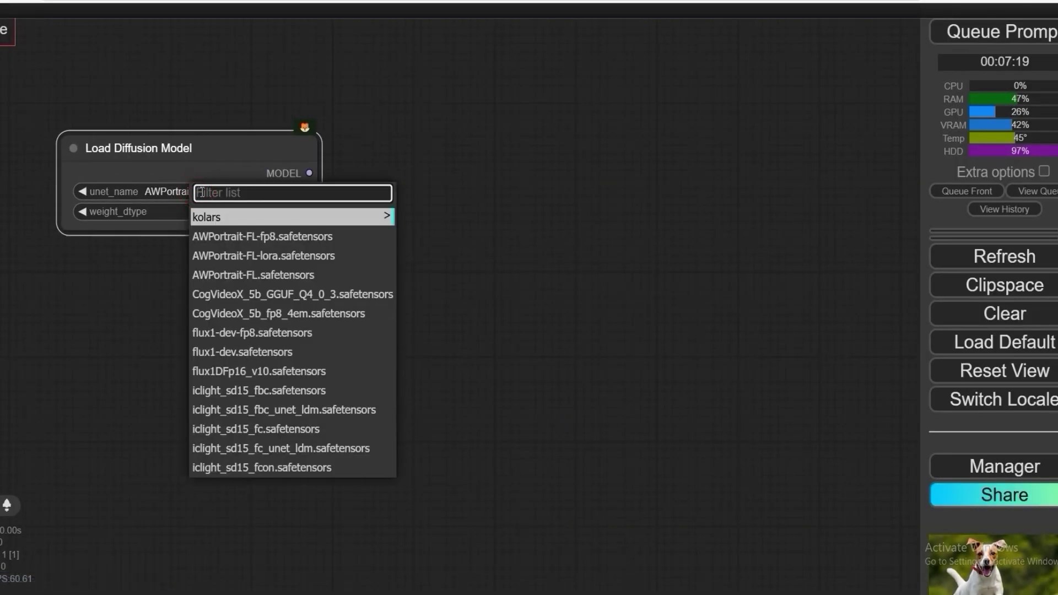
left_click(233, 359)
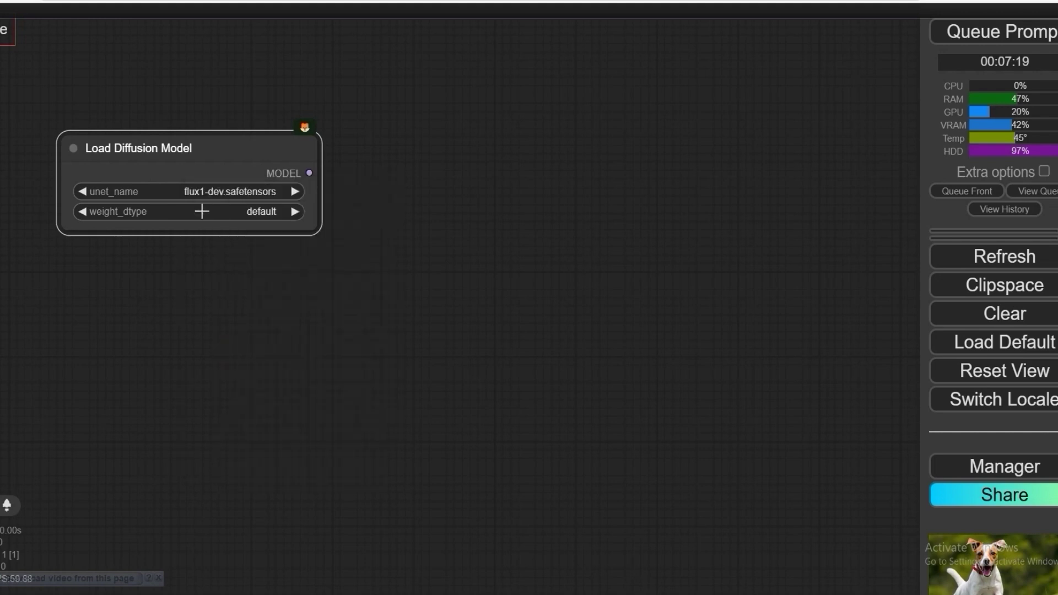
Step: Try out a Unet Loader (GGUF) node above the Load Diffusion Model node, and delete it
left_click_drag(195, 91, 236, 150)
double_click(237, 147)
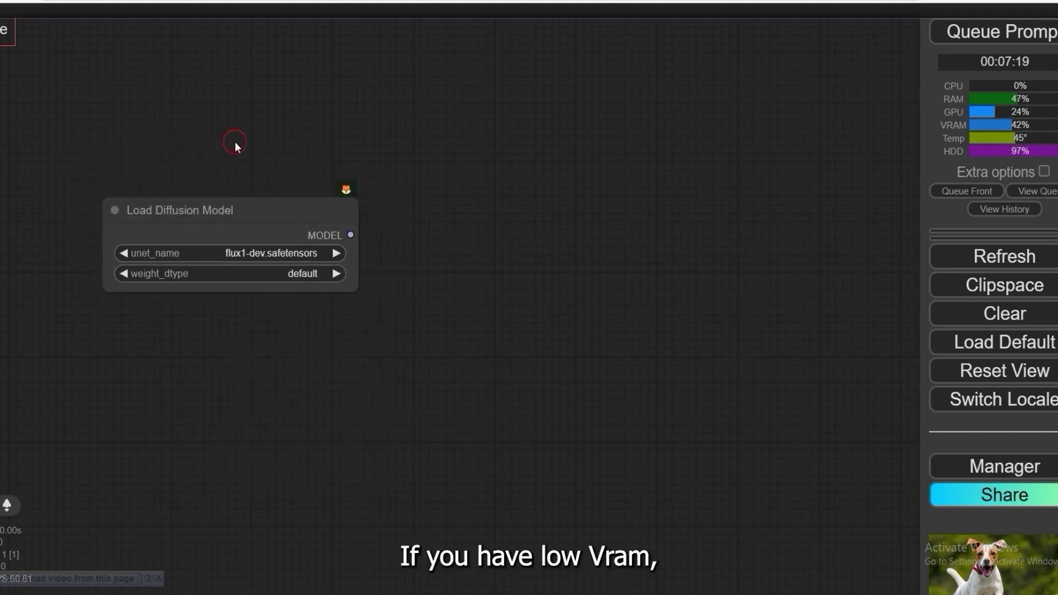
type("load ")
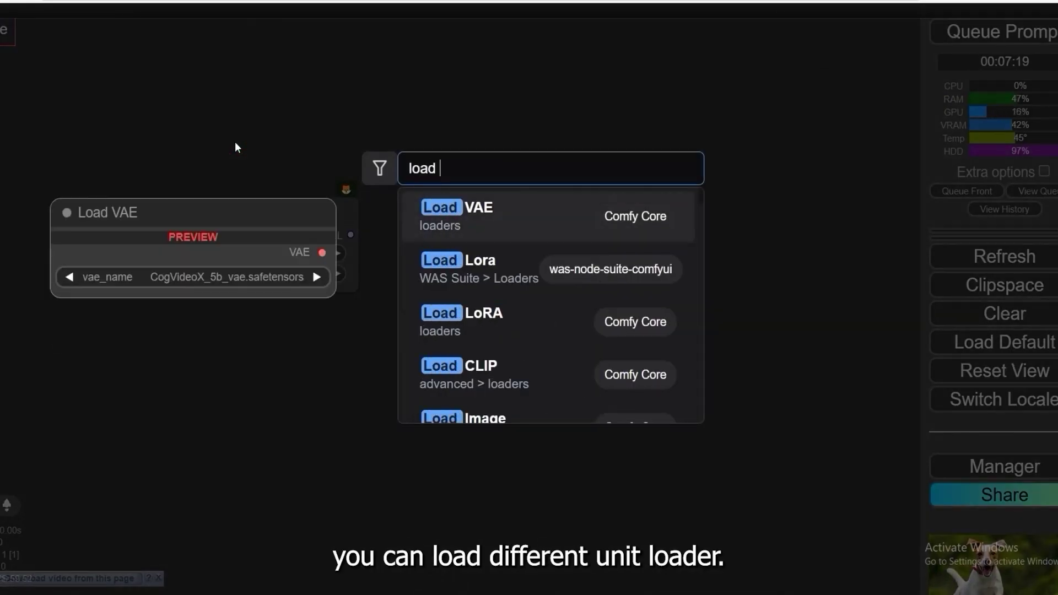
type("gg")
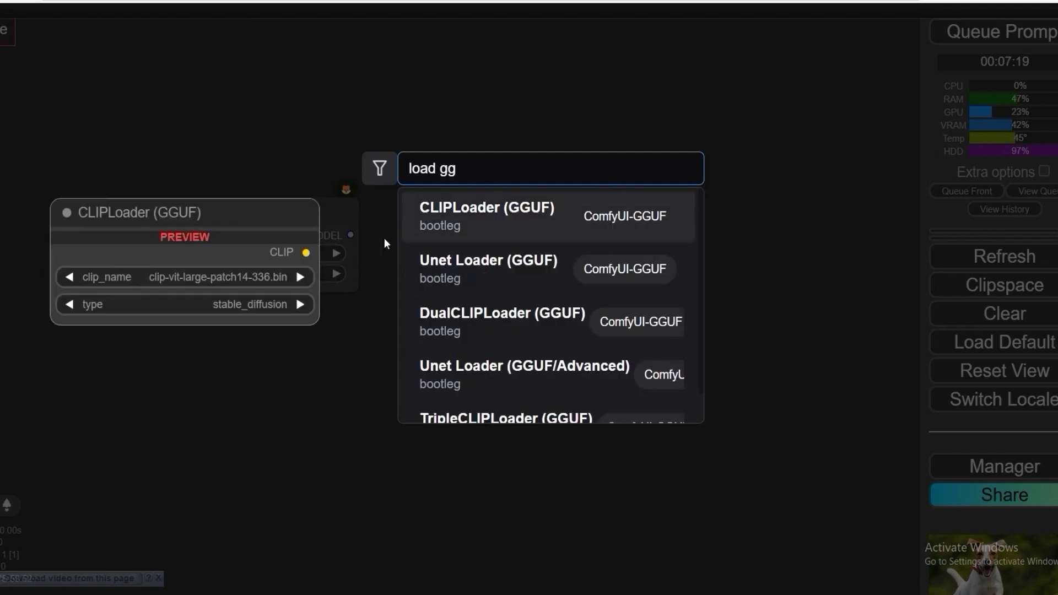
left_click(451, 255)
left_click_drag(311, 145, 149, 113)
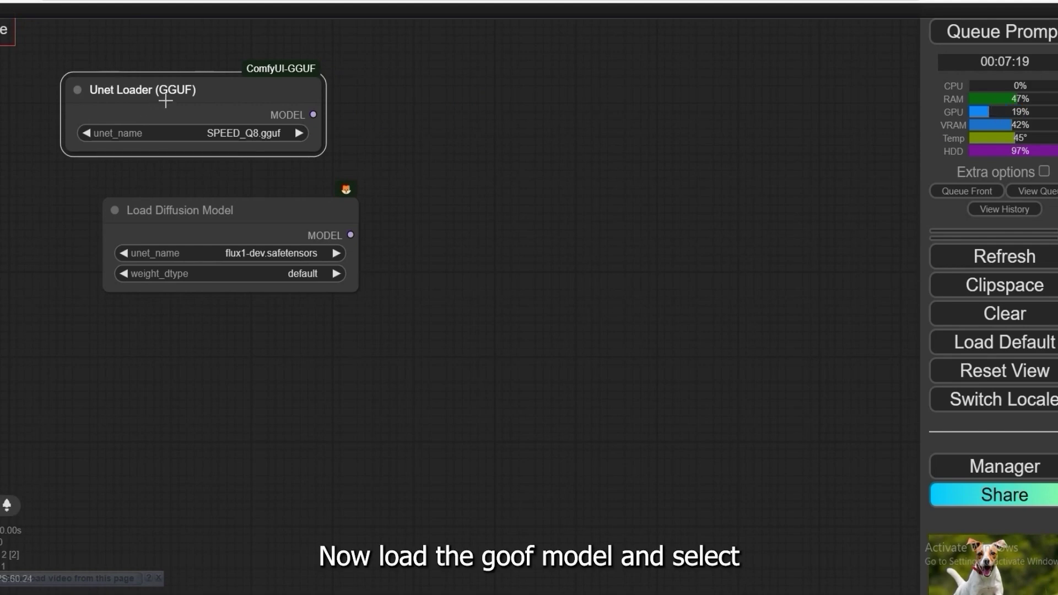
left_click(234, 133)
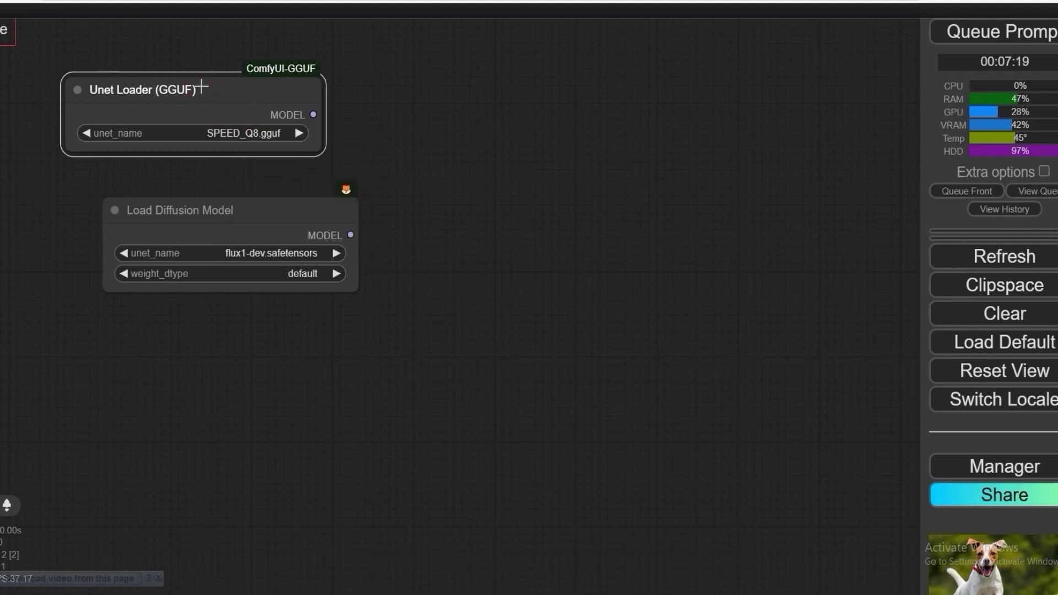
key("Delete")
Step: Move the Load Diffusion Model node up and place a new DualCLIPLoader node directly below it
left_click_drag(198, 202, 203, 117)
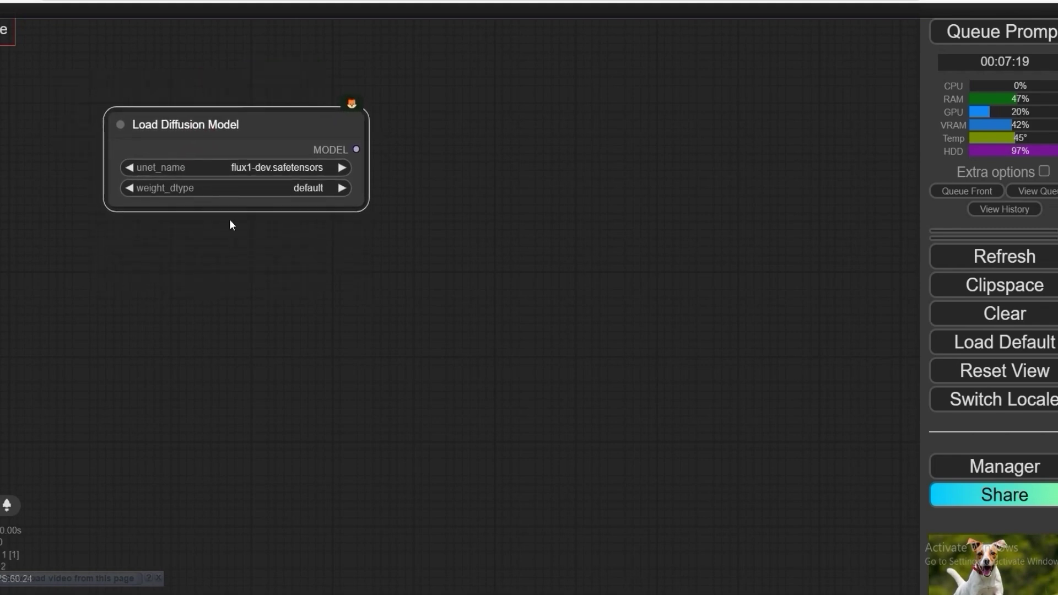
double_click(156, 328)
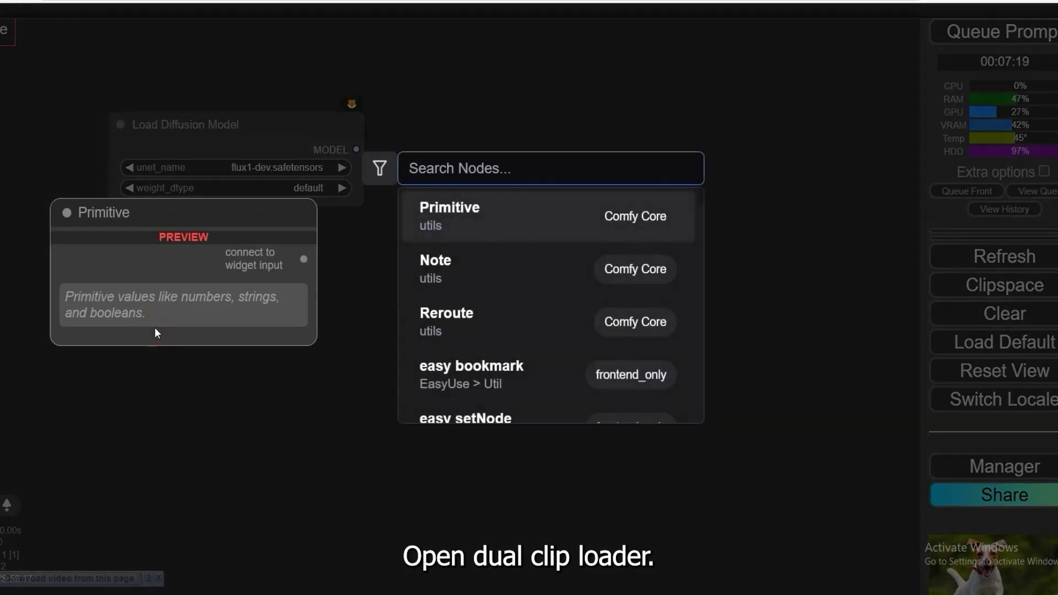
type("dul")
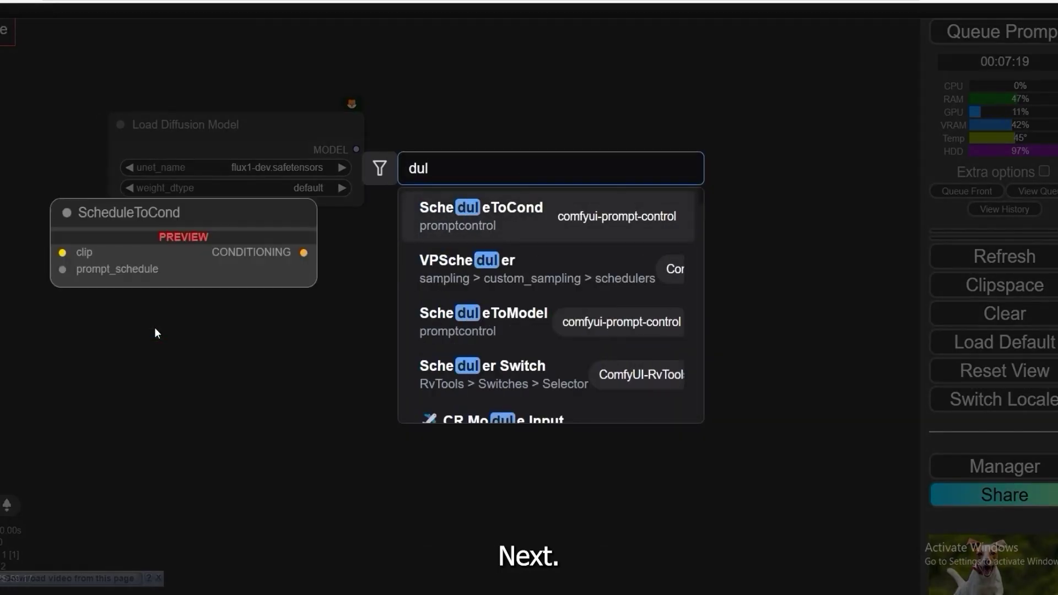
key("BackSpace")
type("al cli")
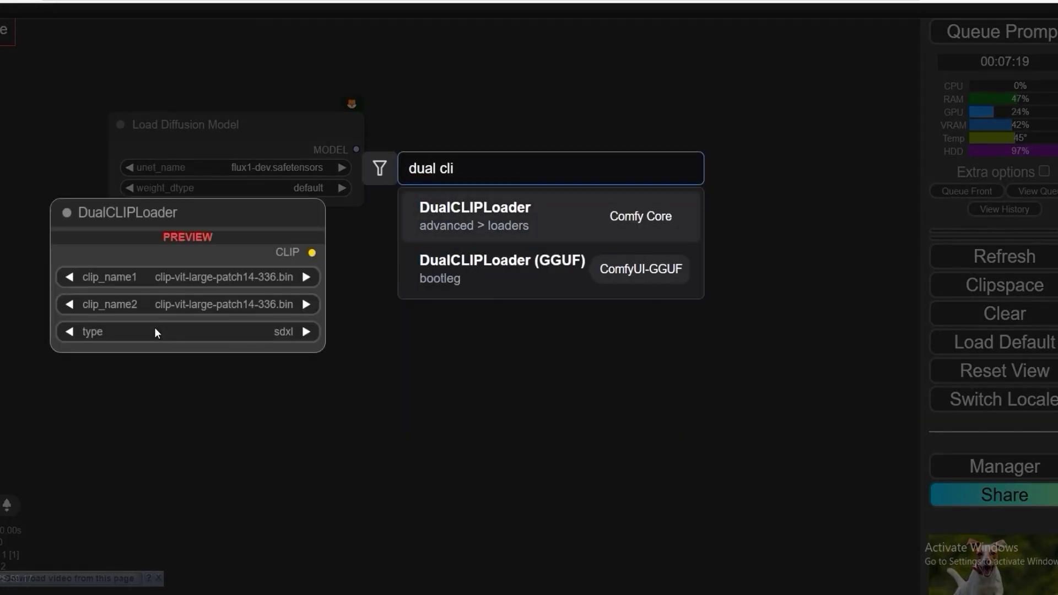
left_click(461, 233)
left_click_drag(293, 317, 246, 254)
Step: Set the weight_dtype of the Load Diffusion Model node to fp8_e4m3fn
left_click(298, 188)
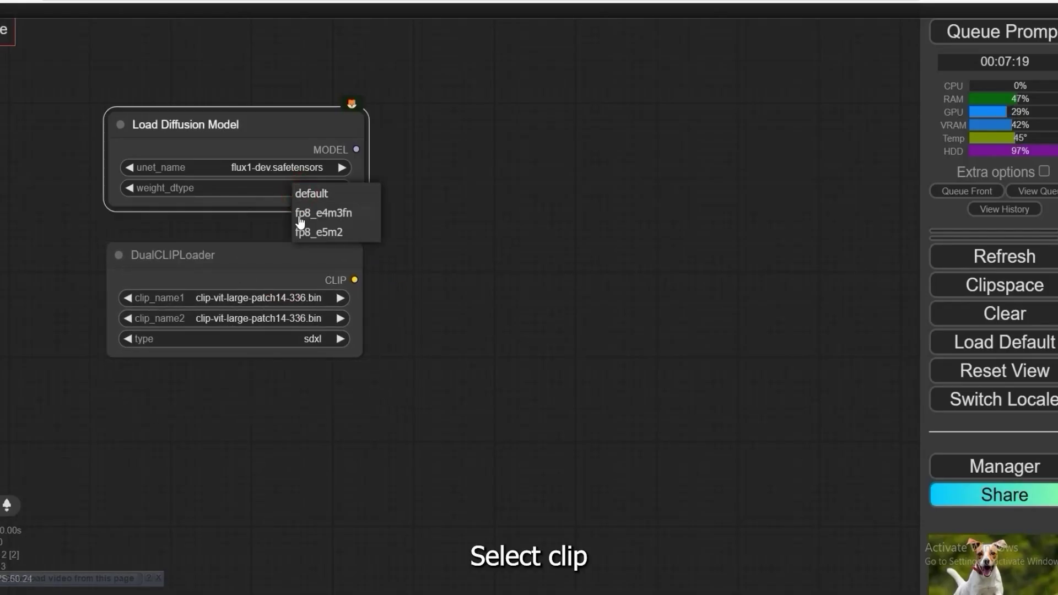
left_click(337, 216)
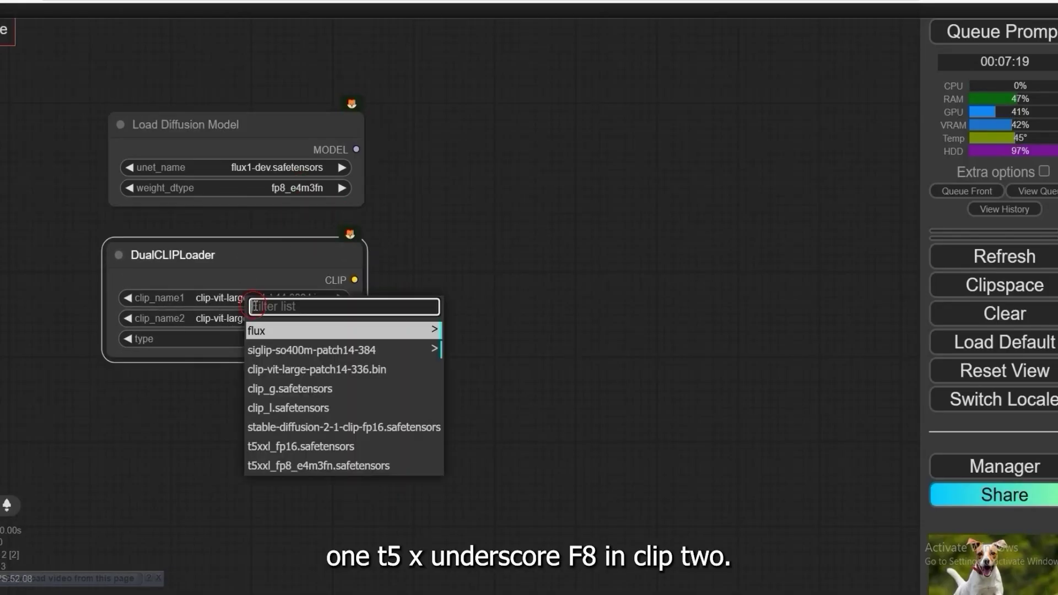
Step: Set the DualCLIPLoader's clip_name1 to clip_l.safetensors and clip_name2 to flux\t5xxl_fp16.safetensors
left_click(259, 318)
mouse_move(430, 331)
left_click(513, 337)
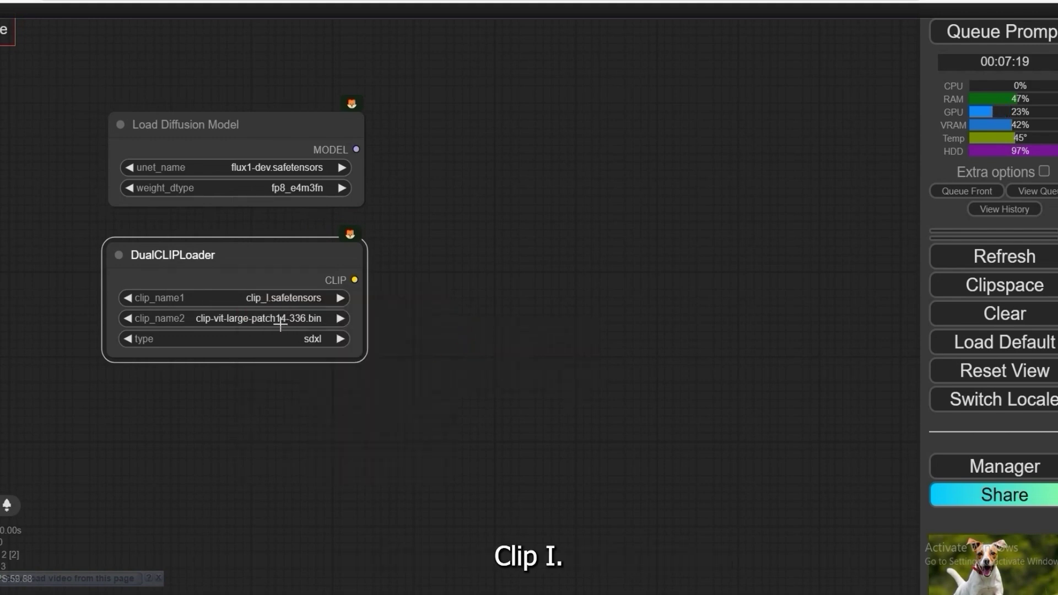
left_click(267, 318)
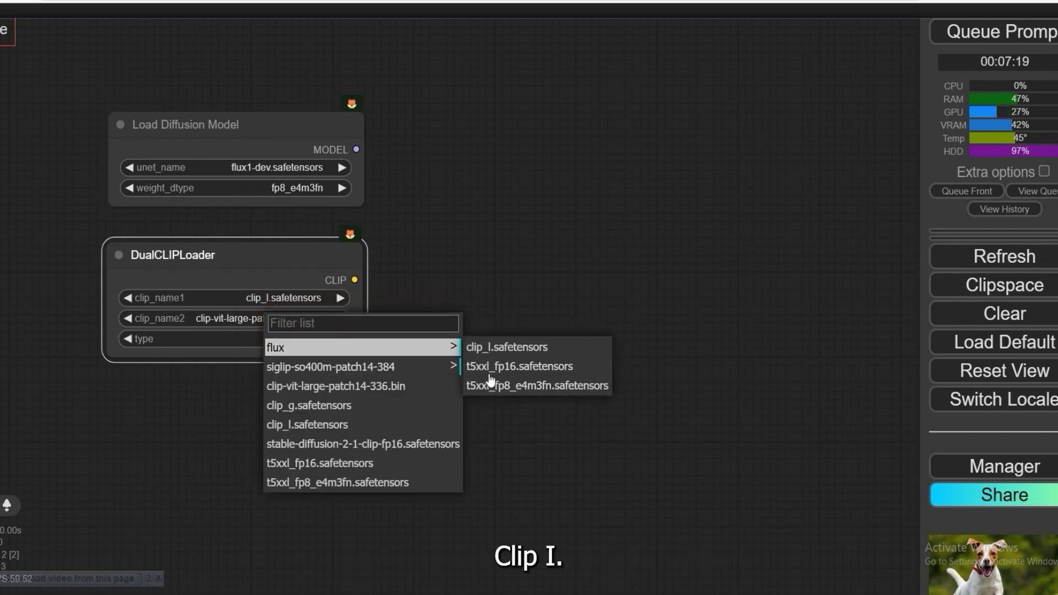
left_click(520, 370)
left_click_drag(276, 265, 270, 254)
Step: Add a Load VAE node below the DualCLIPLoader and set its vae_name to ae.safetensors
scroll(287, 375, "down", 1)
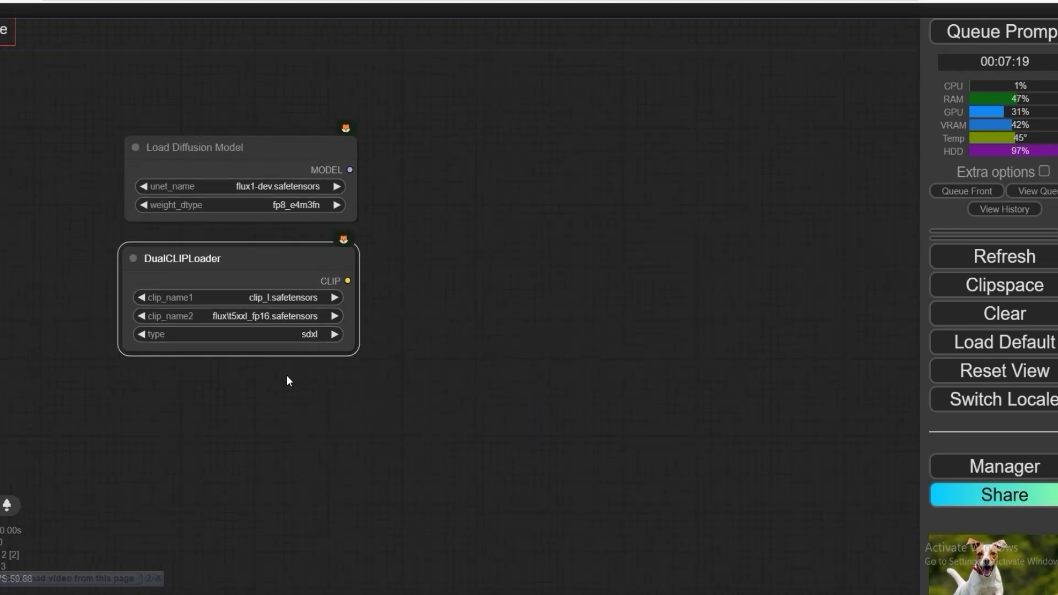
double_click(233, 455)
type("load vae")
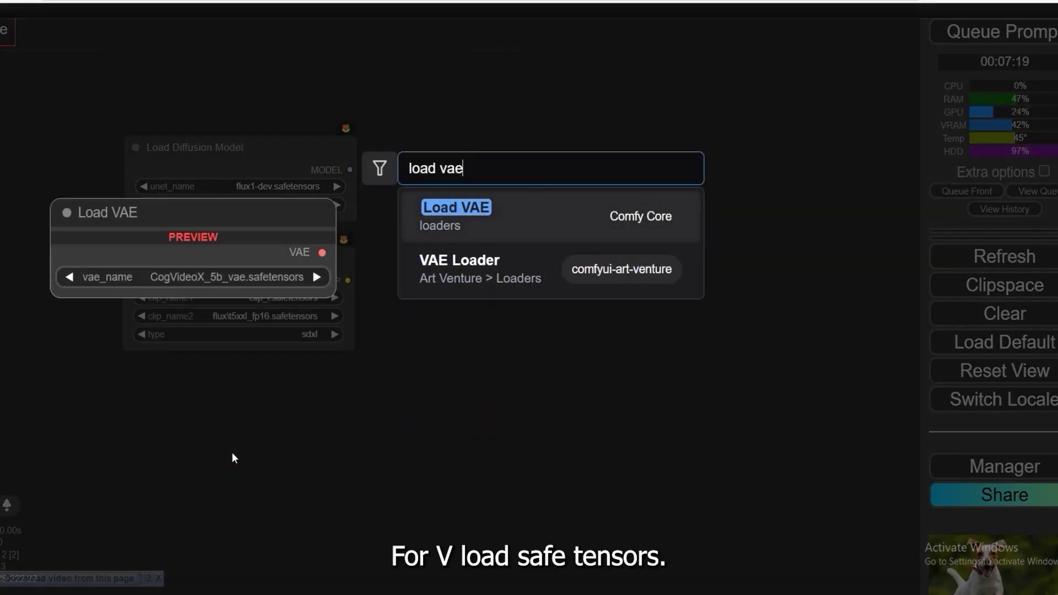
left_click(419, 209)
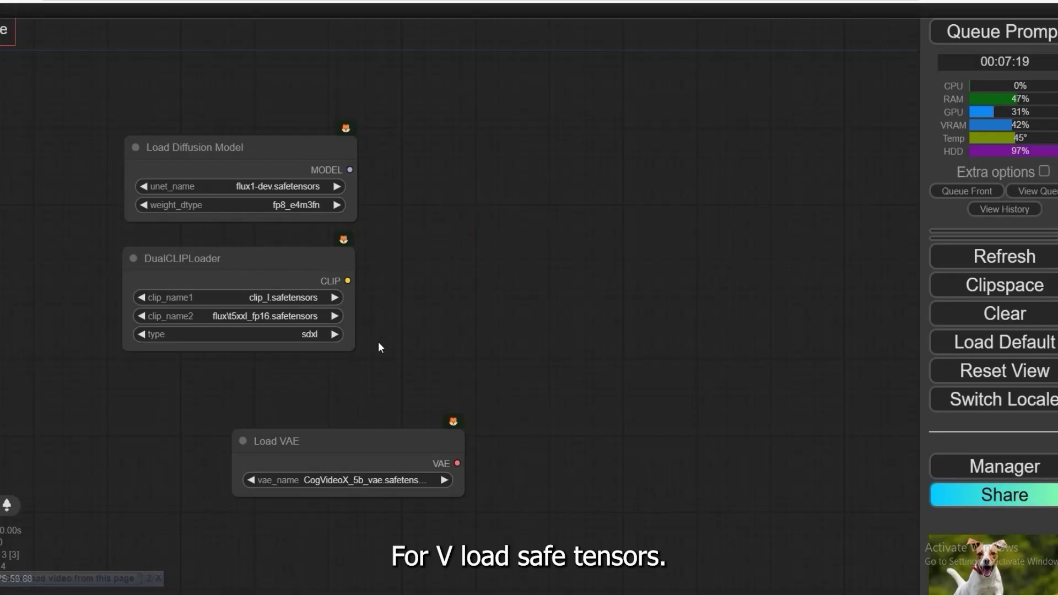
left_click_drag(306, 438, 227, 392)
left_click(248, 429)
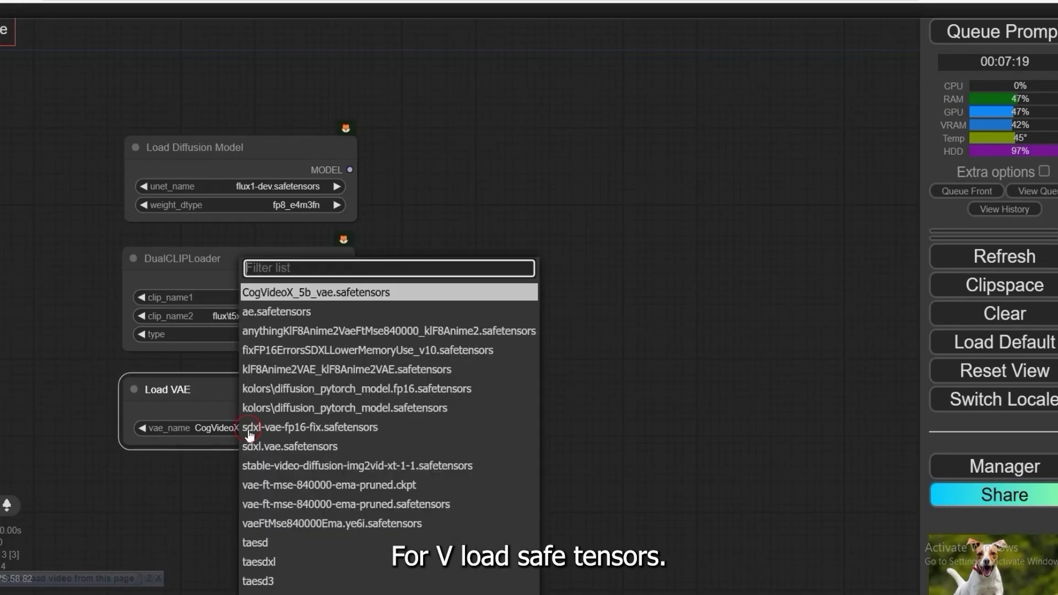
left_click(285, 321)
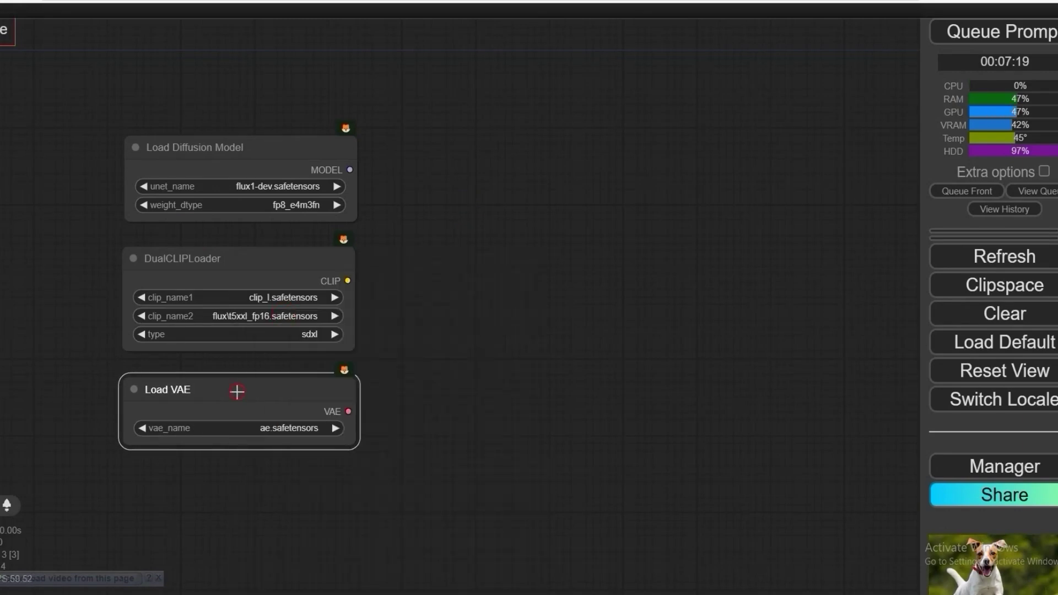
Step: Add a CLIPTextEncodeFlux node to the right of the loader nodes
scroll(491, 374, "down", 1)
left_click_drag(535, 364, 410, 380)
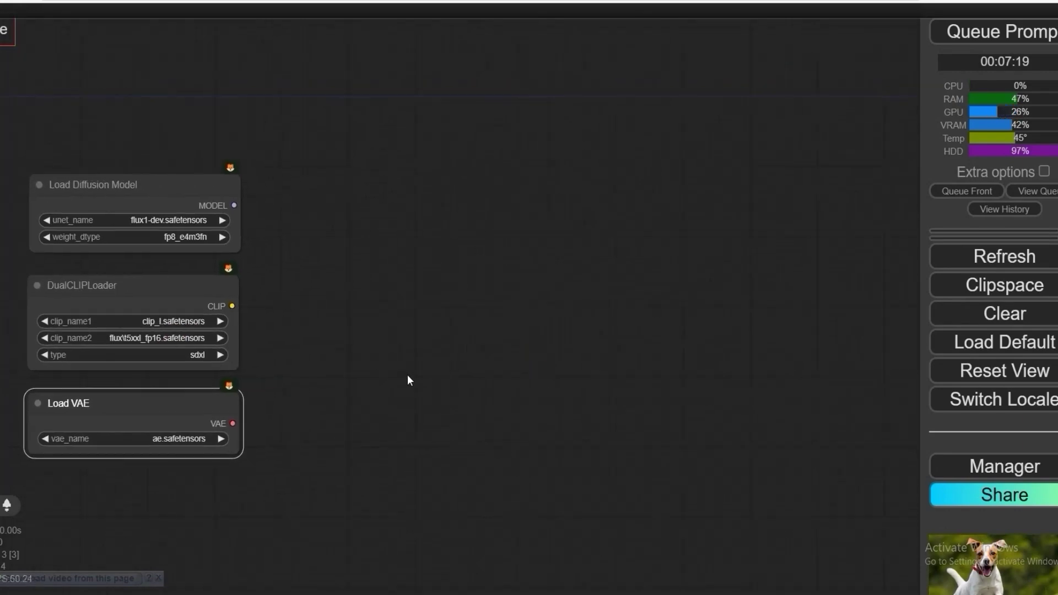
double_click(458, 237)
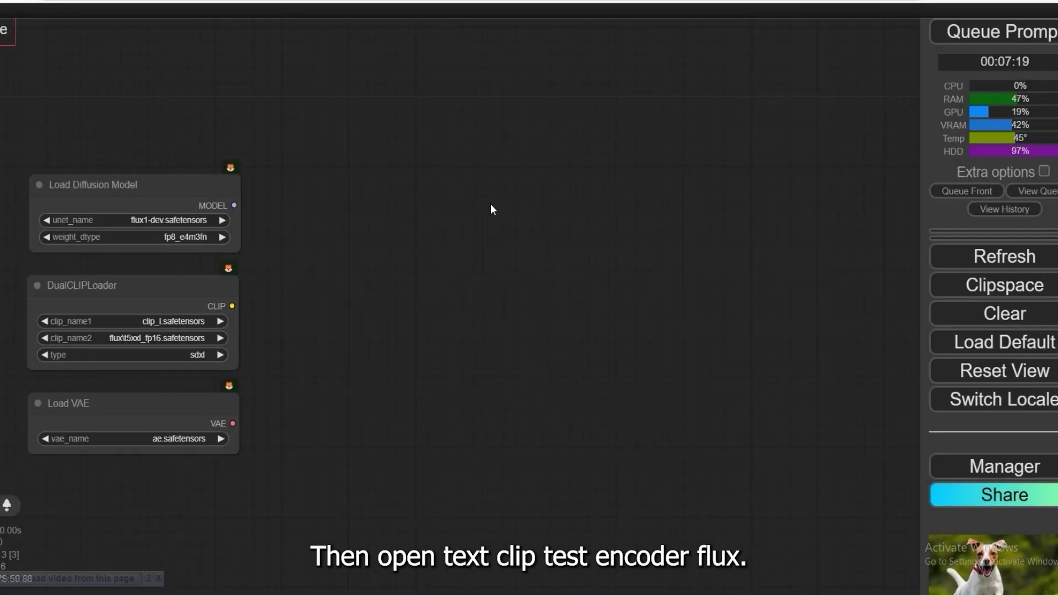
double_click(390, 228)
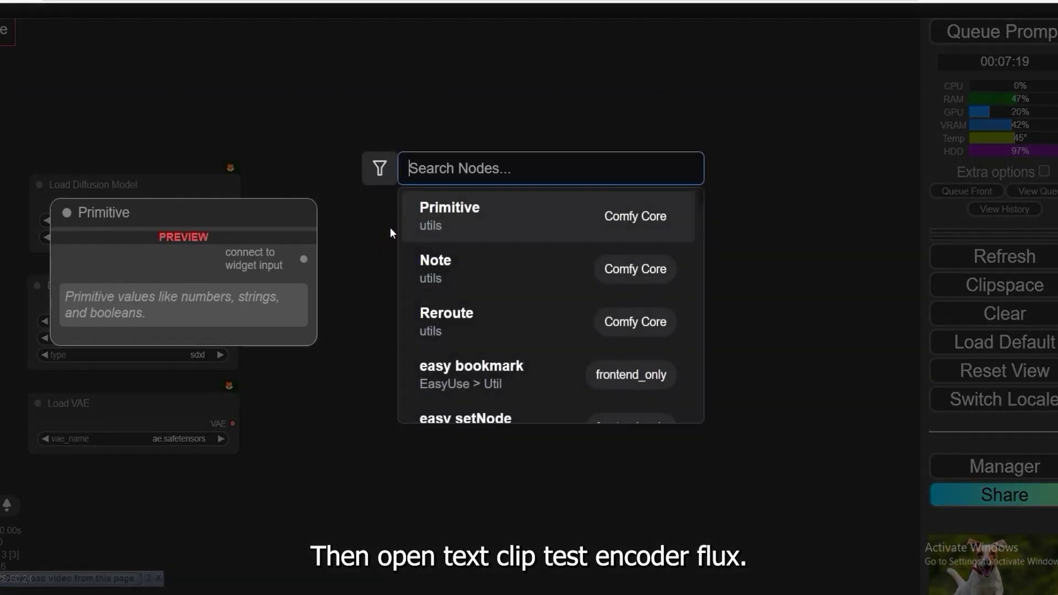
type("c")
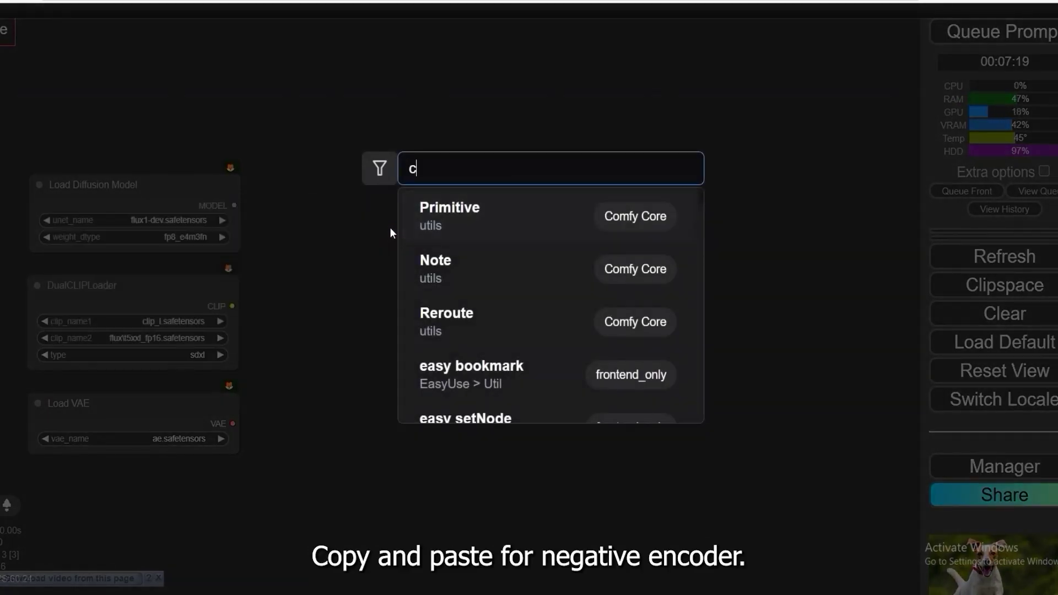
type("licp text")
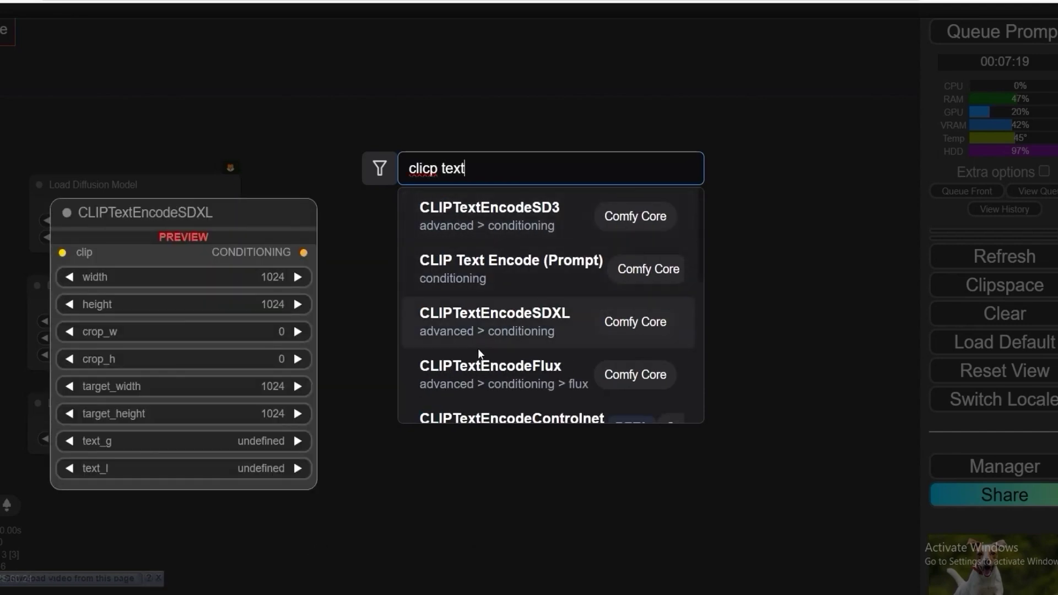
left_click(482, 370)
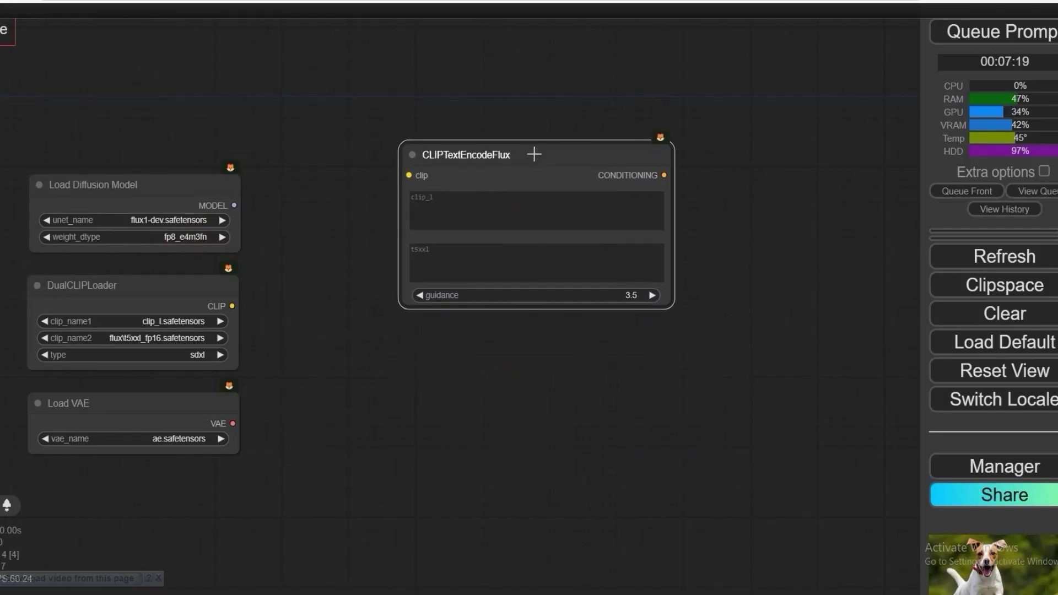
Step: Duplicate the CLIPTextEncodeFlux node for the negative prompt and arrange the copy beneath the original
key("ctrl+c")
key("ctrl+v")
left_click_drag(537, 155, 421, 343)
left_click(479, 163)
left_click_drag(479, 162, 459, 163)
left_click_drag(480, 350, 444, 351)
left_click_drag(456, 165, 428, 164)
left_click_drag(474, 356, 455, 354)
Step: Add a ControlNetApply SD3 and HunyuanDiT node to the right of the two CLIPTextEncodeFlux nodes
left_click_drag(705, 331, 570, 326)
scroll(594, 273, "down", 1)
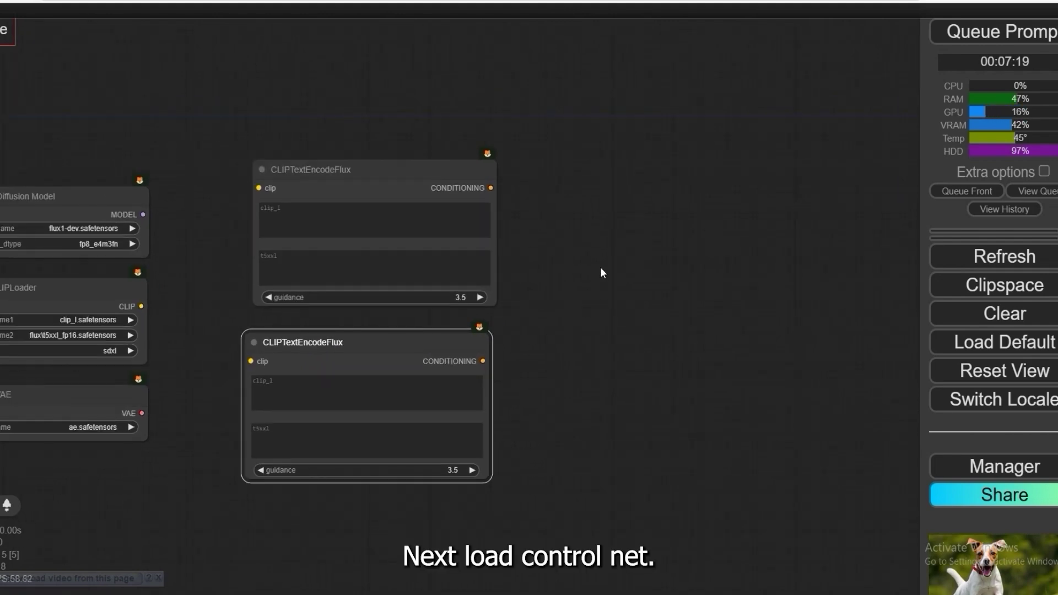
double_click(620, 248)
type("contro")
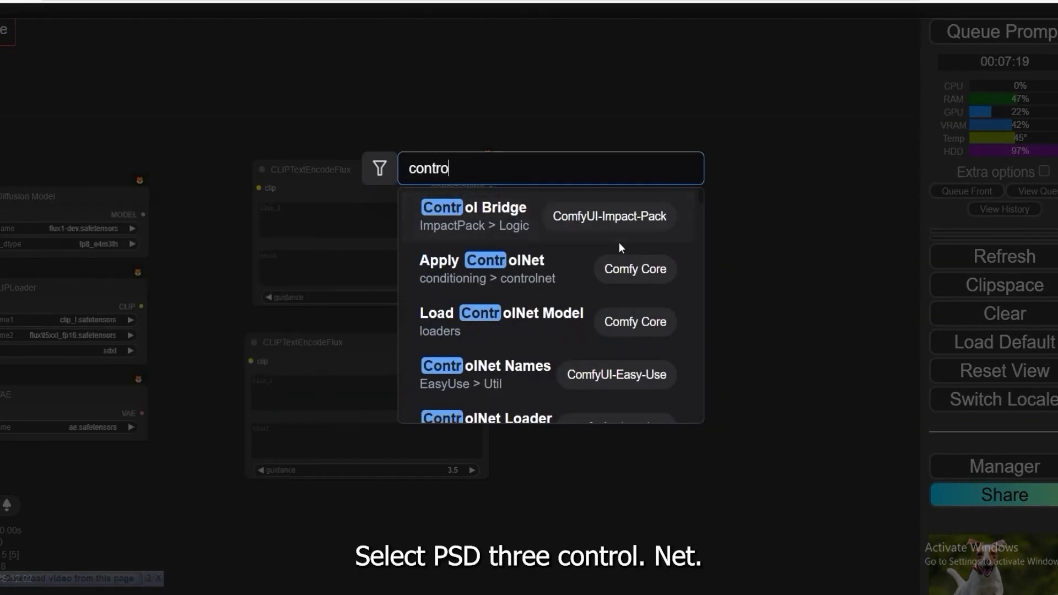
type("lnet")
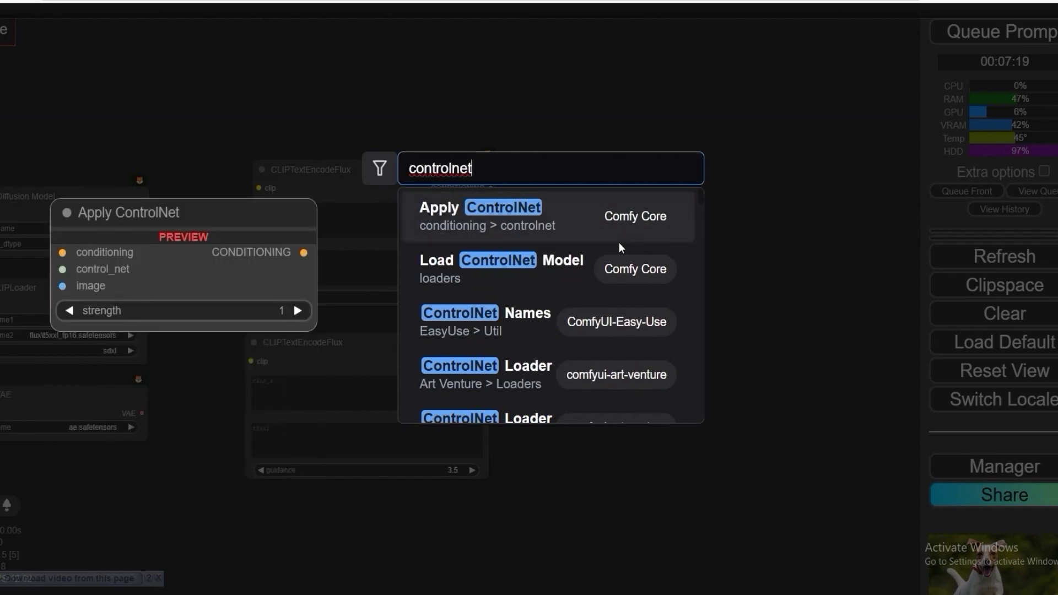
type("ap")
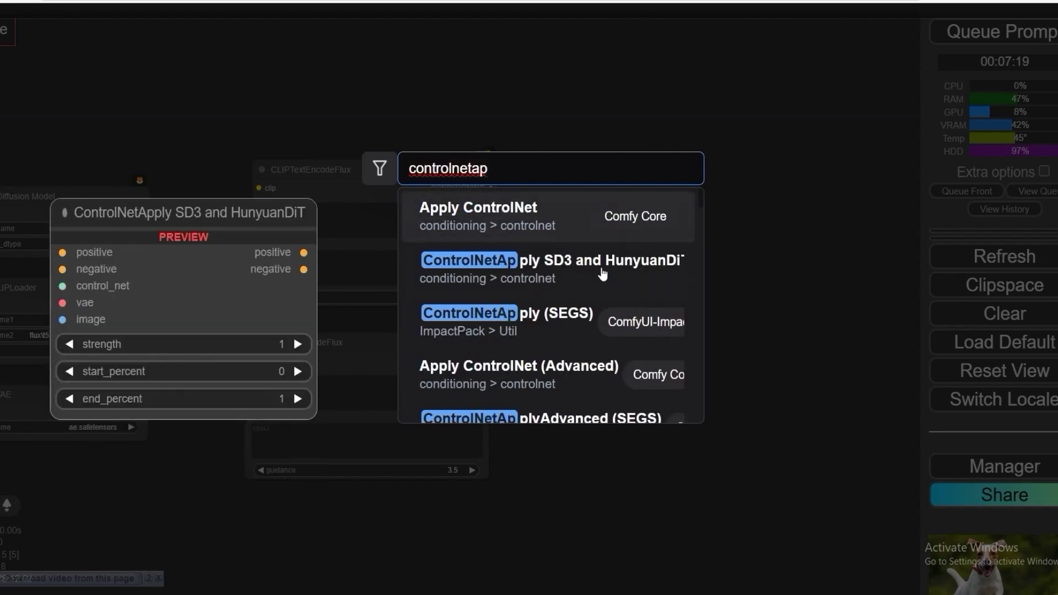
left_click(594, 280)
left_click_drag(661, 228, 604, 204)
Step: Shift the two CLIPTextEncodeFlux nodes and the ControlNetApply node slightly toward the loaders to tidy the spacing
left_click_drag(385, 177, 371, 177)
left_click_drag(361, 339, 357, 337)
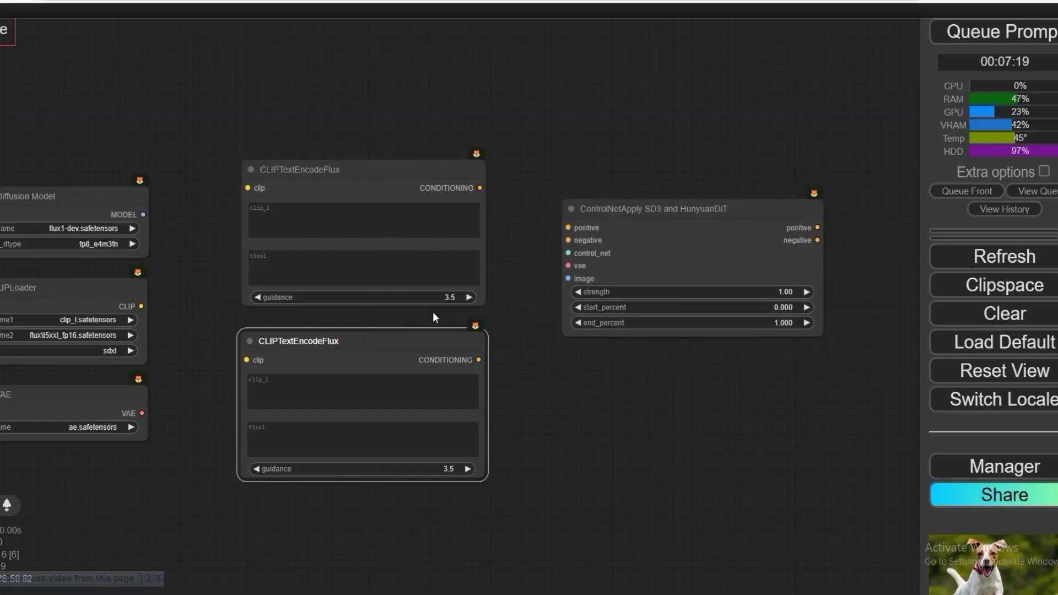
left_click_drag(561, 249, 541, 249)
left_click_drag(402, 175, 392, 176)
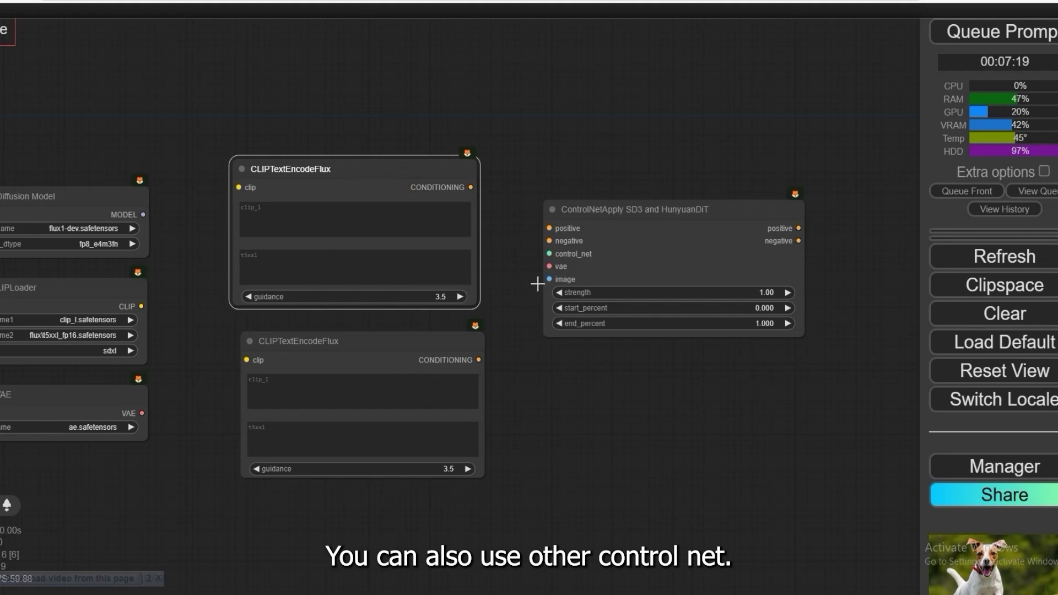
Step: Add a KSampler node and place it to the right of the ControlNetApply node
left_click_drag(522, 302, 357, 292)
scroll(531, 293, "down", 2)
left_click_drag(627, 372, 583, 385)
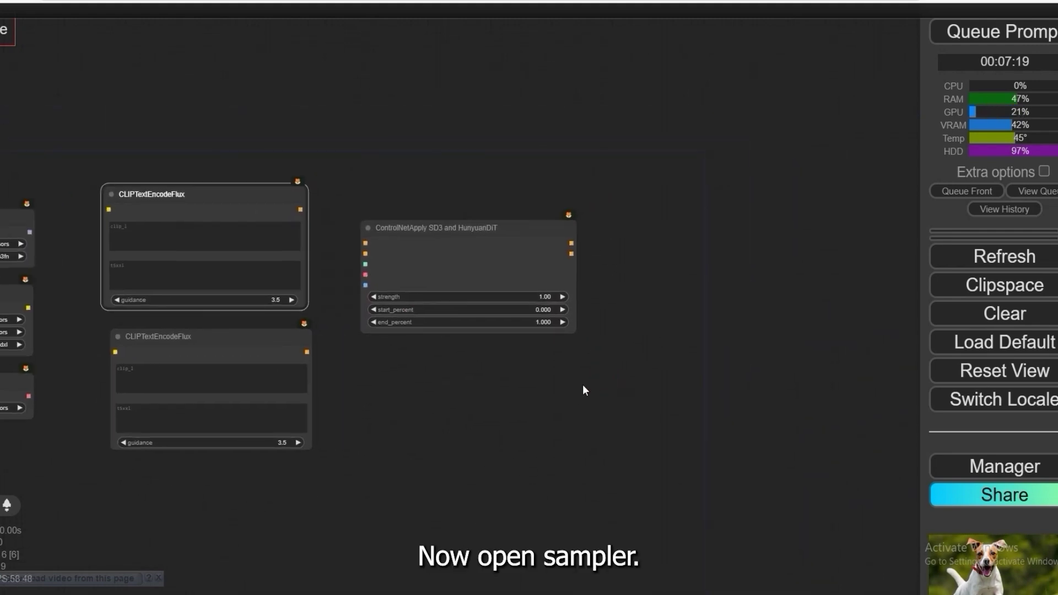
double_click(693, 334)
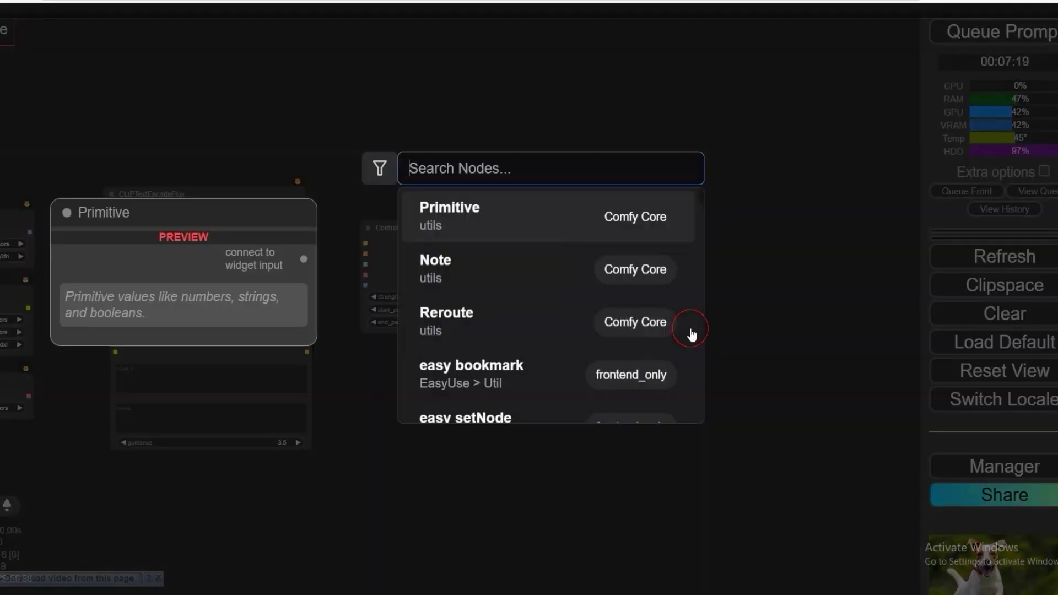
type("ksmapler")
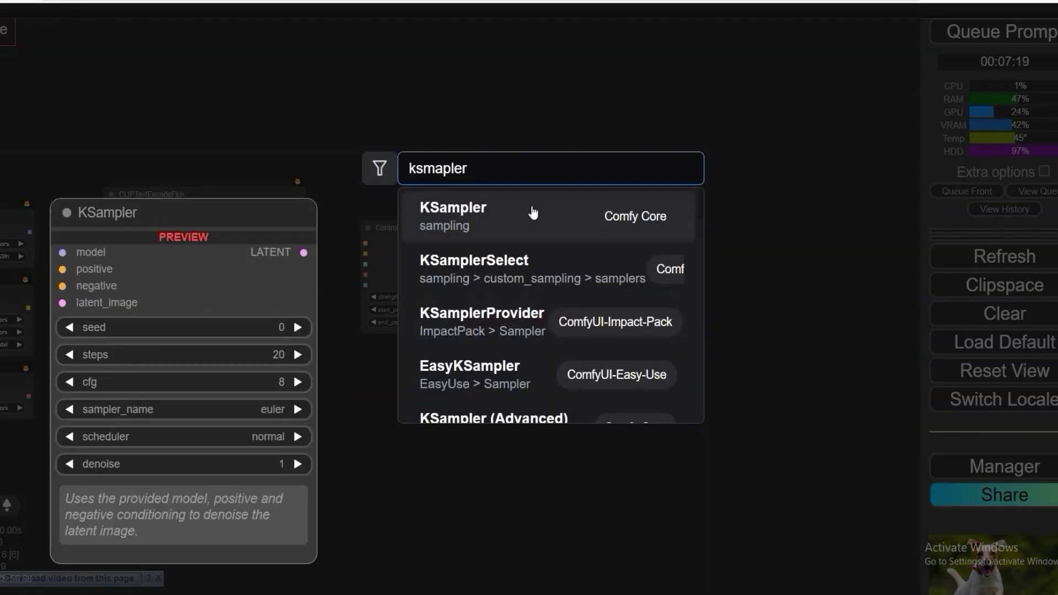
key("Return")
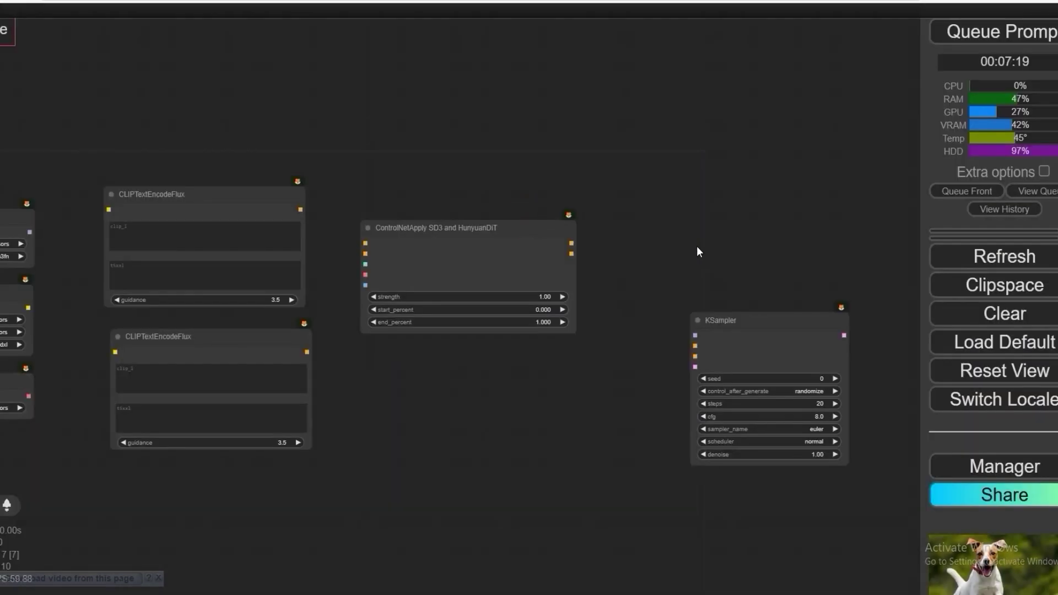
left_click_drag(709, 306, 647, 219)
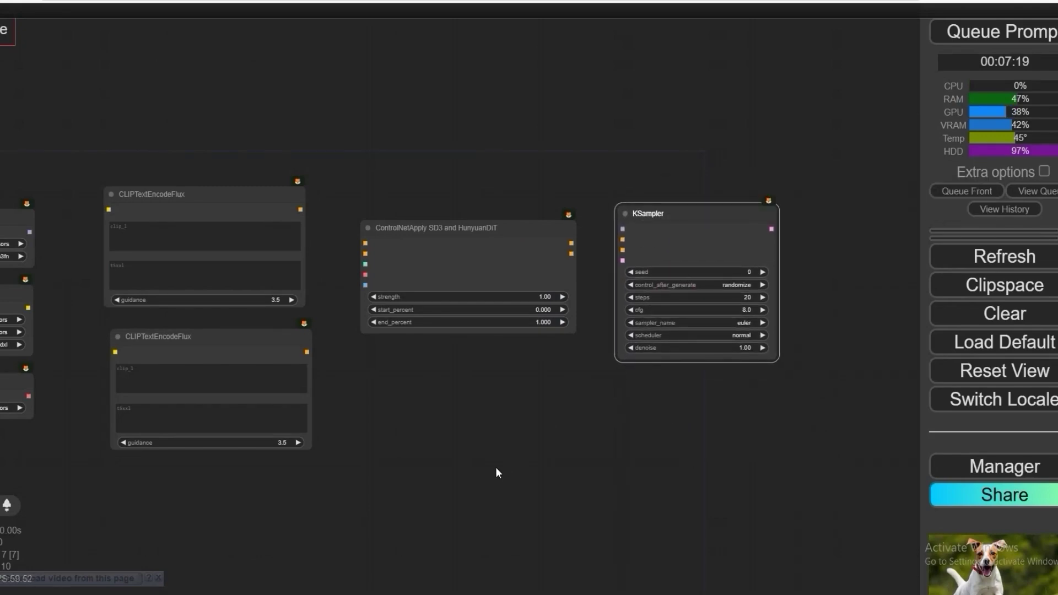
Step: Add a Load Image node below the model, CLIP and VAE loader nodes
left_click_drag(496, 473, 633, 325)
scroll(633, 325, "down", 2)
double_click(239, 423)
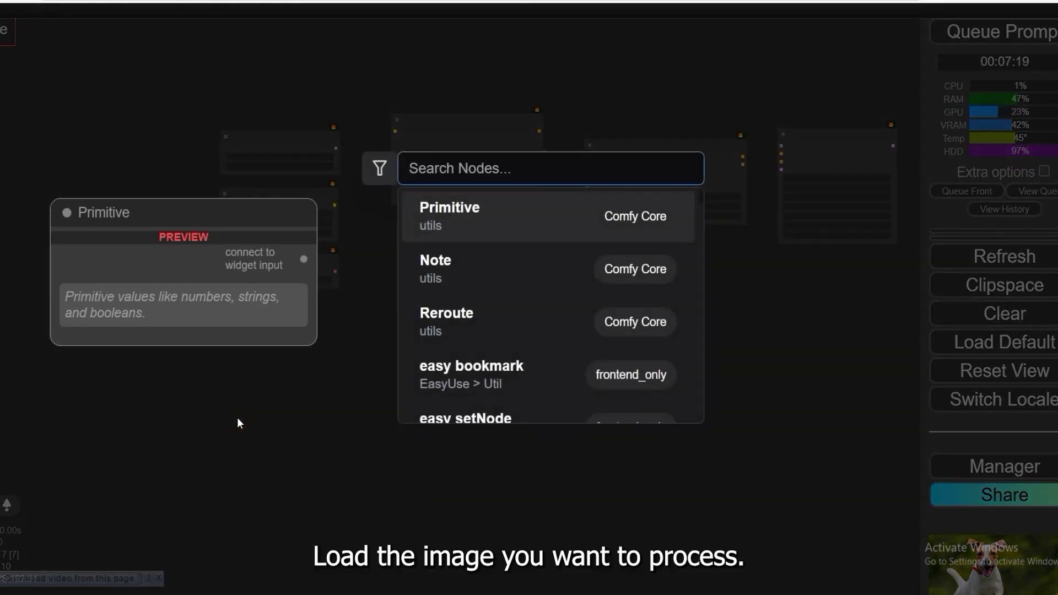
type("load ")
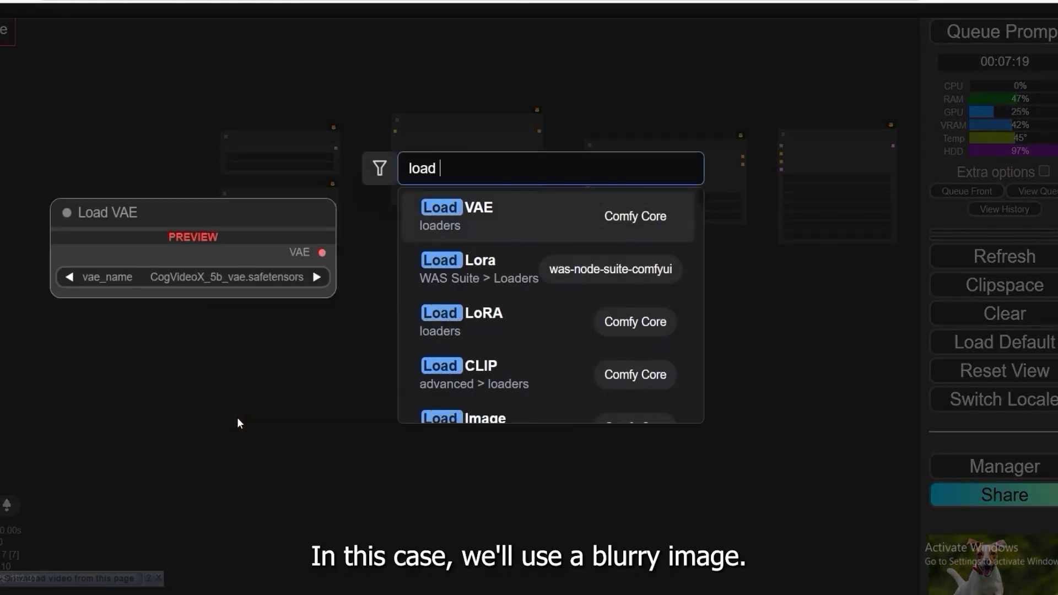
type("ima")
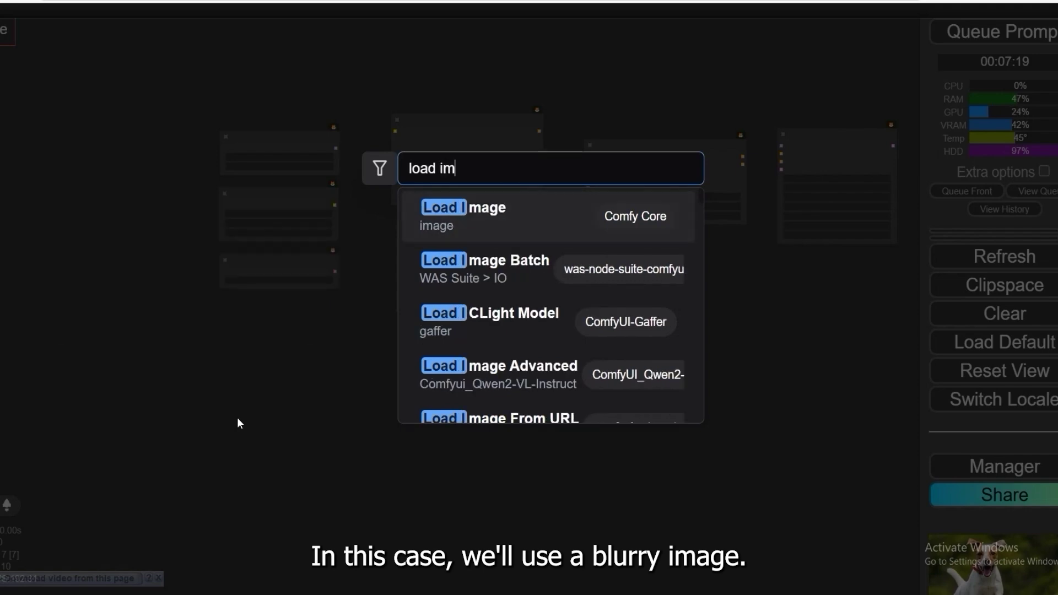
left_click(438, 230)
left_click_drag(306, 429, 259, 400)
Step: Upload the blurry dog photo ComfyUI_temp_yiohh_00002_.png into the Load Image node
left_click(265, 411)
scroll(312, 169, "down", 10)
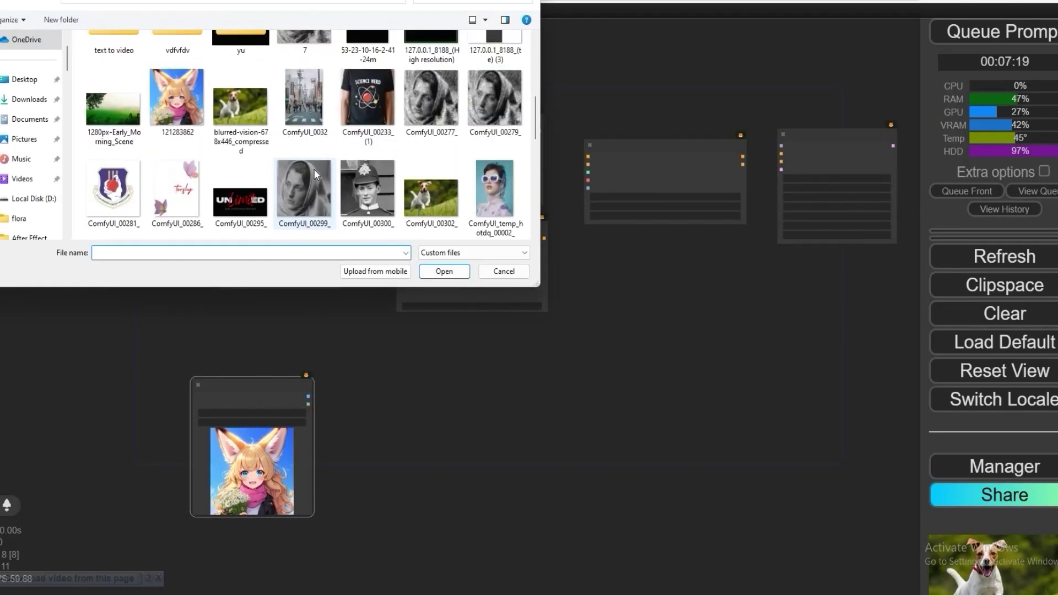
scroll(256, 183, "down", 2)
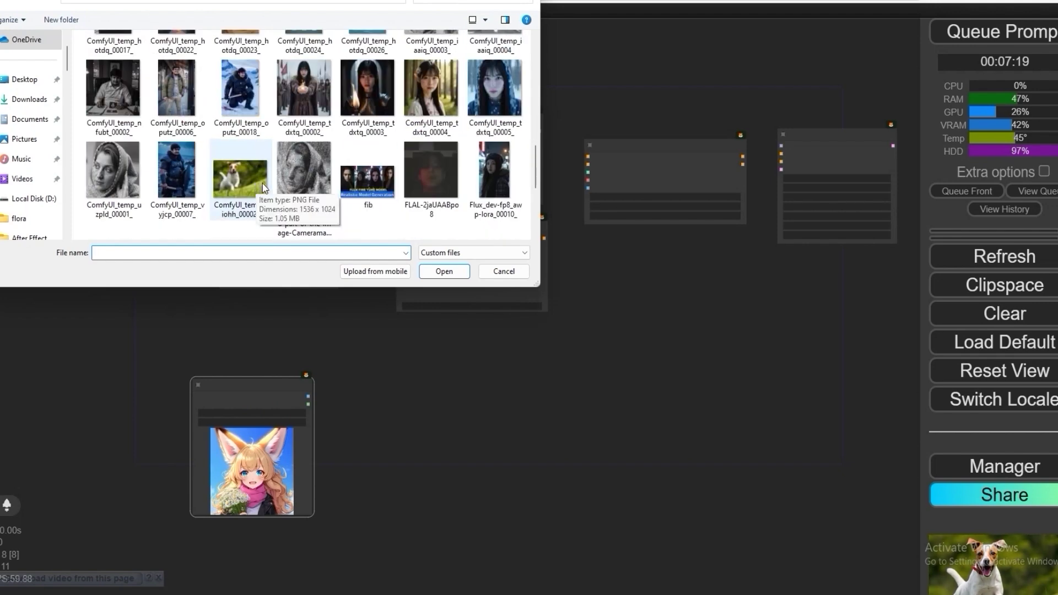
scroll(258, 185, "down", 2)
double_click(241, 132)
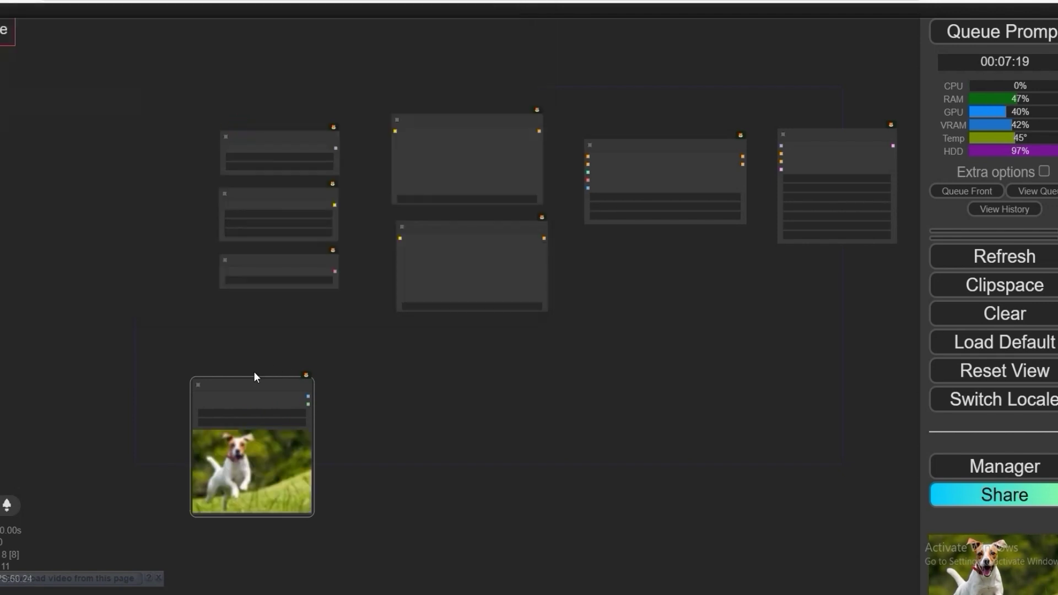
Step: Enlarge the Load Image node and reposition it just beneath the Load VAE node
mouse_move(254, 373)
left_mouse_down()
mouse_move(251, 381)
mouse_move(252, 359)
left_mouse_up()
left_click_drag(310, 499, 385, 570)
left_click_drag(281, 374, 224, 345)
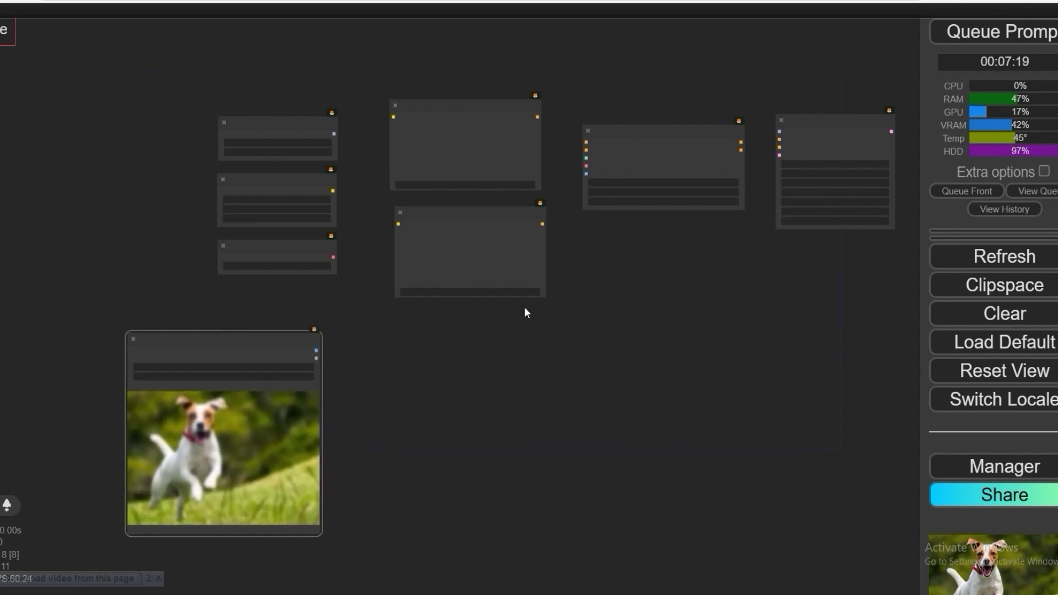
Step: Set the KSampler's steps to 25 and its cfg to 1.0
left_click_drag(532, 306, 344, 402)
scroll(678, 280, "up", 7)
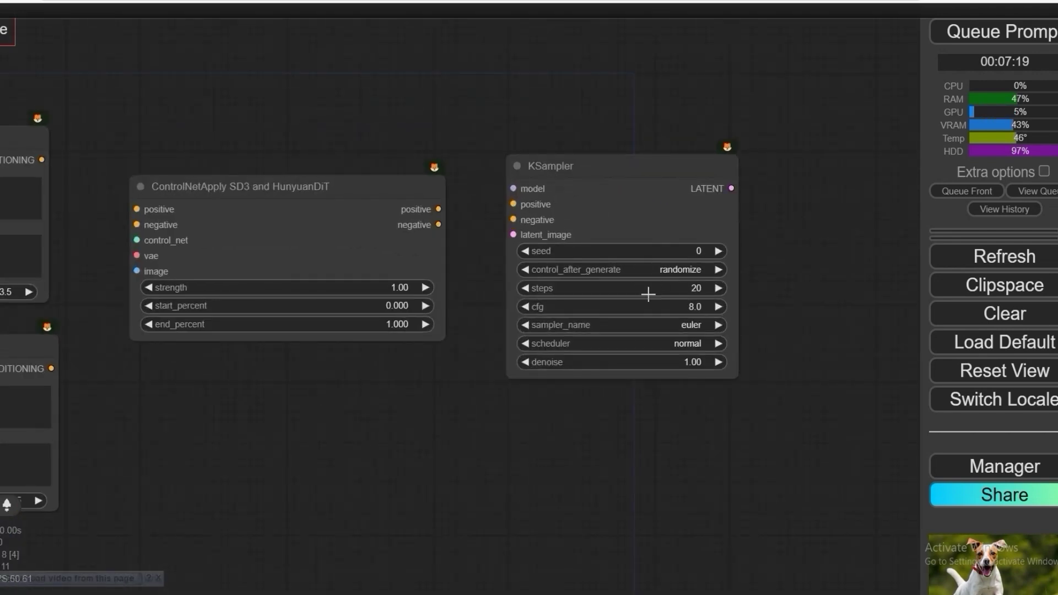
left_click(696, 288)
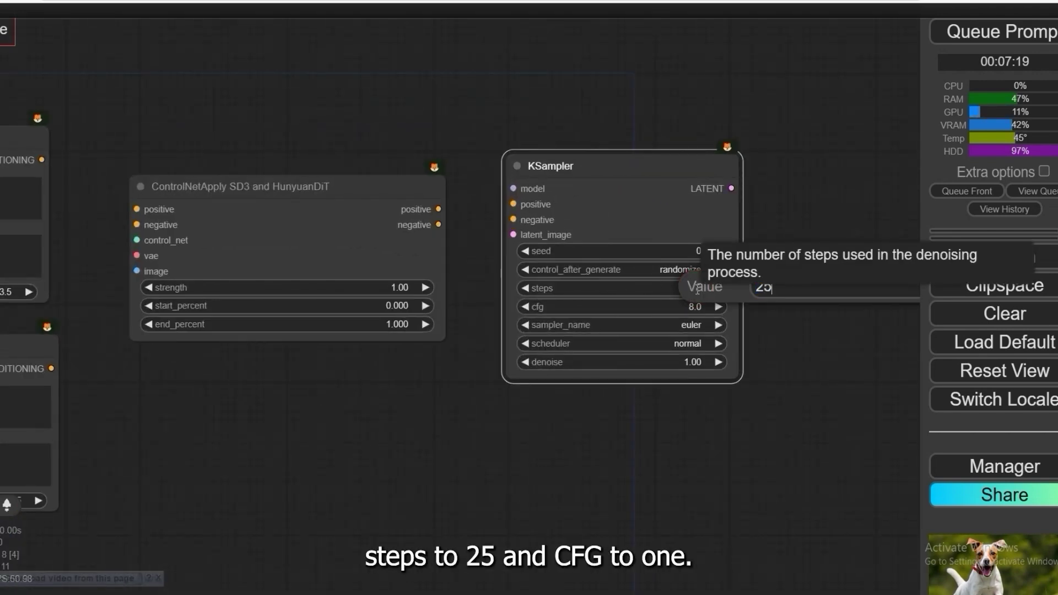
key("Return")
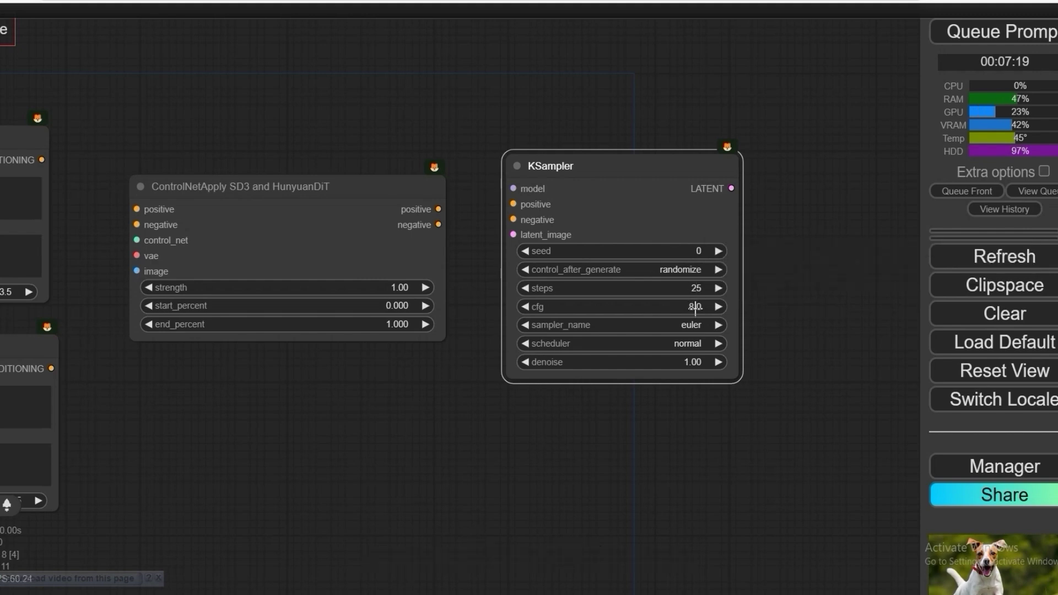
left_click(696, 307)
type("10")
key("Return")
Step: Add a Load ControlNet Model node in the space below the ControlNetApply node
scroll(461, 480, "down", 3)
left_click_drag(460, 480, 630, 336)
left_click_drag(501, 407, 558, 369)
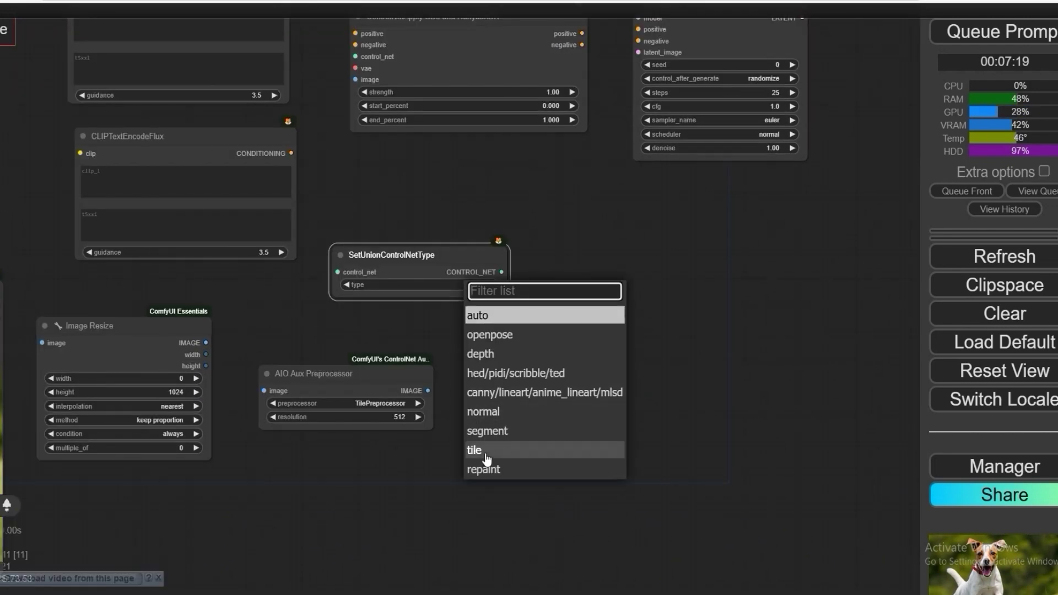
left_click(477, 448)
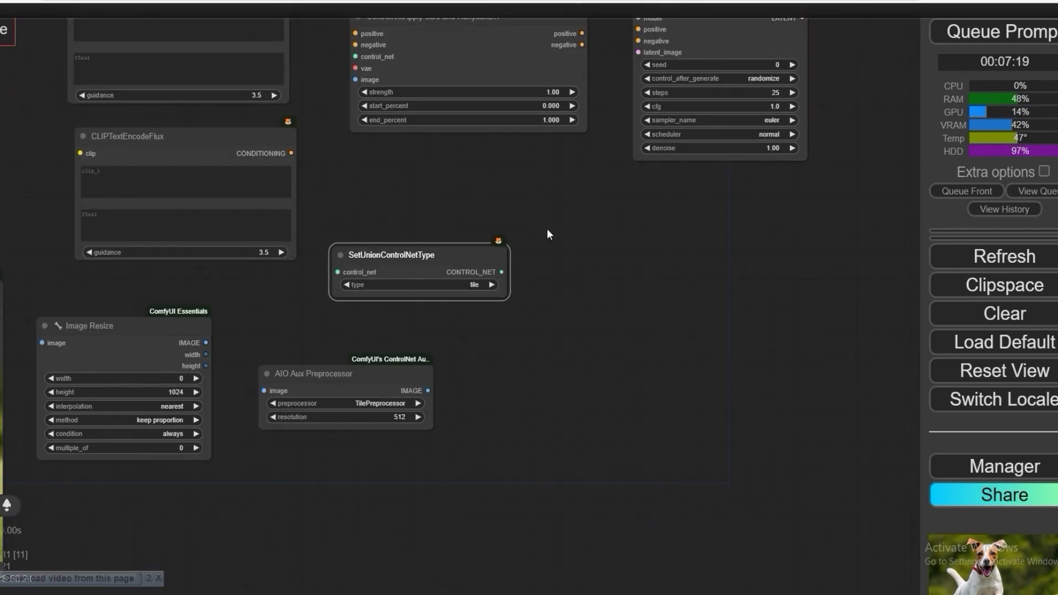
double_click(469, 205)
type("load ")
type("control")
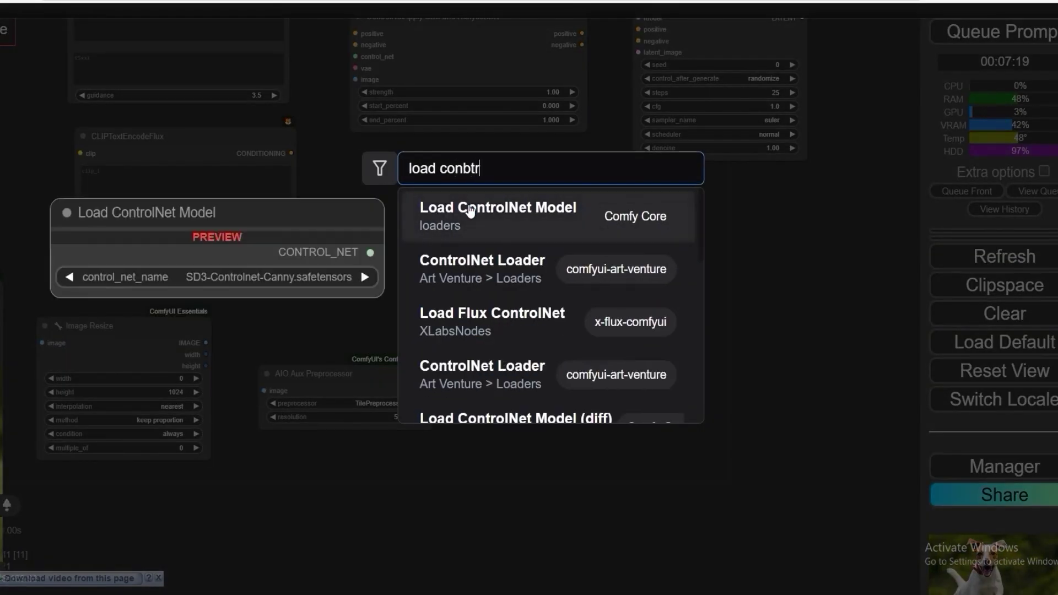
left_click(469, 209)
Step: Connect the Load ControlNet Model output to SetUnionControlNetType's control_net input and arrange the two nodes side by side
left_click_drag(504, 207, 286, 273)
left_click_drag(460, 279, 588, 249)
left_click_drag(391, 276, 441, 248)
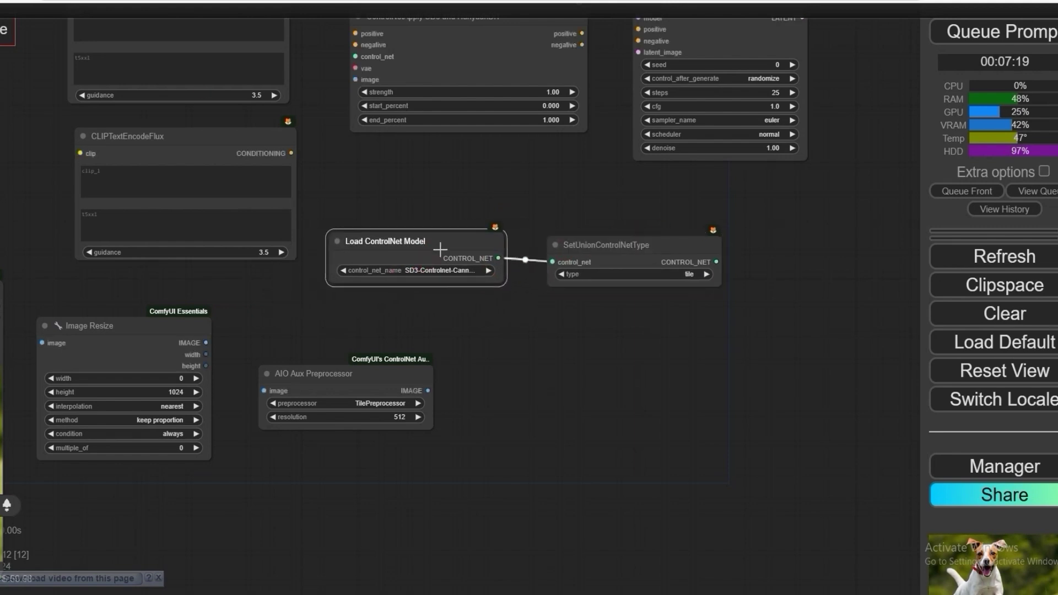
Step: Set the Load ControlNet Model's control_net_name to flux-union-controlnet.safetensors from the flux folder
left_click(432, 273)
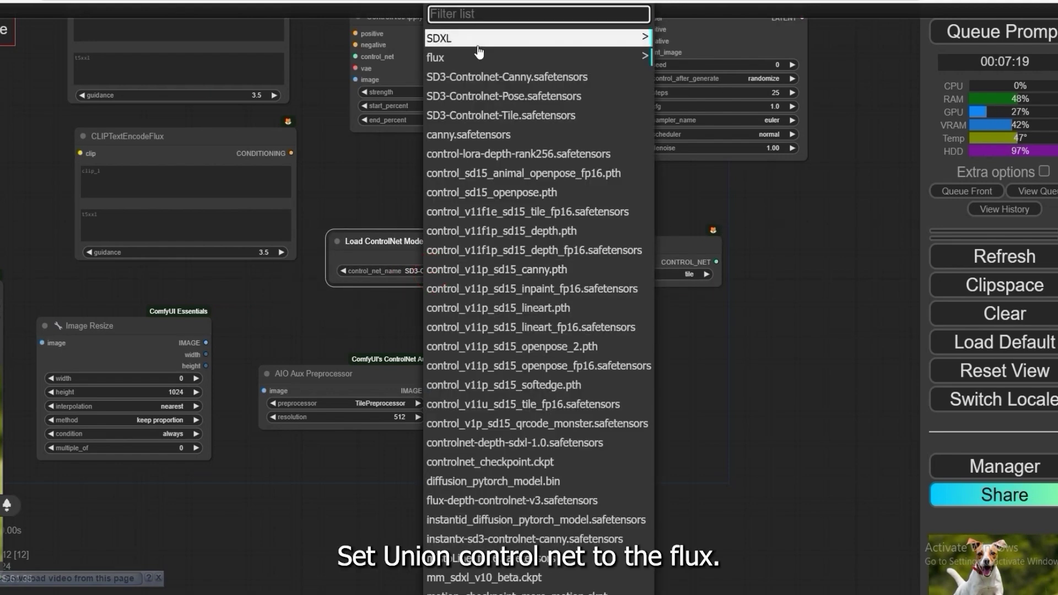
left_click(441, 58)
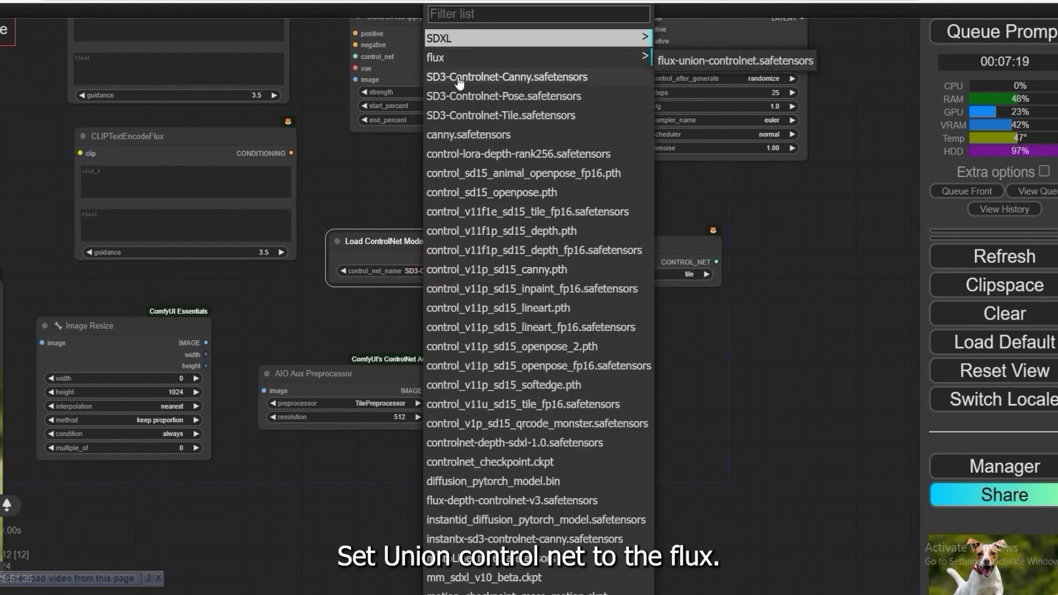
left_click(691, 63)
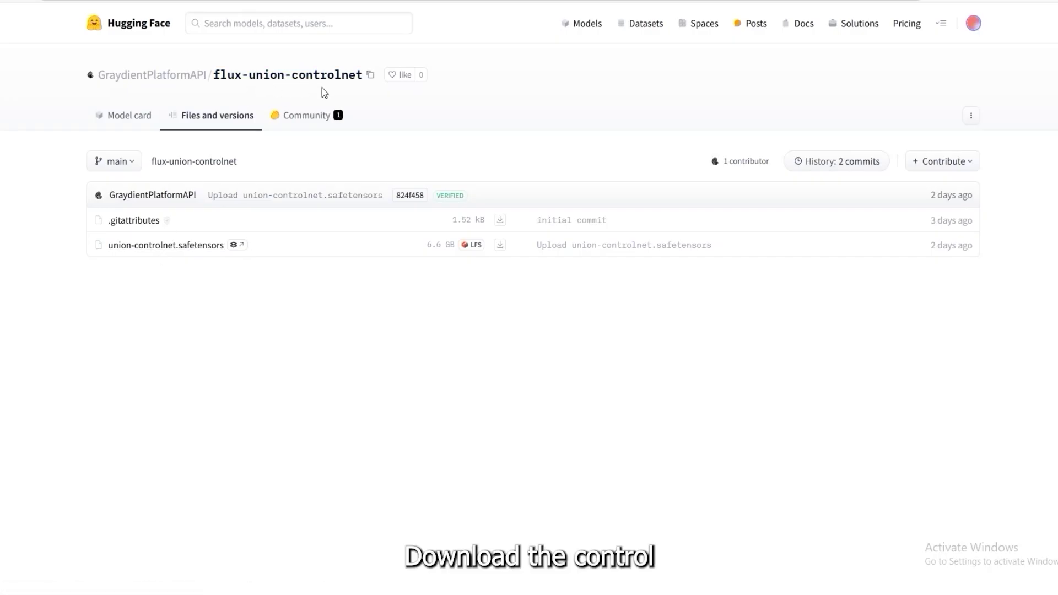
Step: Try to download union-controlnet.safetensors from the Hugging Face page into the ComfyUI\models\controlnet\flux folder
right_click(499, 246)
left_click(538, 428)
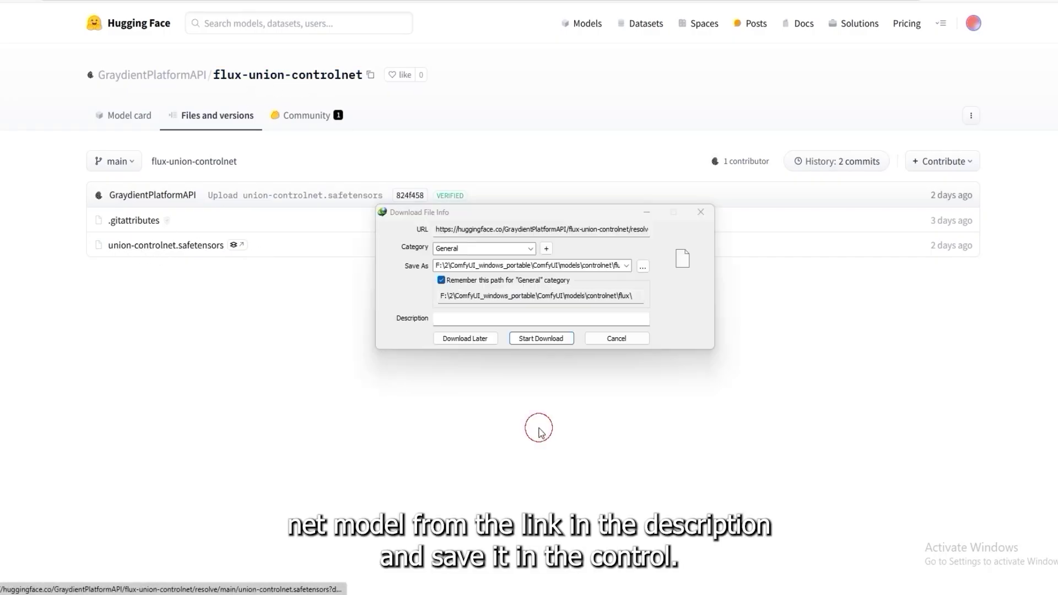
left_click(643, 265)
left_click(729, 278)
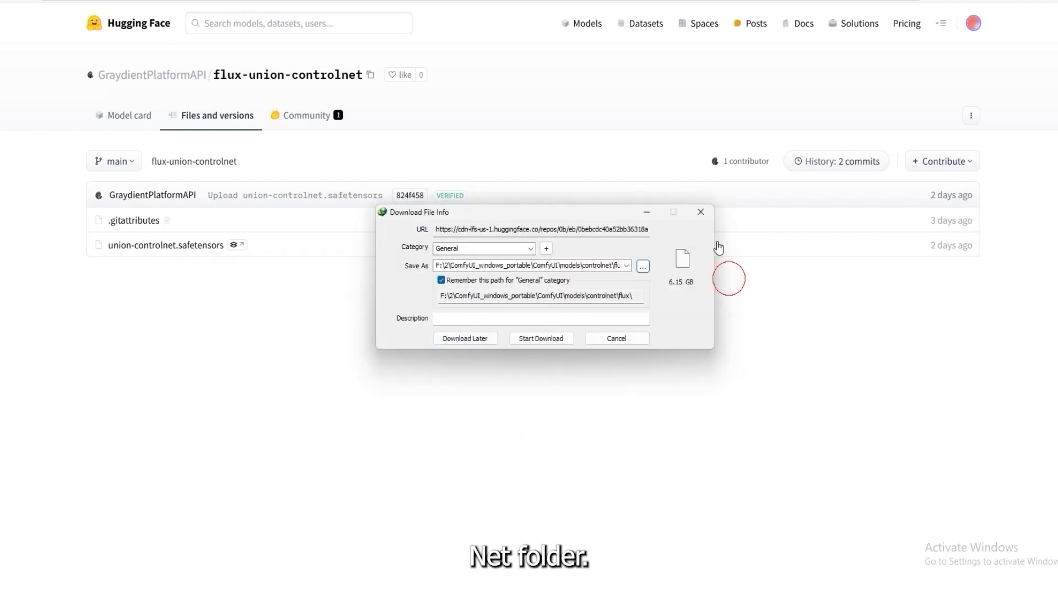
left_click(712, 215)
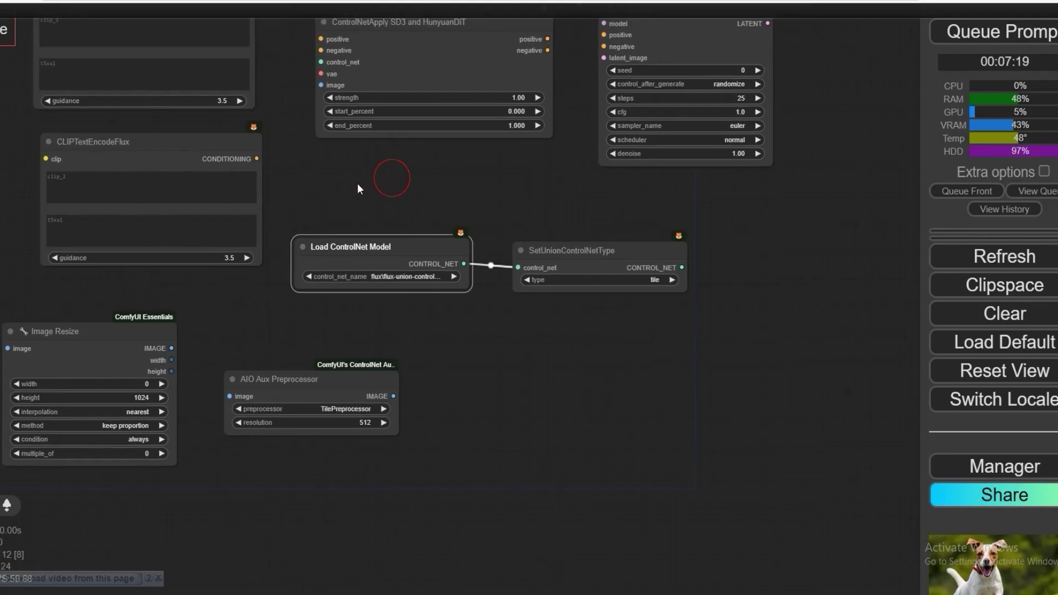
Step: Move the Load ControlNet Model and SetUnionControlNetType nodes down, placing the loader just above the AIO Aux Preprocessor
left_click(552, 249)
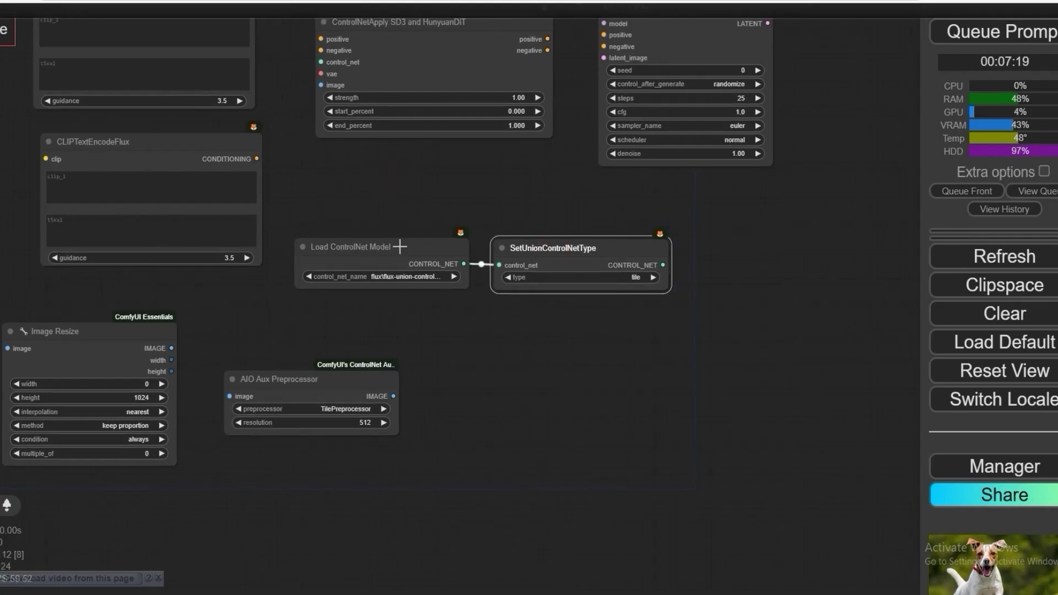
left_click(379, 267)
left_click_drag(379, 268, 344, 284)
left_click_drag(587, 260, 552, 276)
Step: Add an Empty Latent Image node to the canvas below SetUnionControlNetType
double_click(545, 373)
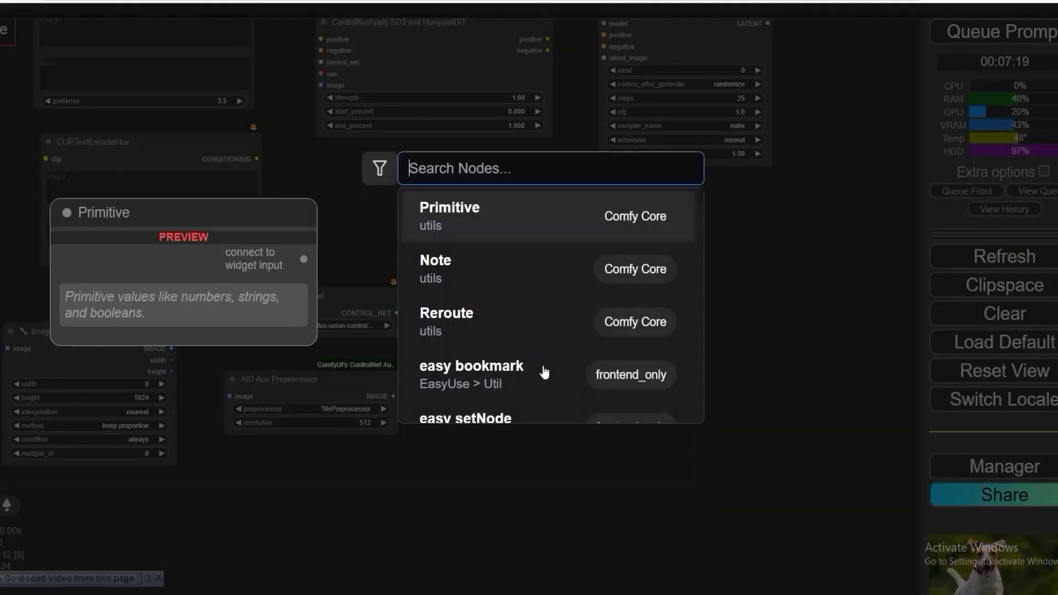
type("empa")
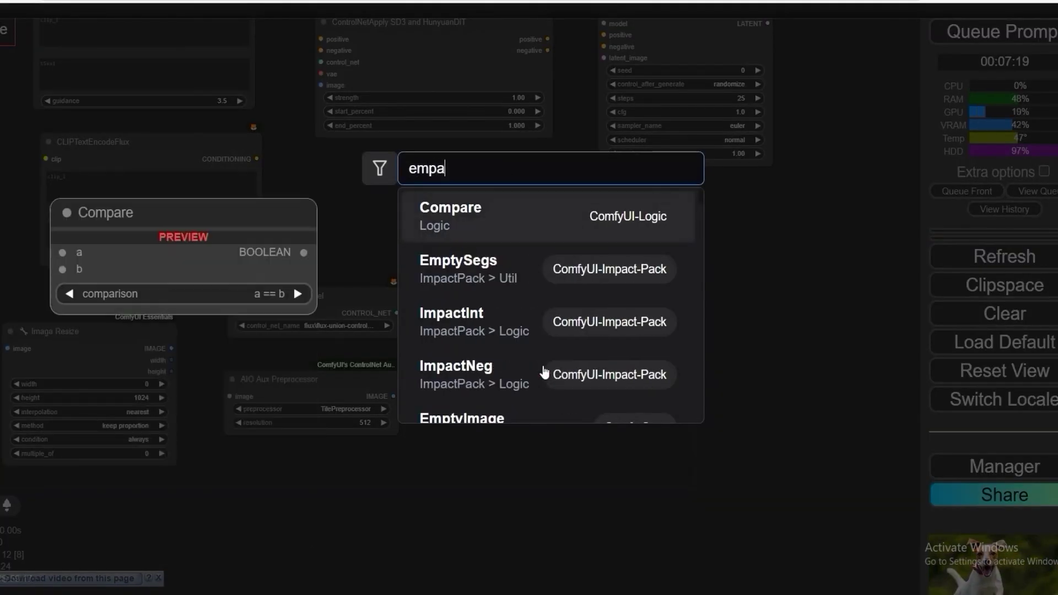
type("ty")
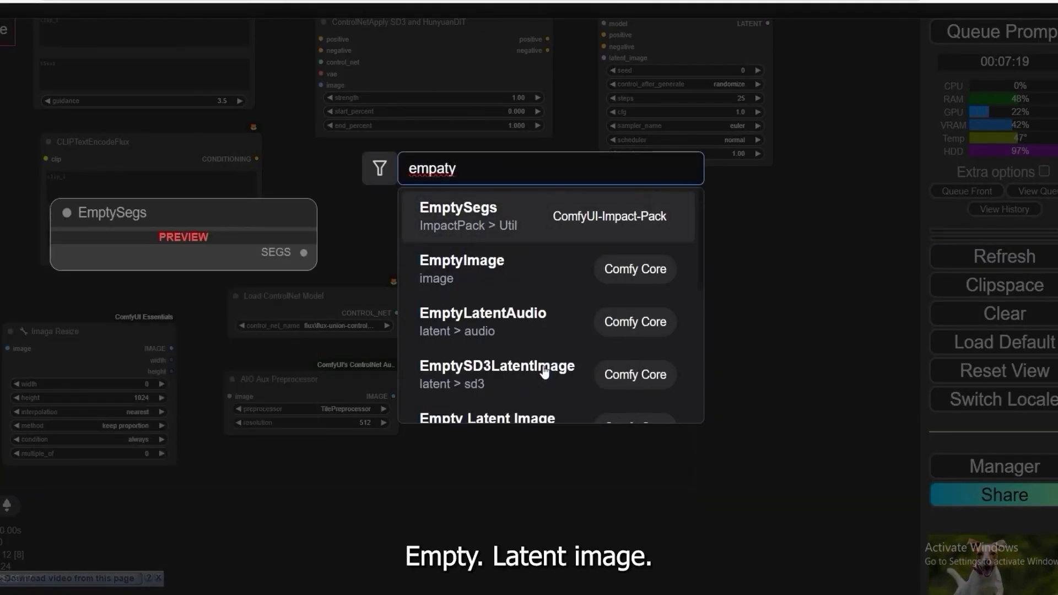
type(" lat")
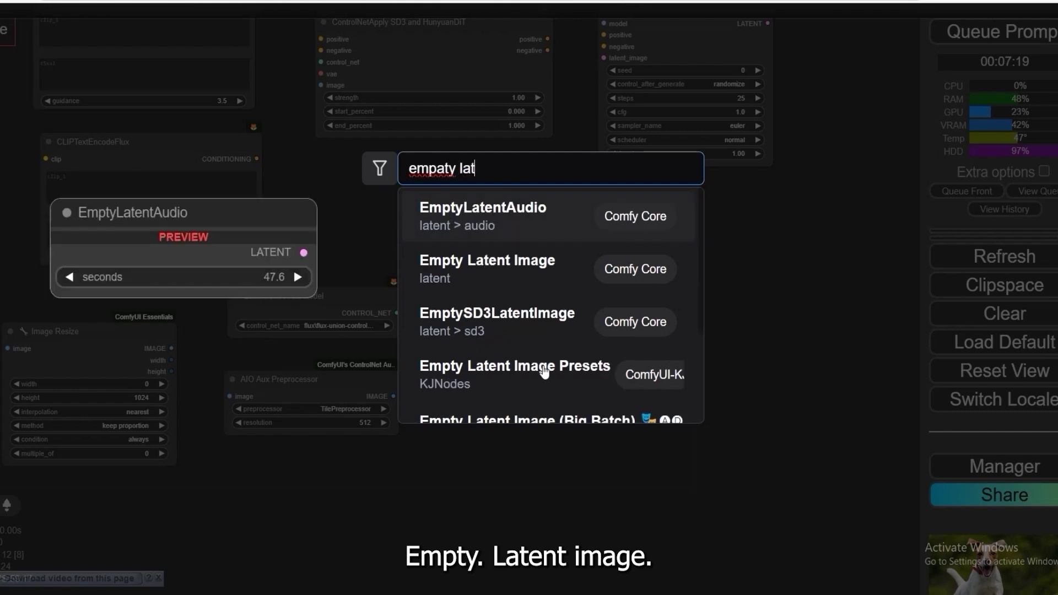
left_click(512, 272)
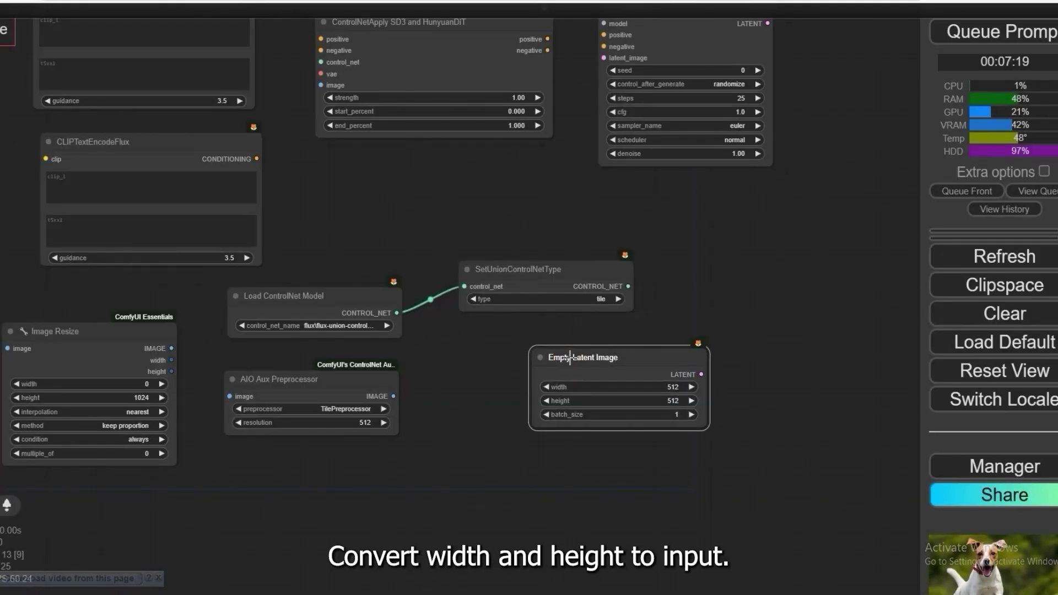
Step: Convert the width widget of the Empty Latent Image node to an input
right_click(583, 364)
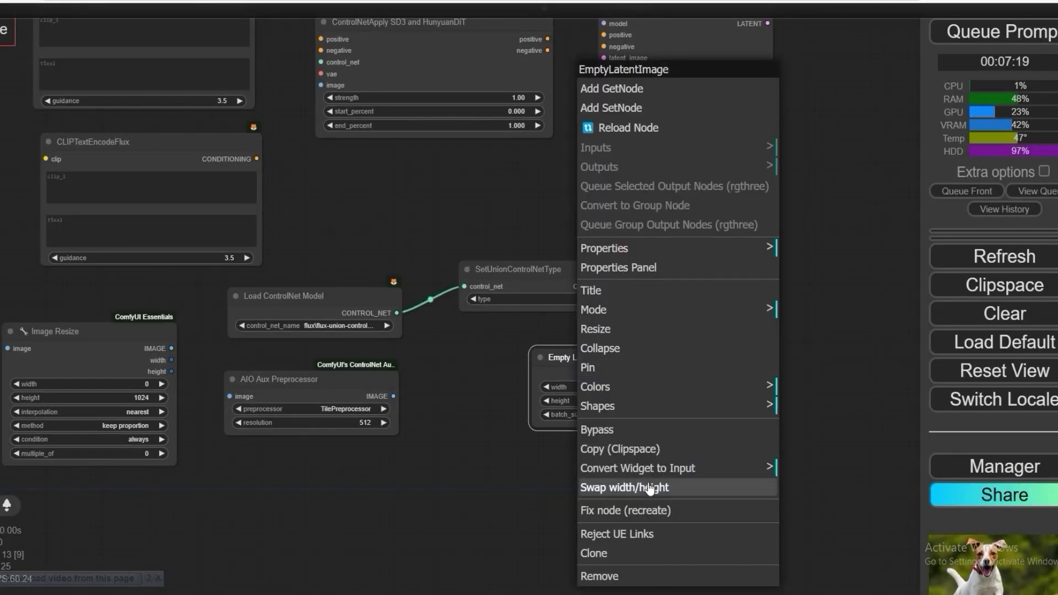
left_click(762, 470)
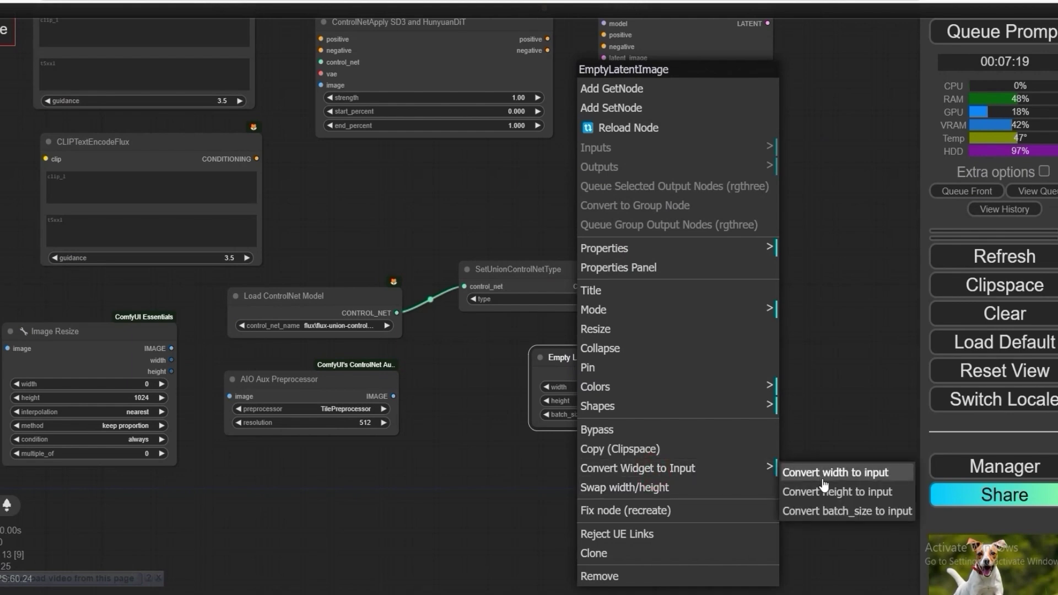
left_click(845, 480)
right_click(576, 381)
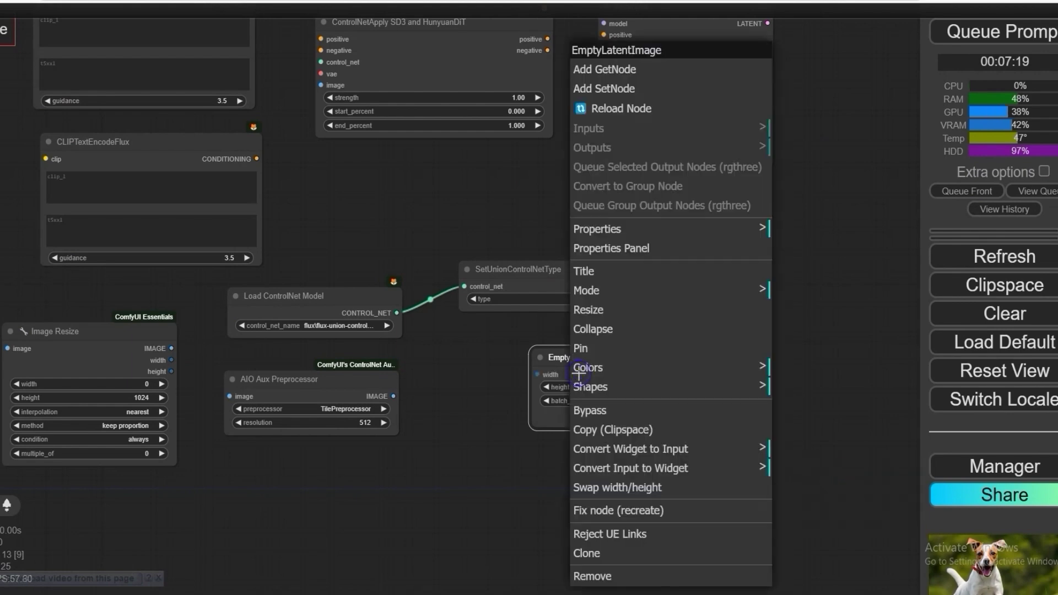
left_click(645, 449)
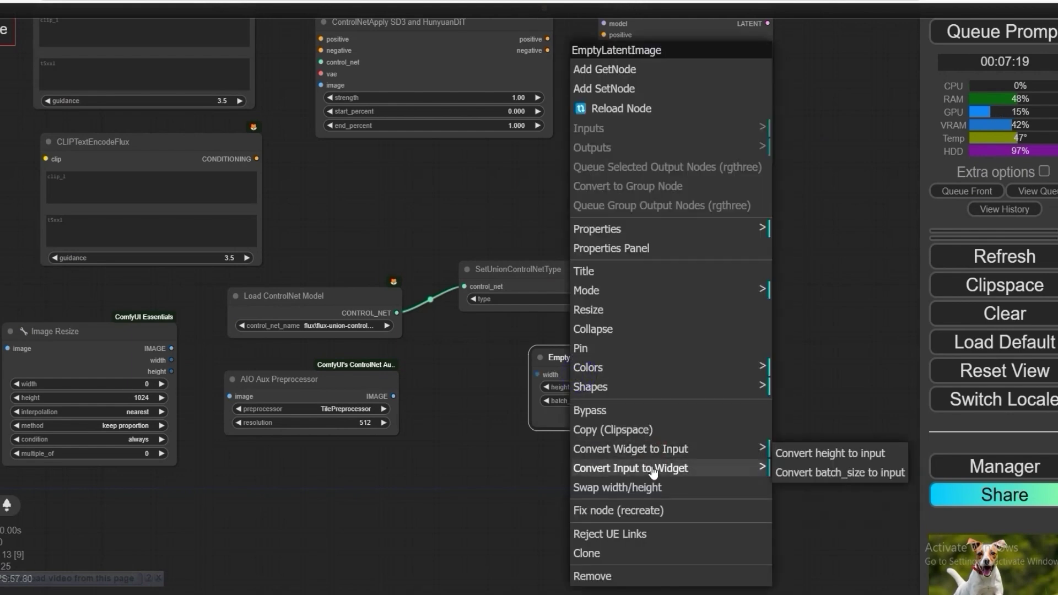
left_click(752, 469)
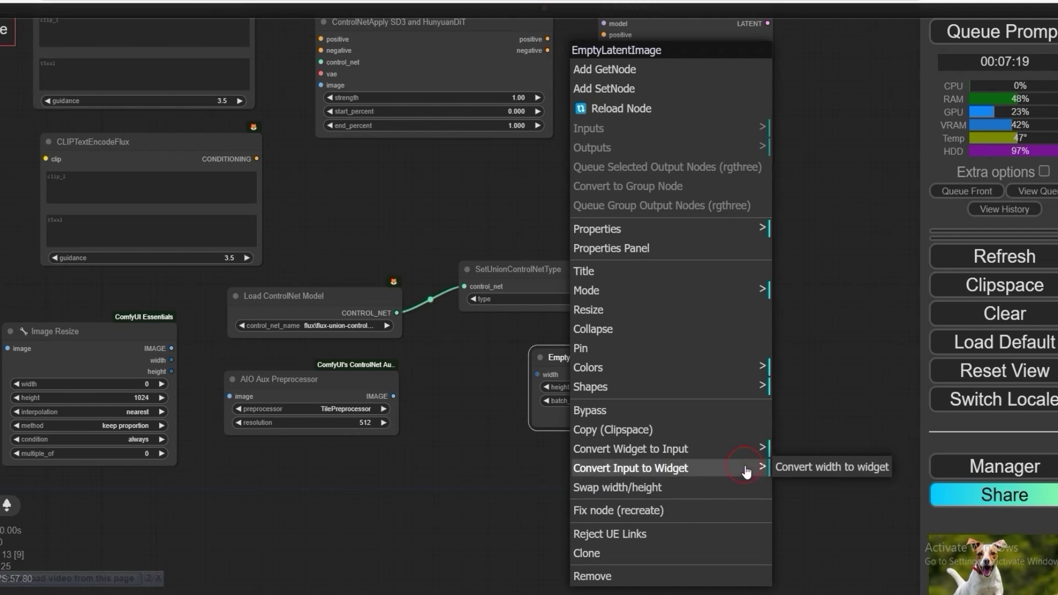
left_click(804, 469)
right_click(603, 380)
left_click(678, 469)
left_click(827, 473)
Step: Convert the Empty Latent Image's height widget to an input and move the node closer to the AIO Aux Preprocessor
right_click(569, 381)
left_click(640, 447)
left_click(794, 452)
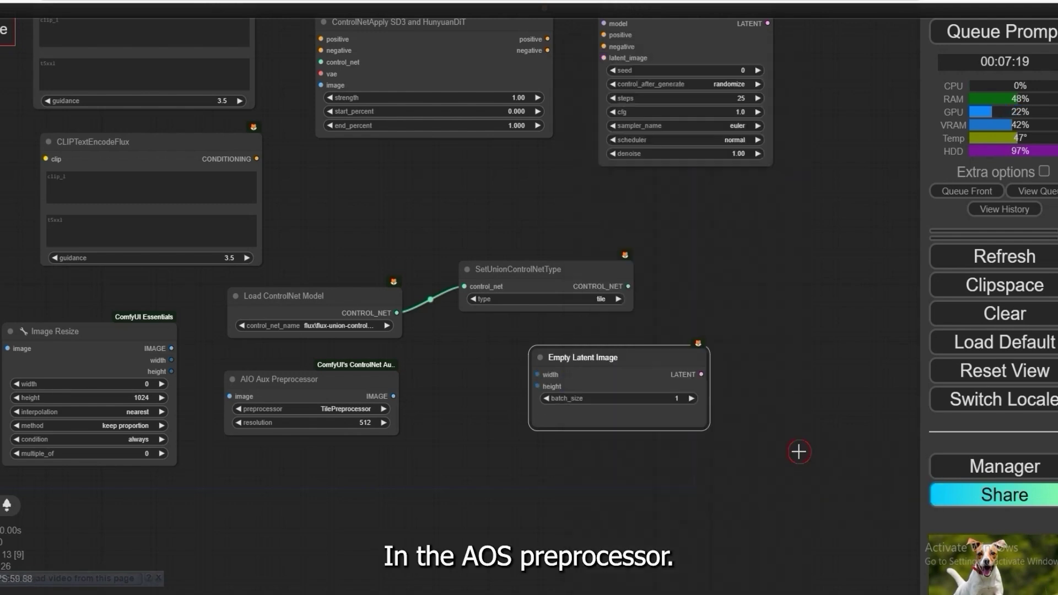
left_click_drag(585, 365, 542, 374)
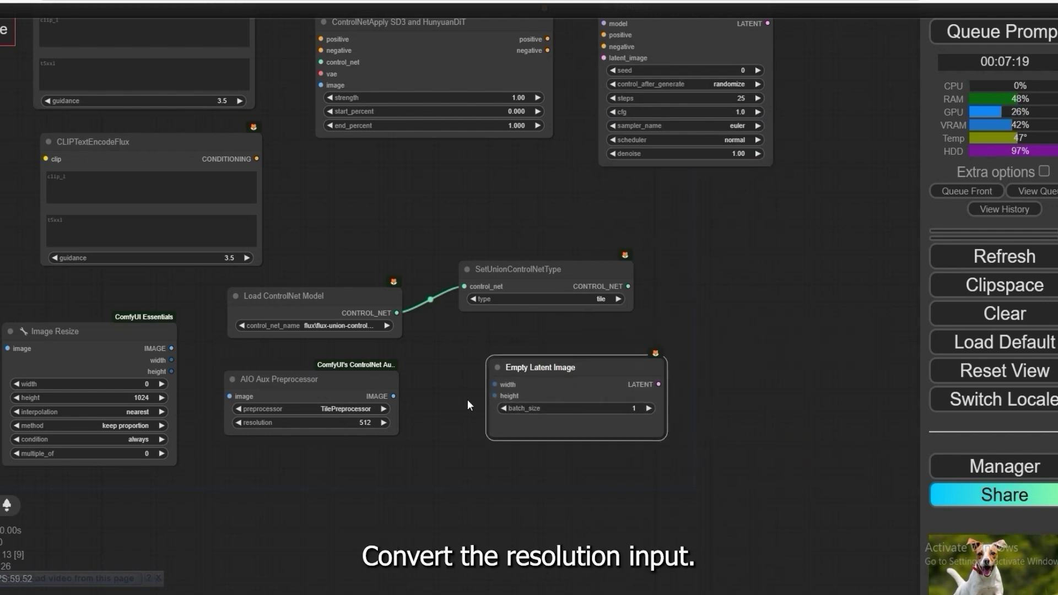
Step: Convert the AIO Aux Preprocessor's resolution widget to an input and slightly adjust the AIO Aux Preprocessor and Image Resize positions
right_click(283, 409)
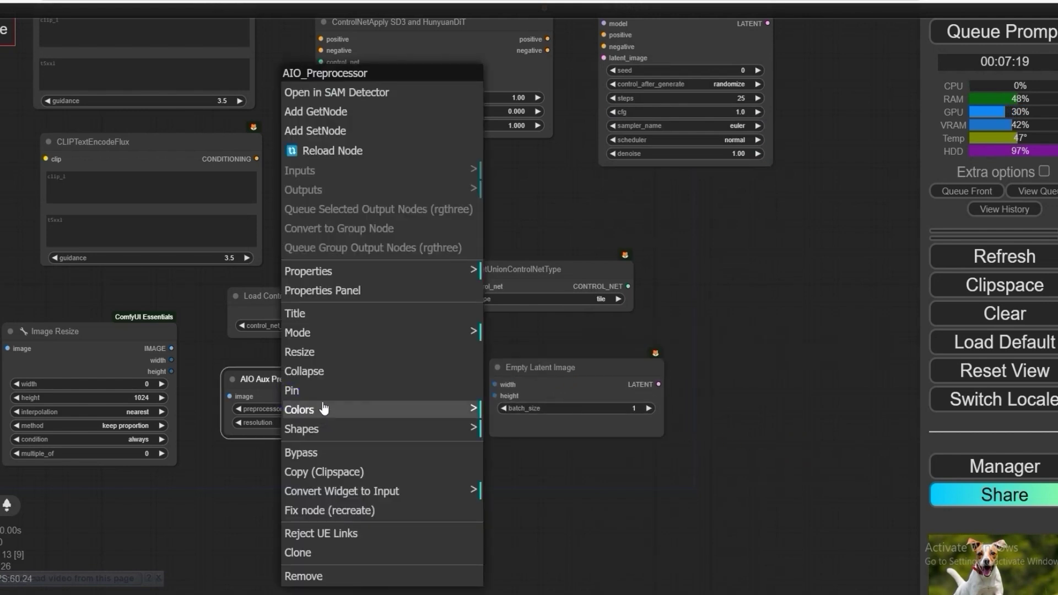
left_click(422, 490)
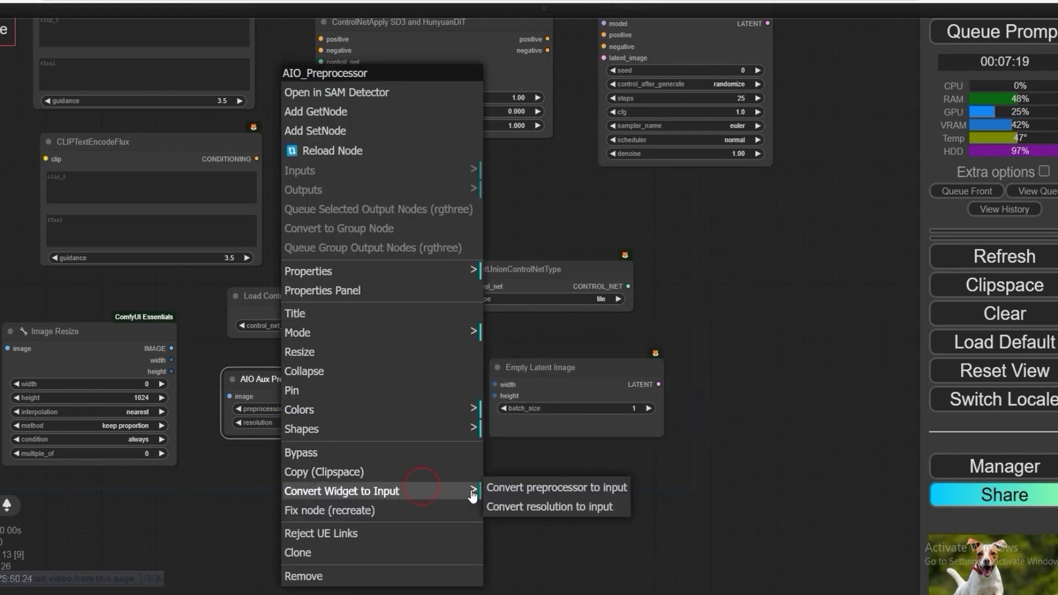
left_click(551, 508)
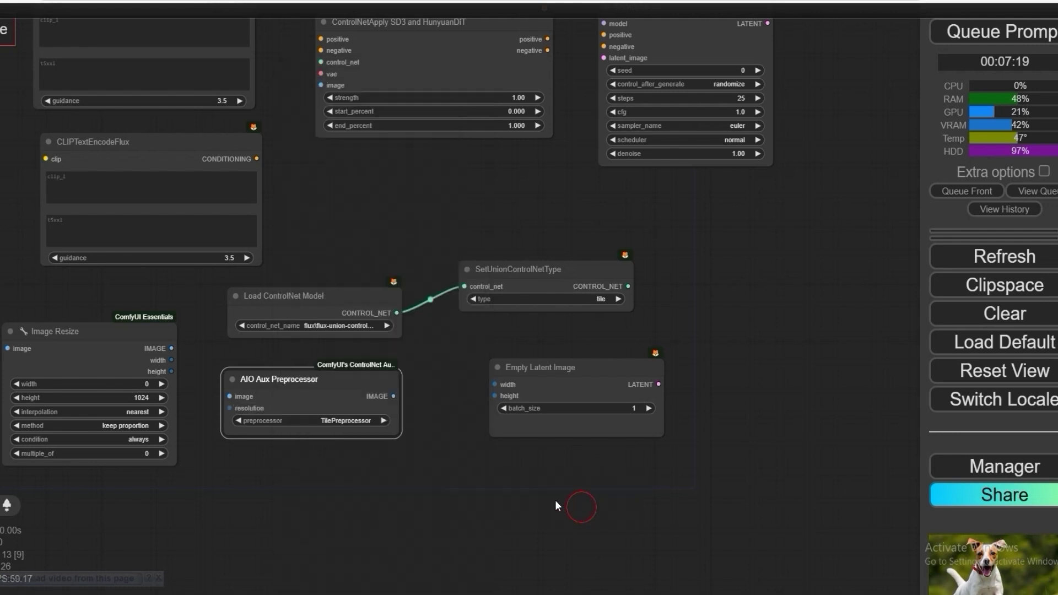
left_click_drag(295, 387, 309, 385)
left_click_drag(130, 331, 130, 341)
left_click(284, 379)
Step: Shift the KSampler slightly and add a VAE Decode node beside it
left_click(509, 270)
left_click_drag(720, 235, 455, 305)
scroll(455, 304, "down", 1)
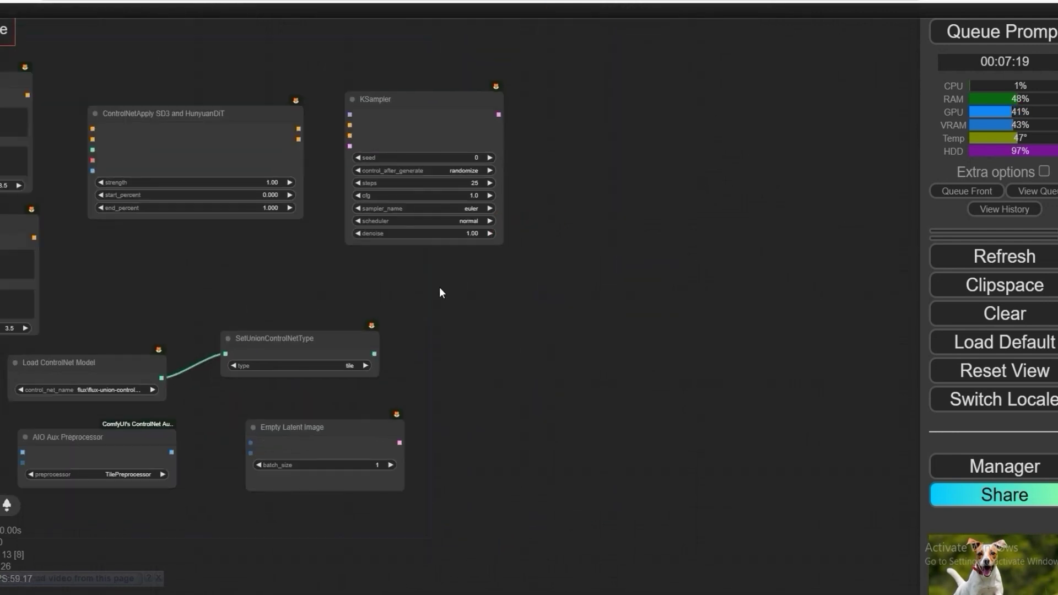
left_click(409, 102)
left_click_drag(413, 102, 425, 104)
double_click(632, 128)
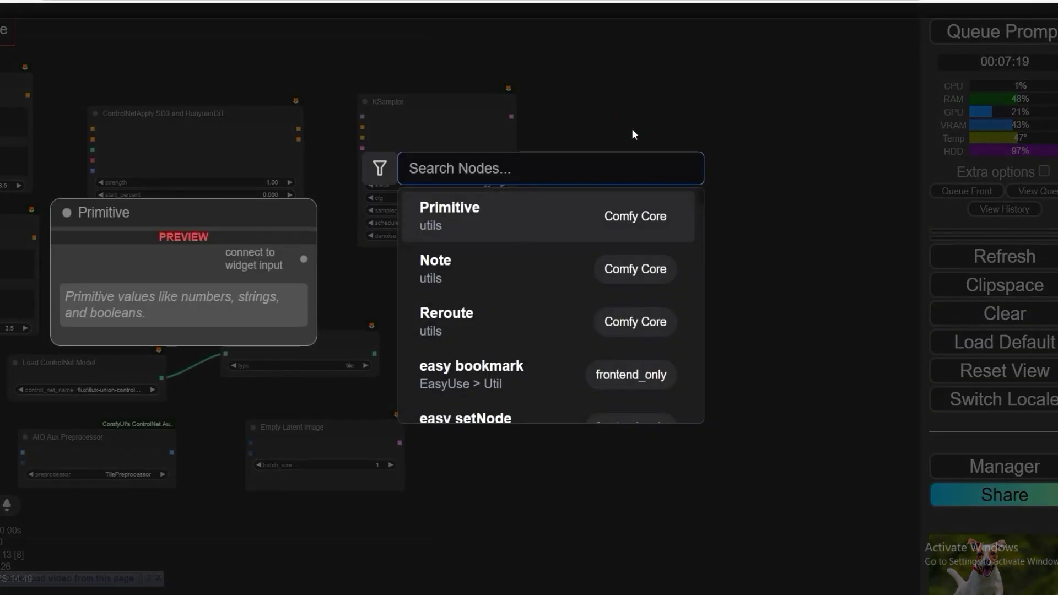
type("vae d")
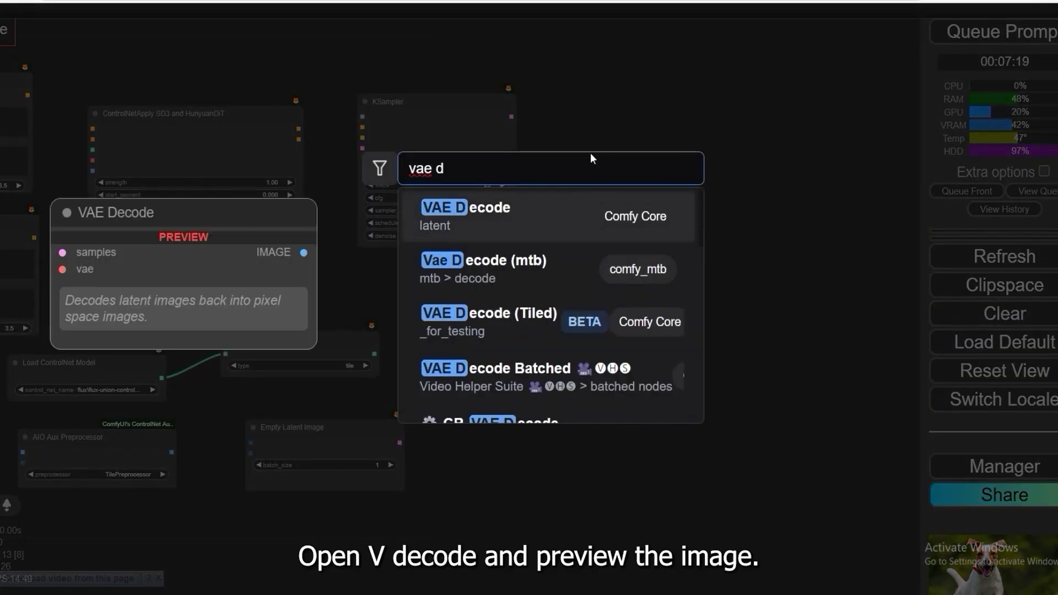
left_click(529, 235)
left_click_drag(671, 128, 602, 136)
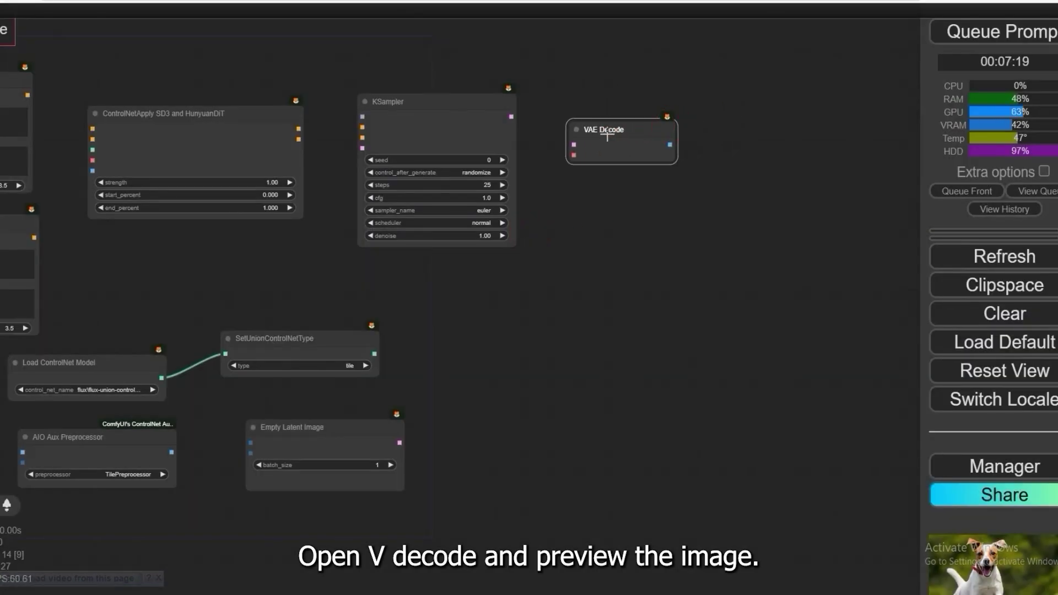
Step: Add a Preview Image node and connect its images input to the VAE Decode's IMAGE output
double_click(739, 182)
type("preve")
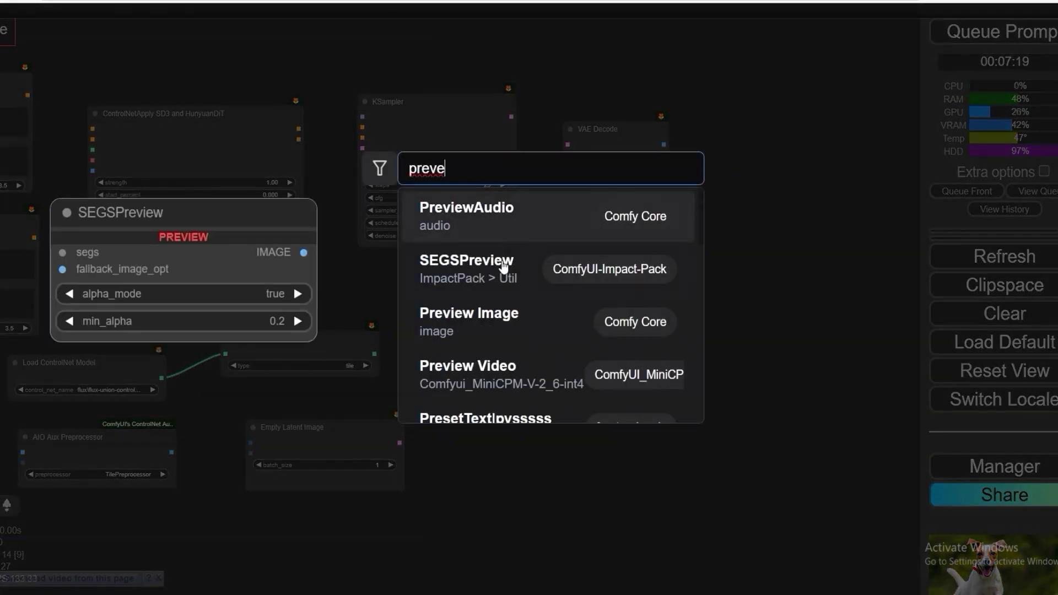
left_click(485, 322)
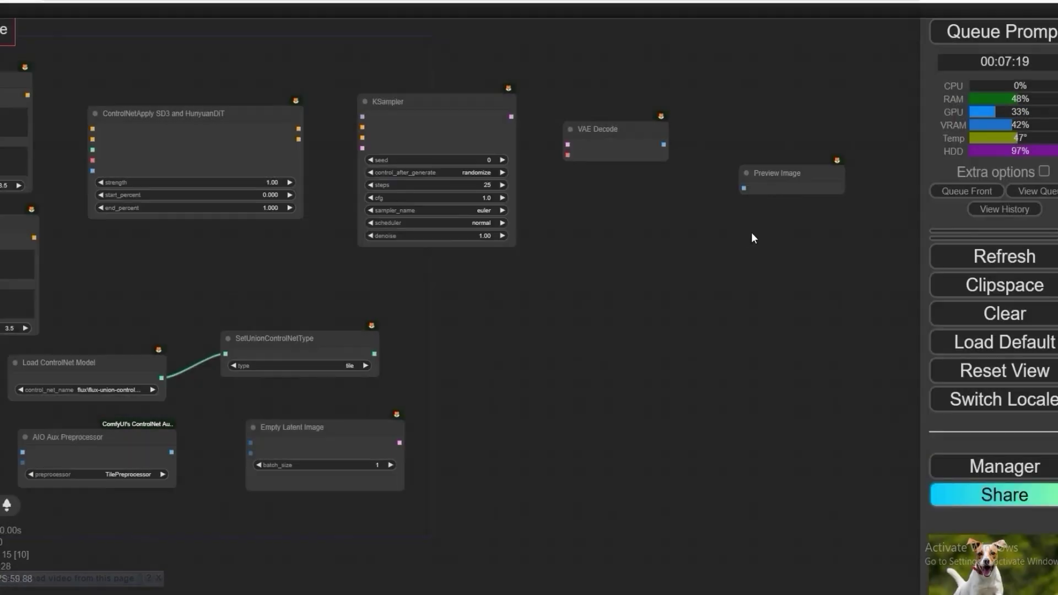
left_click(759, 179)
left_click_drag(719, 173, 664, 144)
Step: Connect the KSampler's LATENT output to the VAE Decode's samples input and bring VAE Decode and Preview Image closer to it
left_click_drag(591, 138, 579, 137)
left_click_drag(512, 117, 577, 114)
left_click_drag(803, 171, 783, 143)
double_click(729, 304)
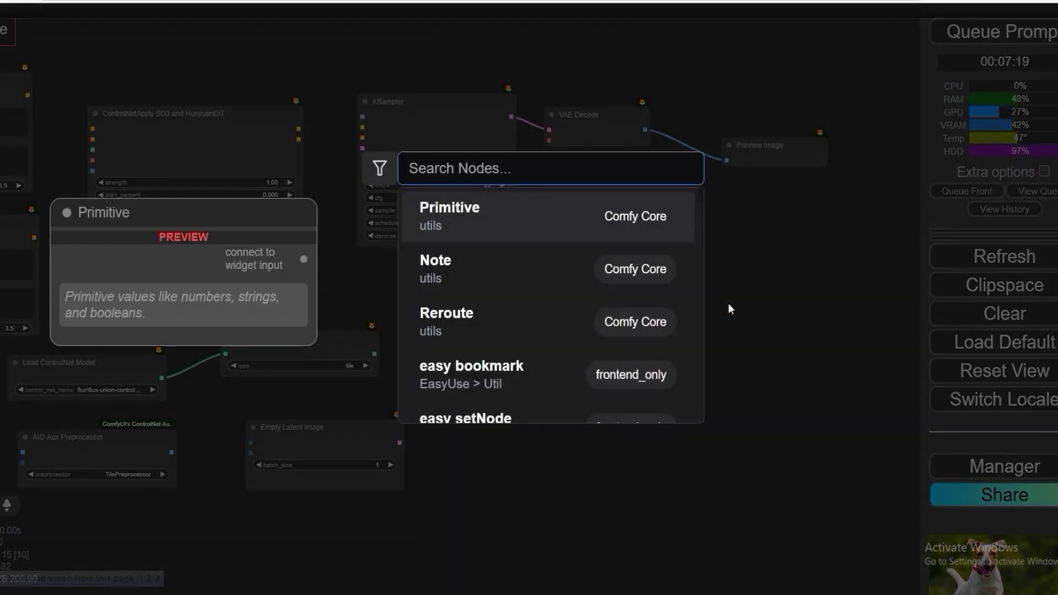
type("compare im")
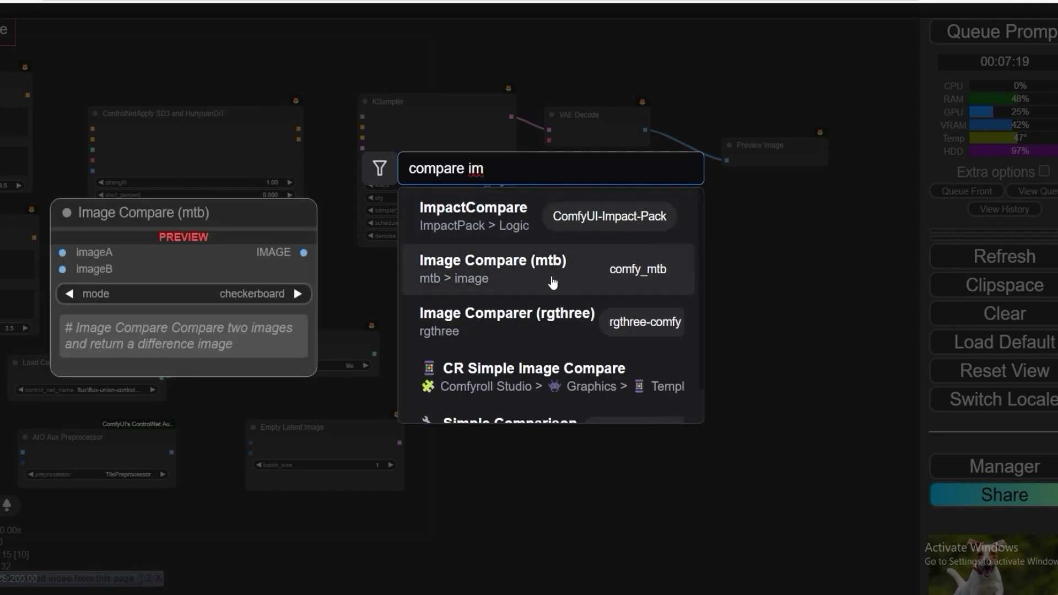
left_click(586, 253)
left_click_drag(775, 303, 750, 286)
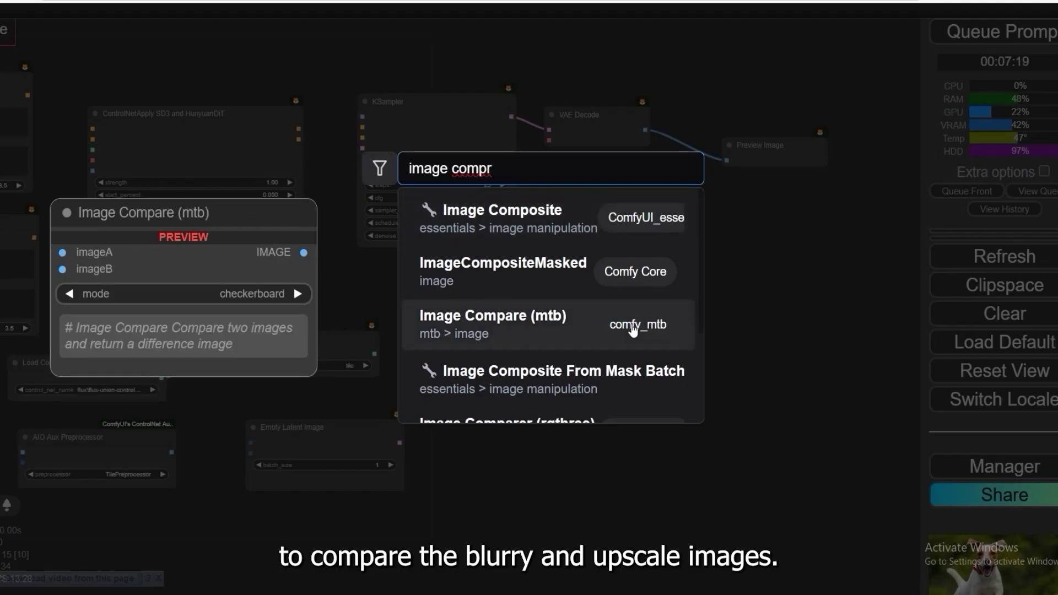
Step: Add an Image Comparer (rgthree) node below the Preview Image node
key("BackSpace")
type("a")
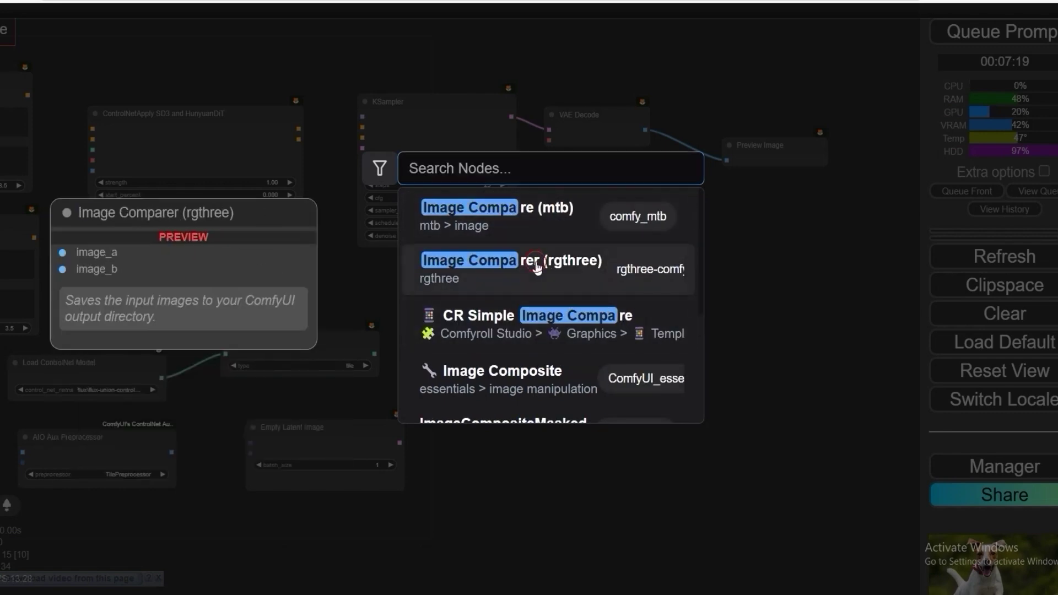
left_click(564, 276)
scroll(738, 314, "up", 4)
scroll(717, 265, "down", 7)
scroll(693, 239, "up", 5)
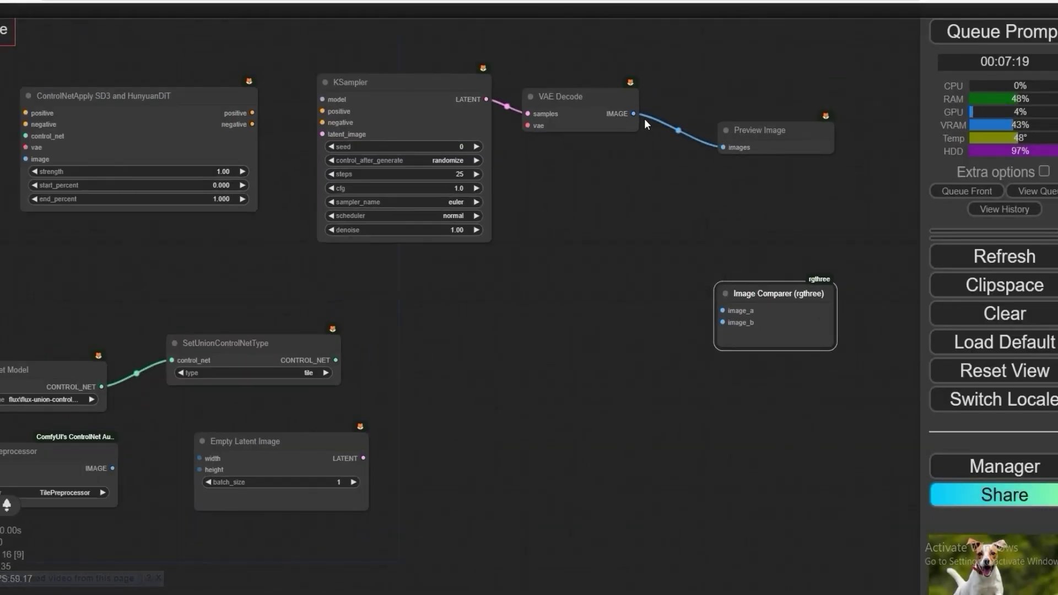
Step: Connect the VAE Decode's IMAGE output to the comparer's image_a and the Load Image's IMAGE output to image_b
left_click_drag(634, 114, 722, 310)
left_click_drag(459, 361, 566, 328)
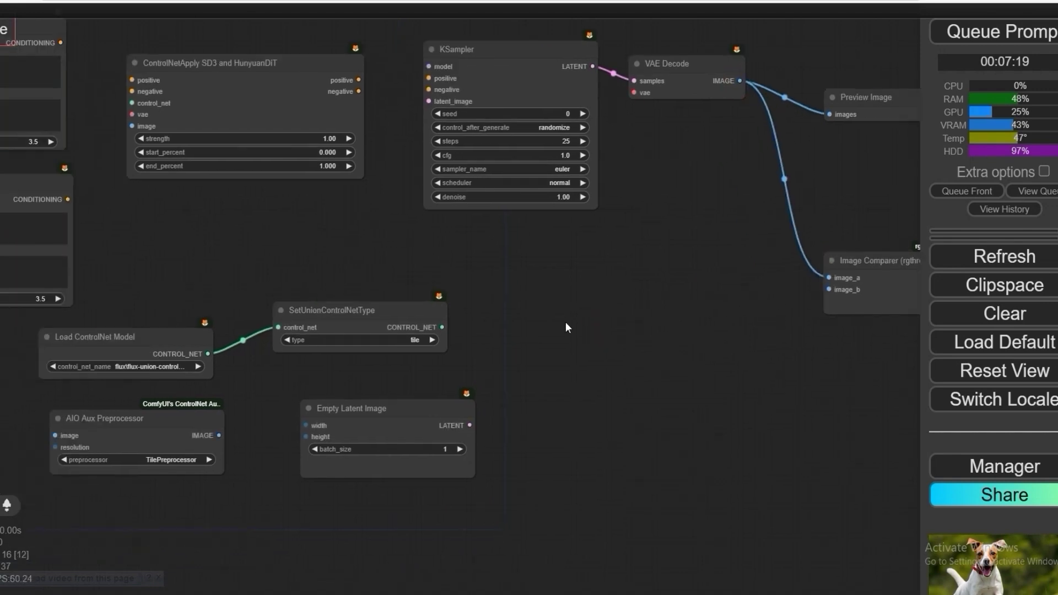
scroll(566, 327, "down", 2)
left_click_drag(784, 285, 784, 295)
left_click_drag(54, 352, 136, 329)
scroll(233, 308, "down", 1)
left_click_drag(27, 331, 799, 283)
Step: Move Load ControlNet Model down toward the AIO Aux Preprocessor and align Empty Latent Image directly beneath SetUnionControlNetType
scroll(466, 295, "up", 4)
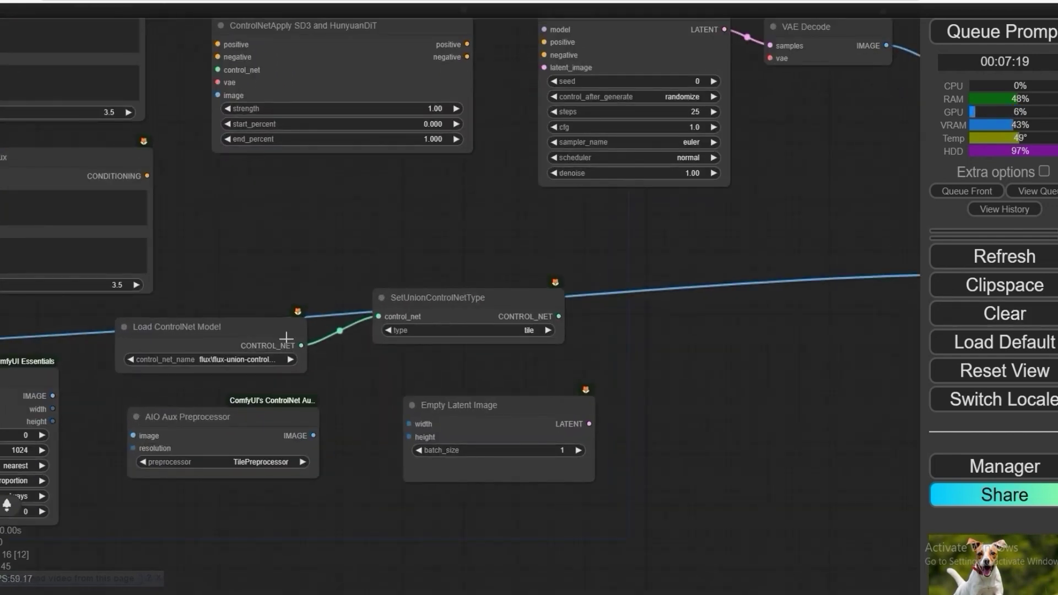
mouse_move(278, 331)
left_mouse_down()
mouse_move(267, 344)
mouse_move(278, 343)
left_mouse_up()
left_click_drag(427, 313, 428, 333)
left_click_drag(506, 219, 511, 237)
left_click_drag(490, 438, 456, 433)
left_click_drag(445, 264, 686, 238)
scroll(686, 238, "down", 1)
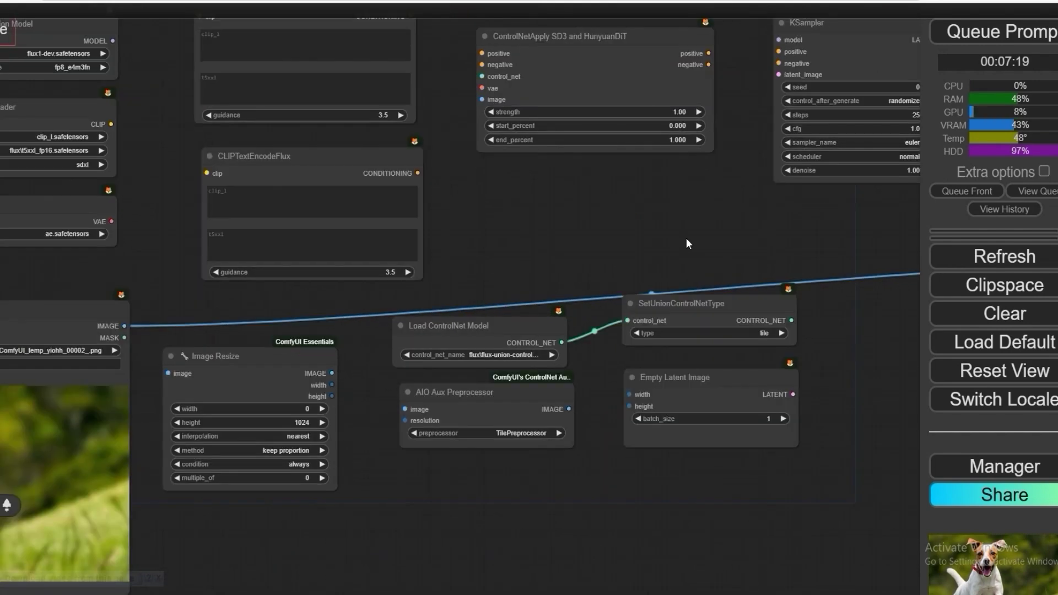
Step: Connect Image Resize's IMAGE output to the AIO Aux Preprocessor's image input and its width output to the resolution input
scroll(686, 238, "down", 4)
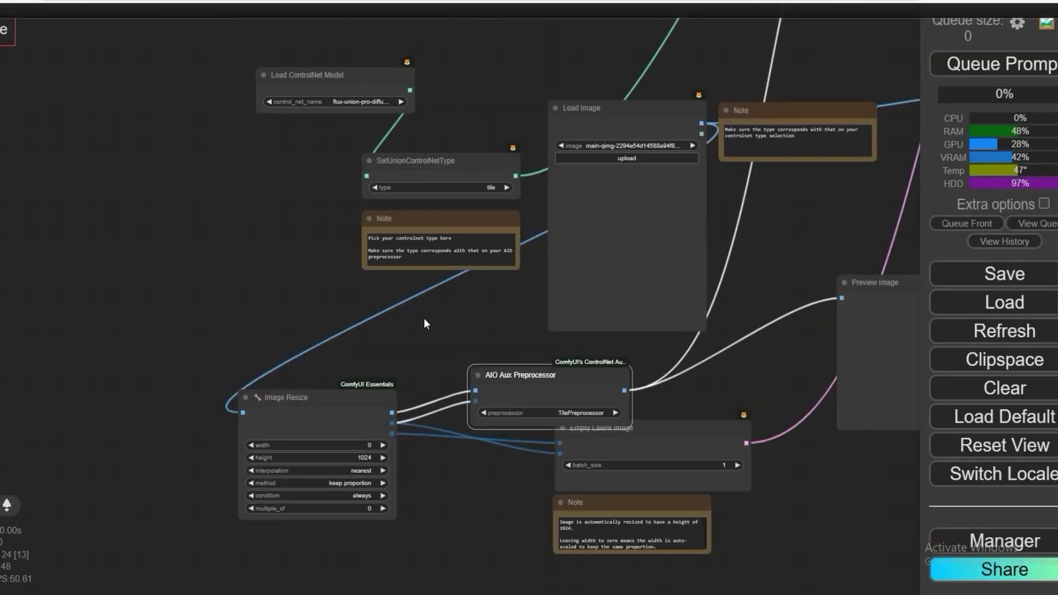
scroll(416, 398, "up", 6)
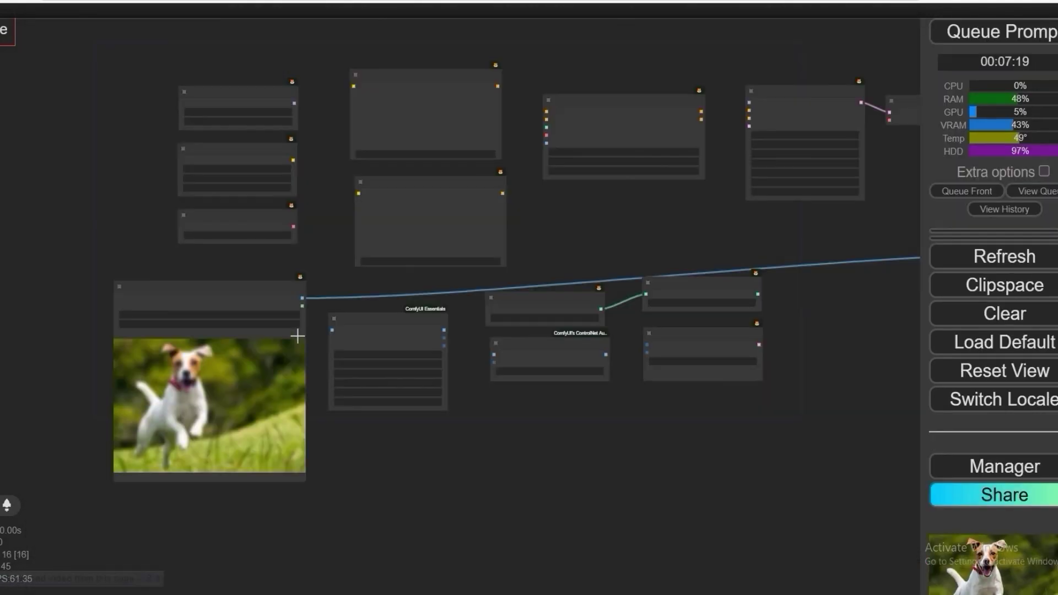
scroll(353, 308, "up", 5)
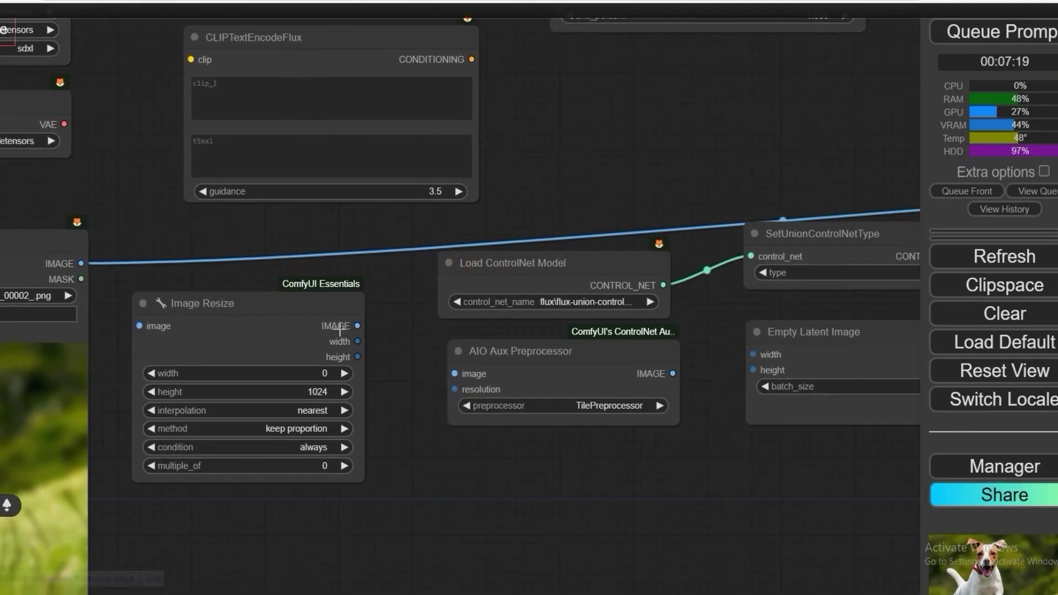
left_click_drag(357, 326, 455, 374)
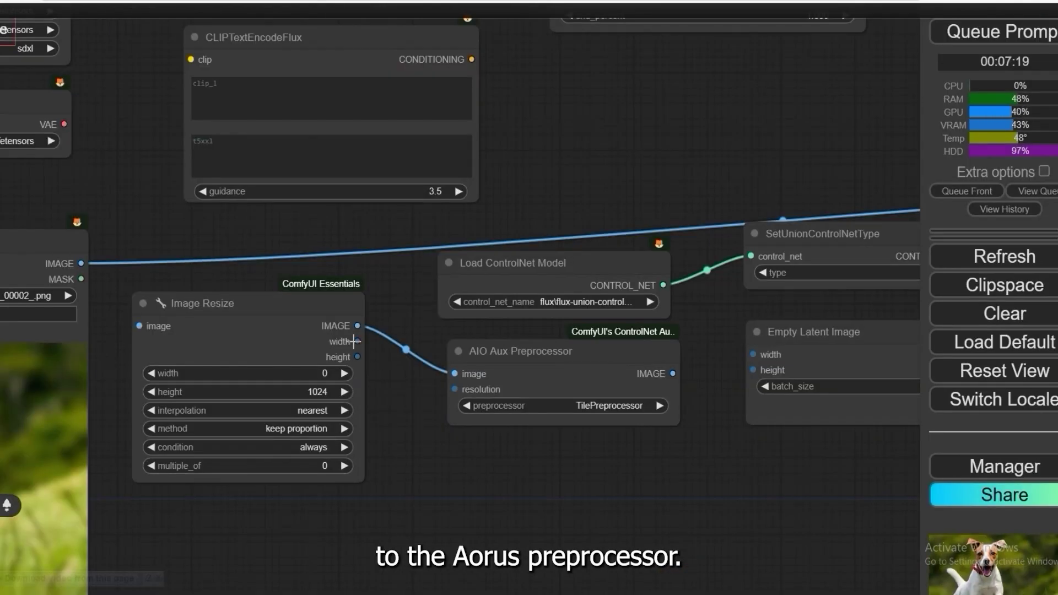
left_click_drag(357, 341, 474, 367)
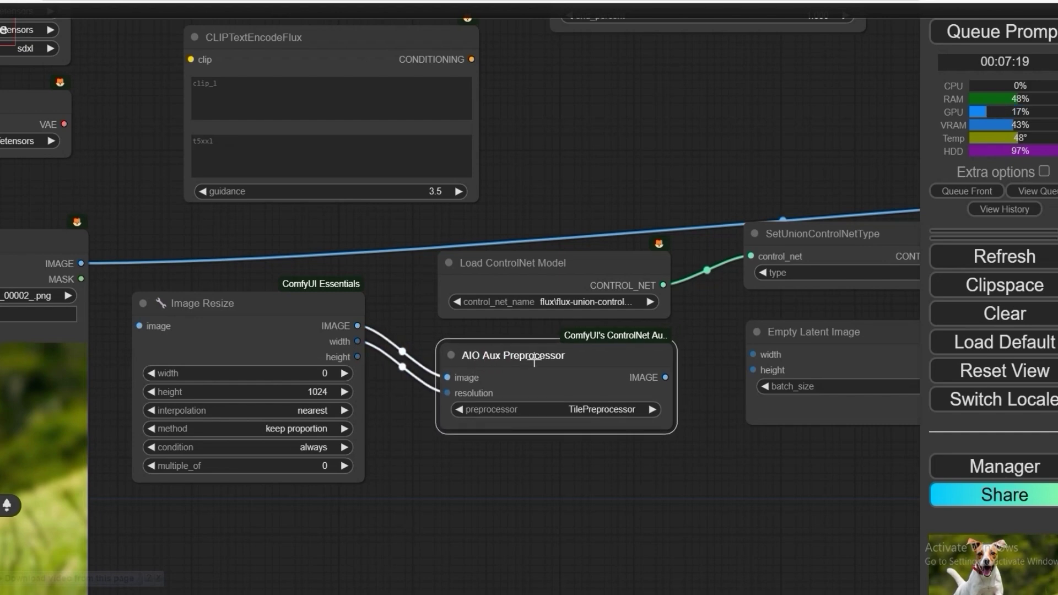
Step: Shift the Load ControlNet Model node slightly up and to the left, away from SetUnionControlNetType
left_click_drag(546, 286, 515, 268)
left_click_drag(727, 307, 630, 307)
left_click_drag(553, 343, 401, 375)
scroll(425, 371, "down", 2)
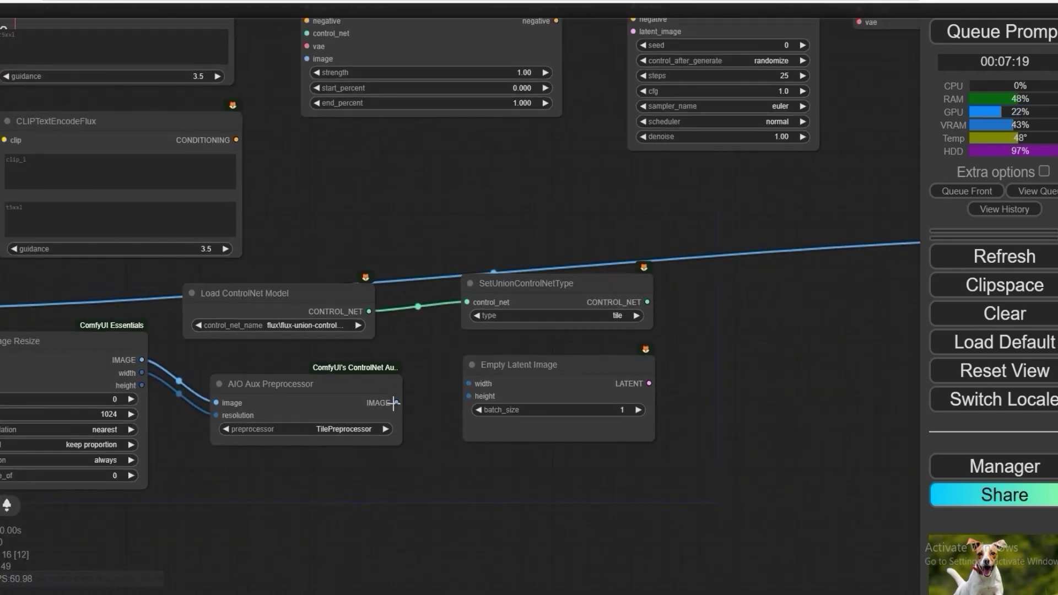
Step: Connect the AIO Aux Preprocessor's IMAGE output to ControlNetApply SD3 and HunyuanDiT's image input and shift the preprocessor slightly left
left_click_drag(413, 337, 329, 421)
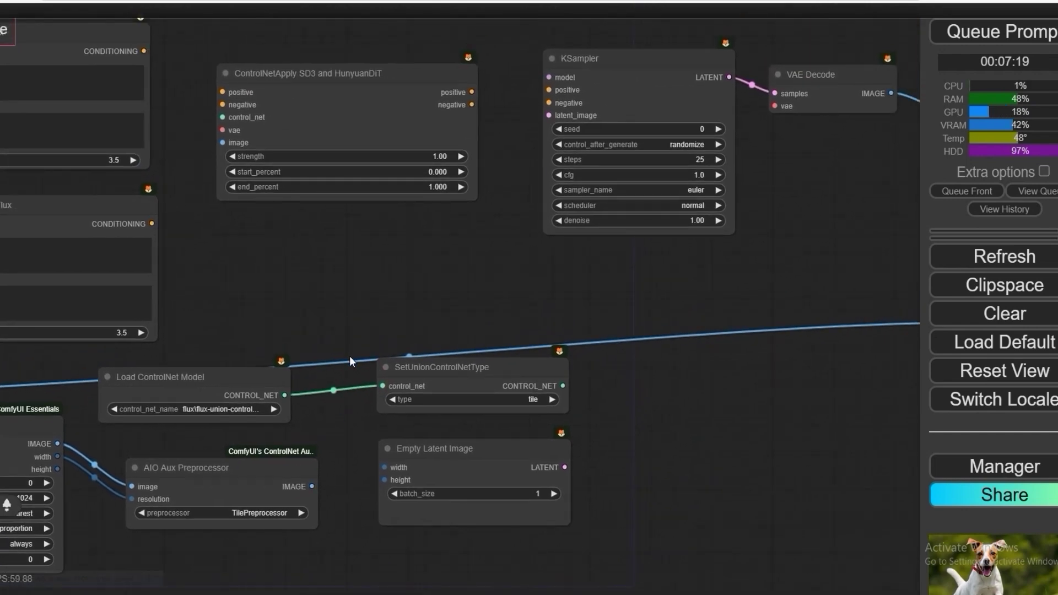
scroll(434, 266, "down", 5)
scroll(425, 296, "up", 3)
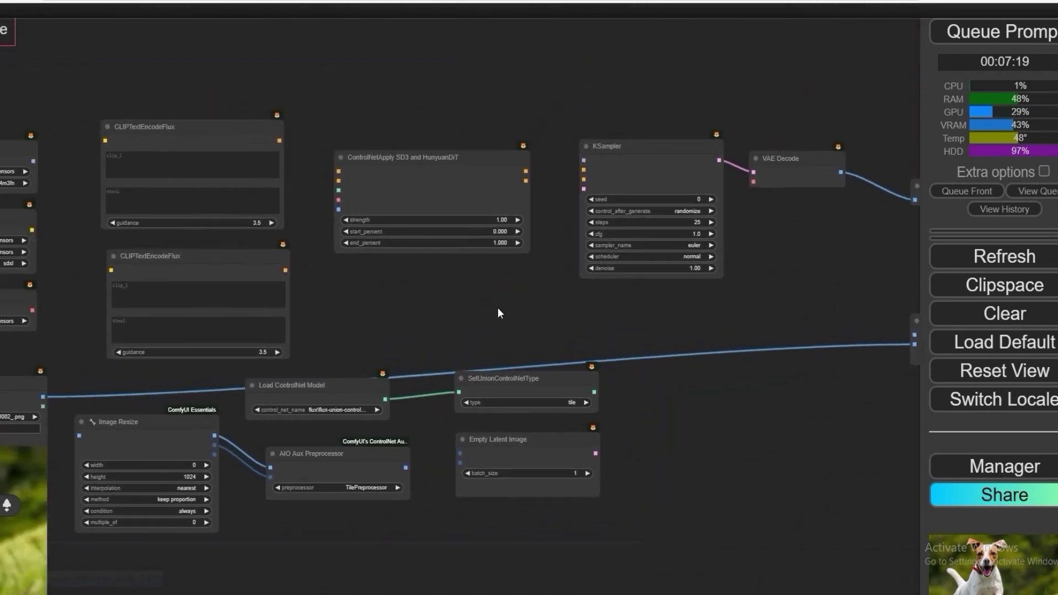
left_click_drag(405, 468, 338, 210)
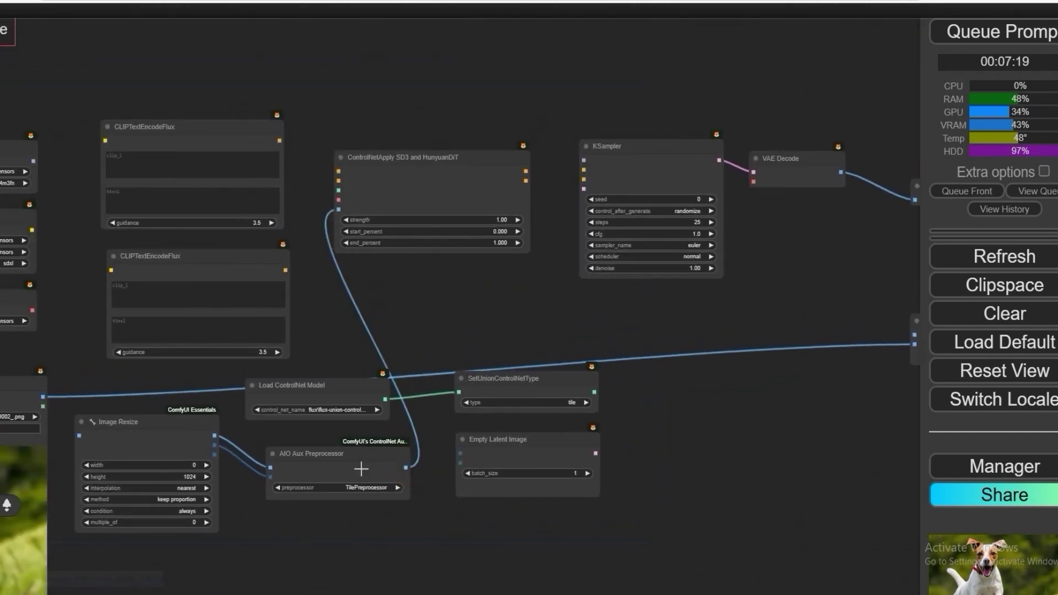
left_click_drag(348, 461, 321, 457)
scroll(330, 210, "up", 3)
left_click_drag(311, 242, 464, 134)
left_click(263, 378)
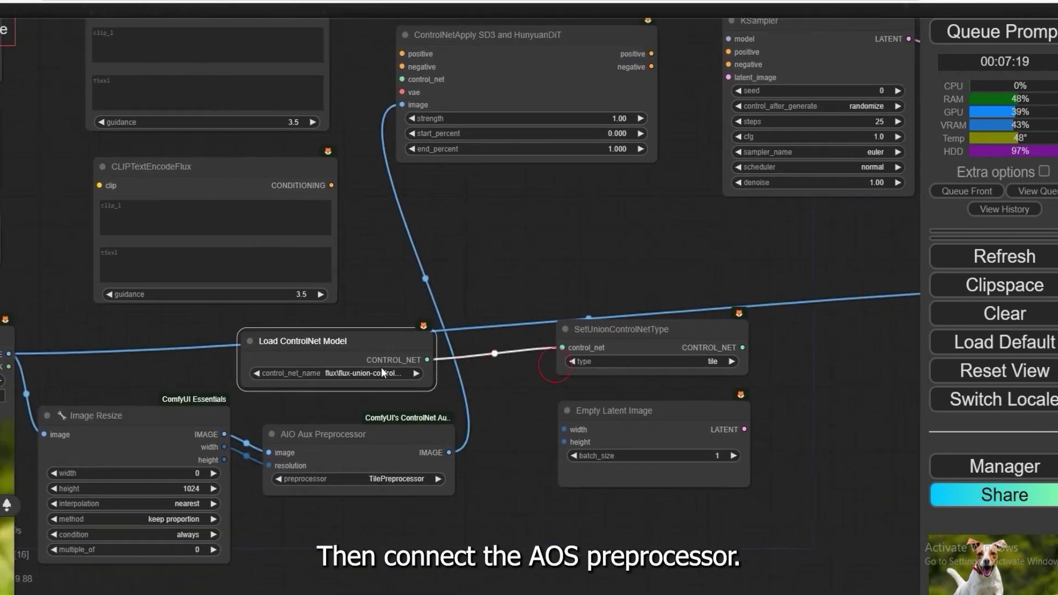
Step: Connect Empty Latent Image's LATENT output to the KSampler's latent_image input and nudge Empty Latent Image slightly to the left
left_click_drag(495, 357, 321, 355)
scroll(388, 273, "down", 1)
scroll(388, 273, "down", 1)
left_click_drag(397, 253, 299, 294)
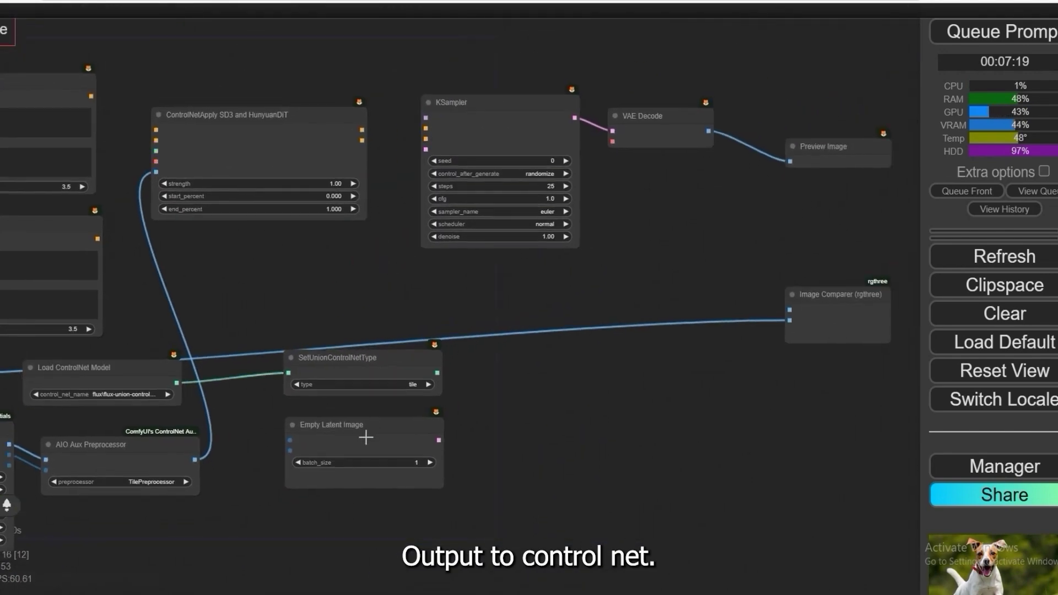
left_click_drag(314, 430, 300, 432)
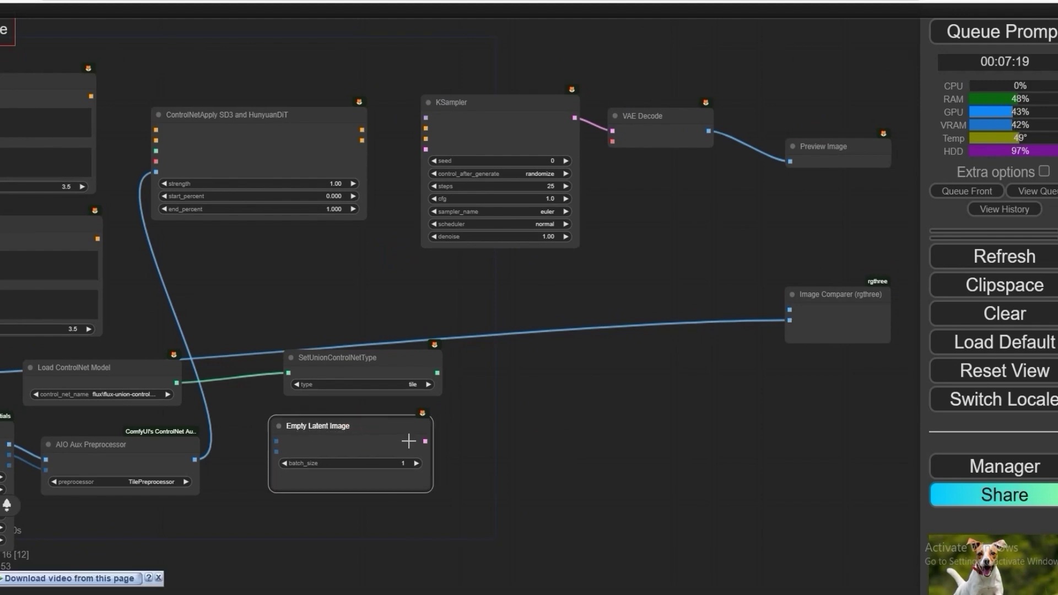
left_click_drag(428, 442, 439, 138)
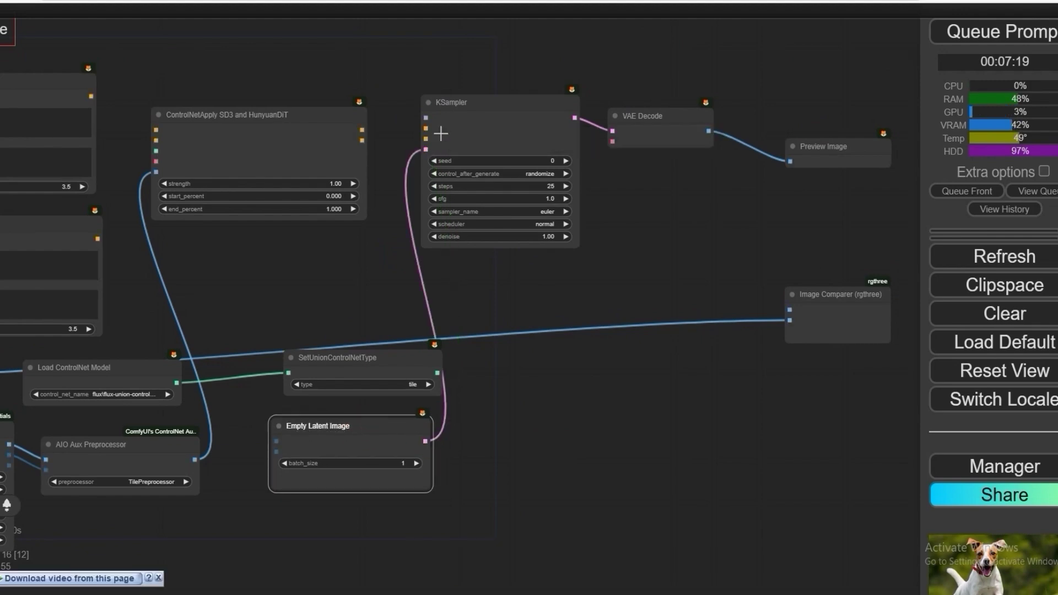
scroll(439, 138, "up", 4)
scroll(442, 182, "down", 1)
left_click_drag(330, 321, 452, 182)
left_click_drag(410, 263, 451, 242)
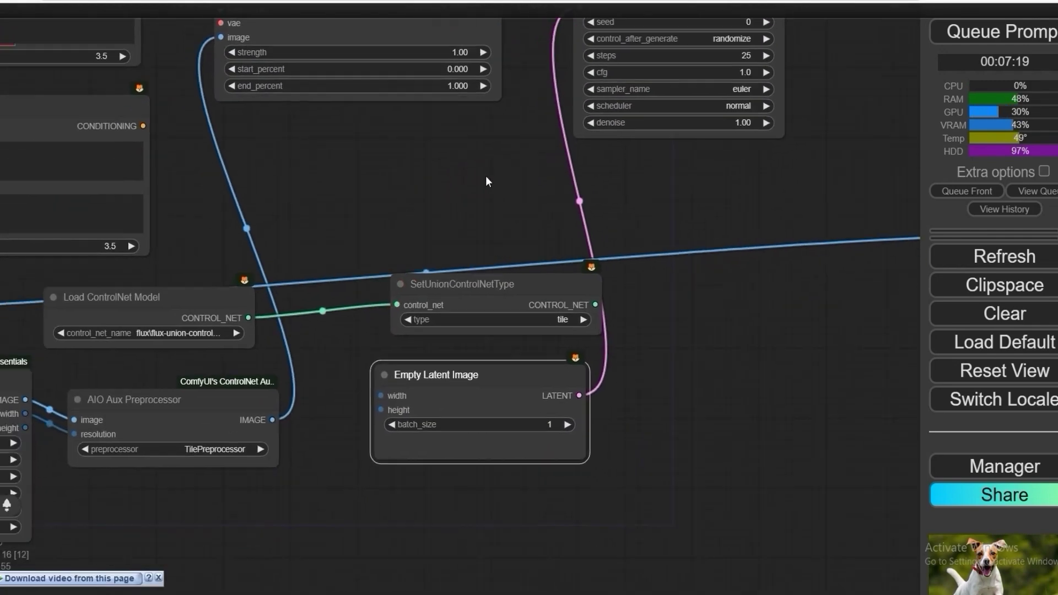
left_click_drag(411, 378, 398, 387)
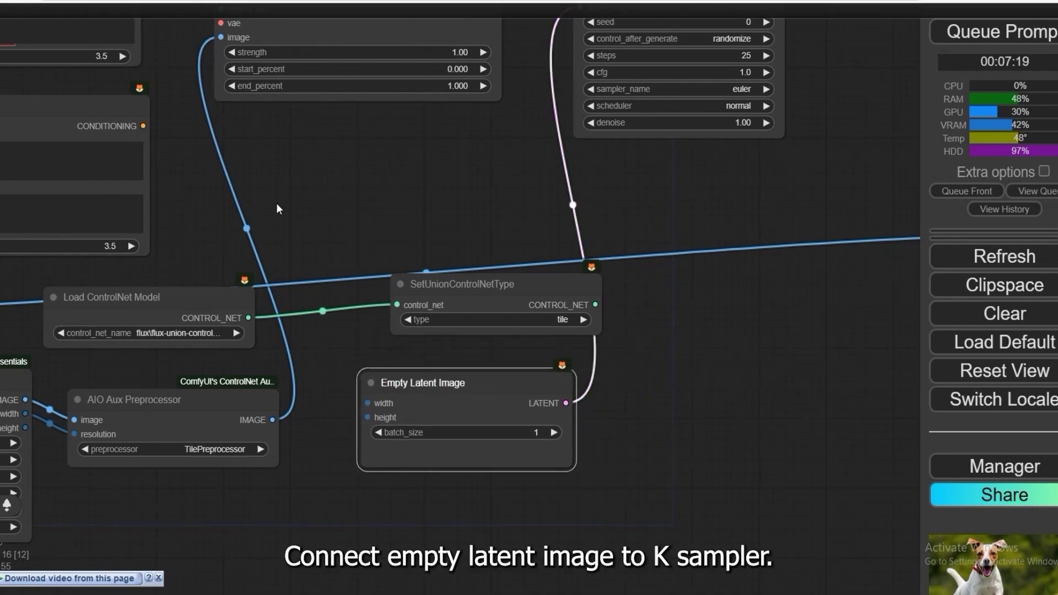
Step: Connect Image Resize's width and height outputs to the matching width and height inputs of Empty Latent Image
left_click_drag(333, 336, 443, 286)
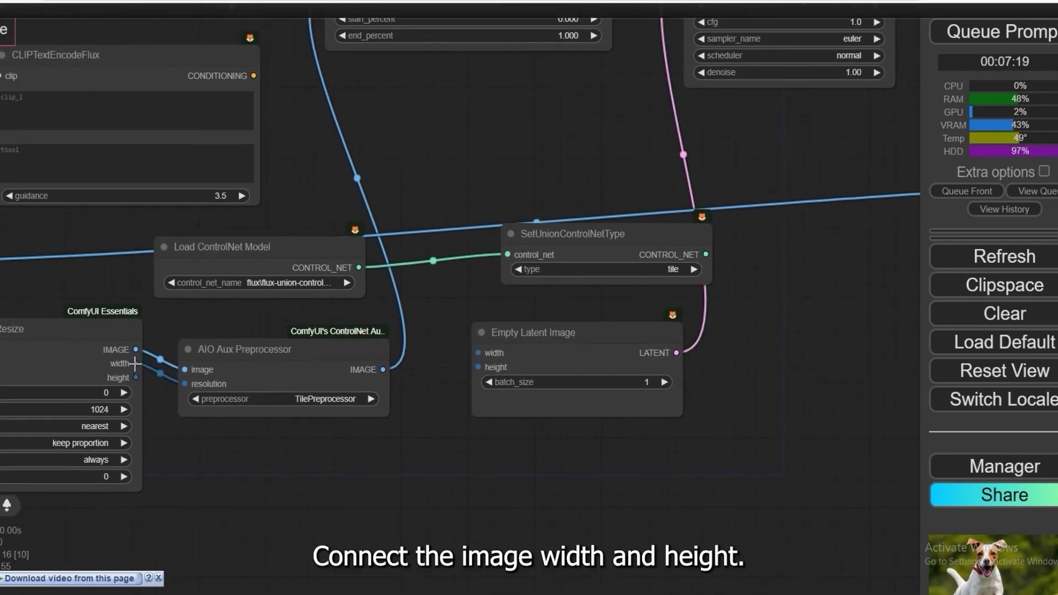
left_click_drag(135, 363, 478, 352)
left_click_drag(132, 378, 478, 367)
scroll(375, 341, "down", 3)
scroll(389, 315, "up", 2)
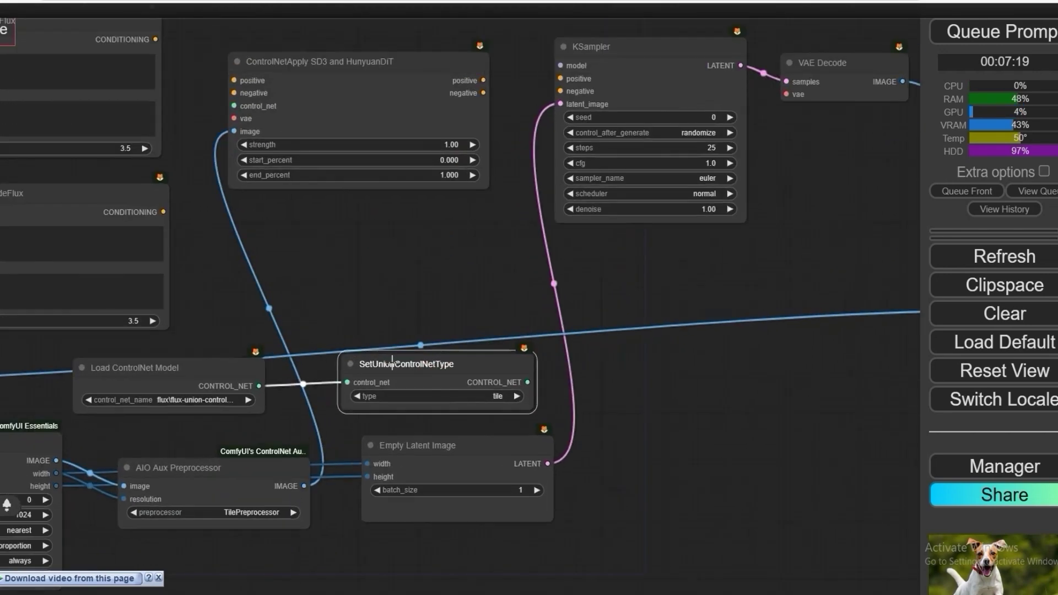
Step: Connect SetUnionControlNetType's CONTROL_NET output to ControlNetApply's control_net input and shift SetUnionControlNetType slightly left
left_click_drag(403, 285, 335, 335)
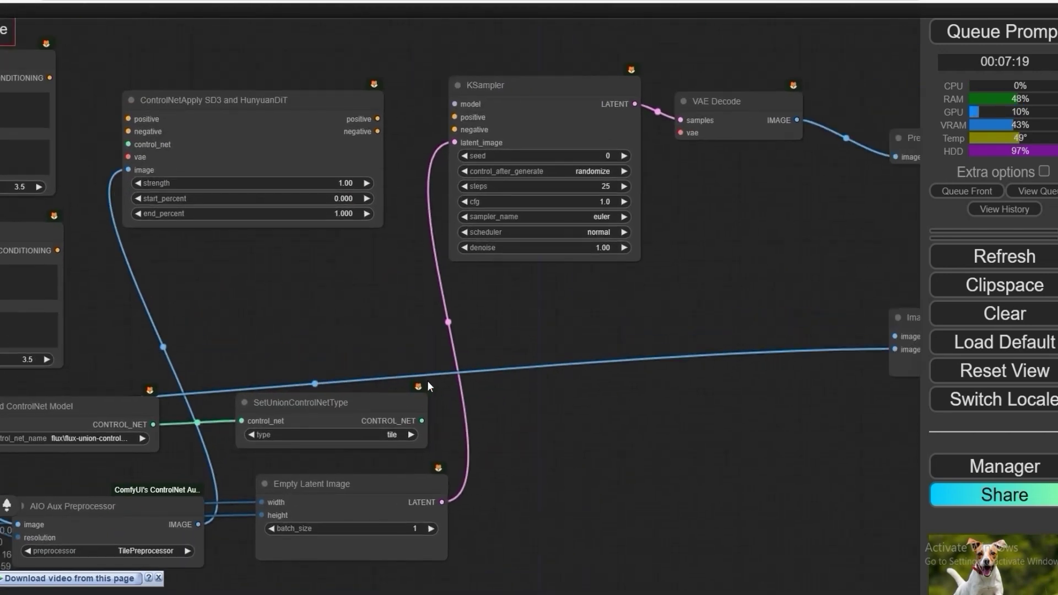
left_click_drag(386, 357, 432, 356)
left_click_drag(468, 421, 177, 145)
left_click_drag(249, 278, 497, 280)
left_click_drag(573, 407, 552, 407)
left_click(343, 426)
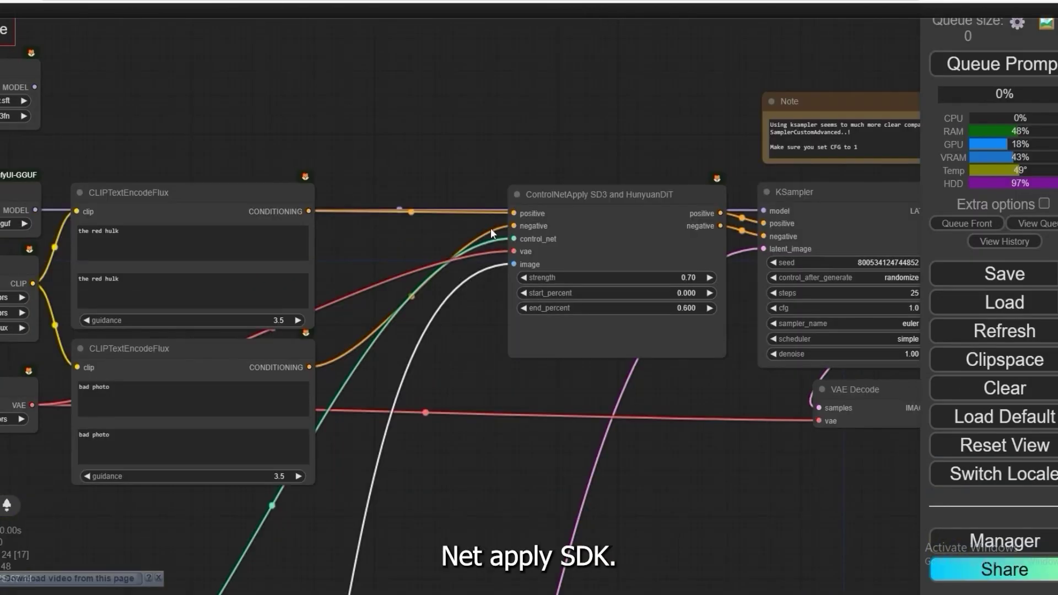
Step: Move the ControlNetApply node down in the finished reference workflow to examine how its inputs and outputs are connected
mouse_move(546, 196)
left_mouse_down()
mouse_move(519, 319)
mouse_move(512, 308)
left_mouse_up()
scroll(494, 389, "down", 3)
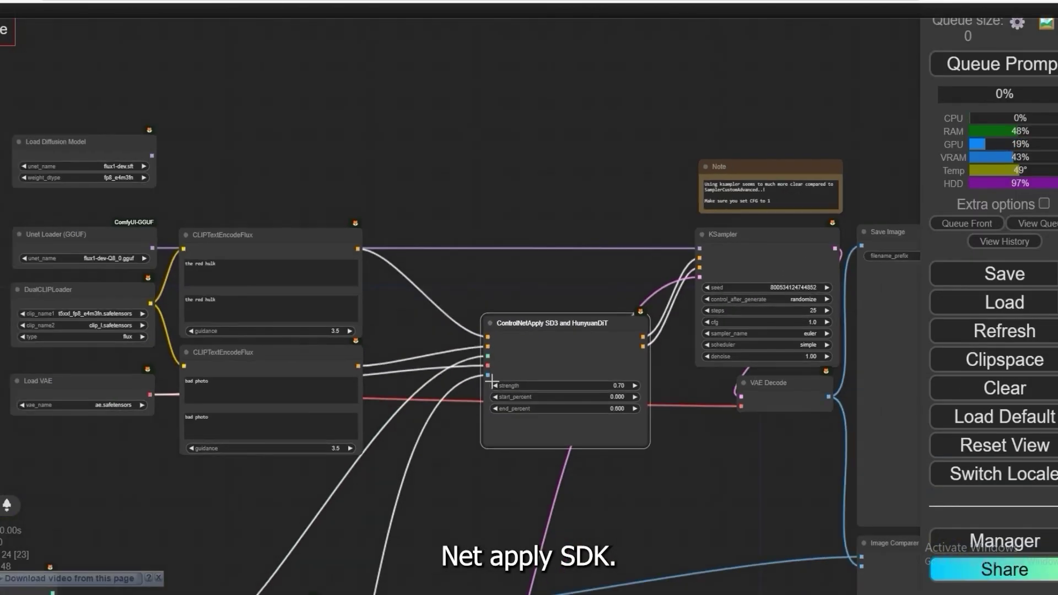
left_click_drag(449, 446, 498, 457)
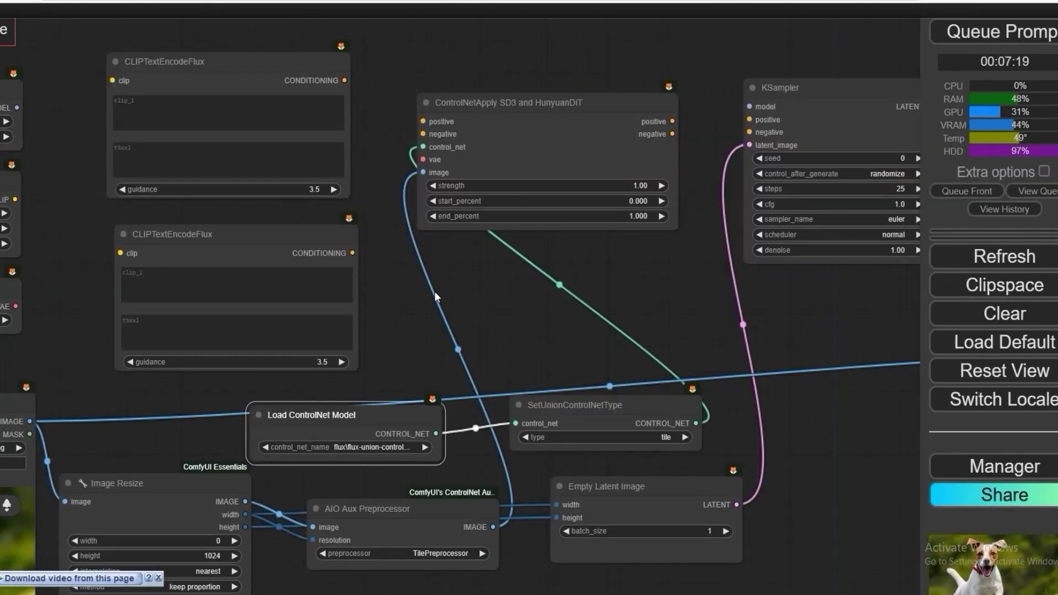
Step: In the new workflow, connect Load Diffusion Model's MODEL output to the KSampler's model input
left_click_drag(435, 293, 699, 388)
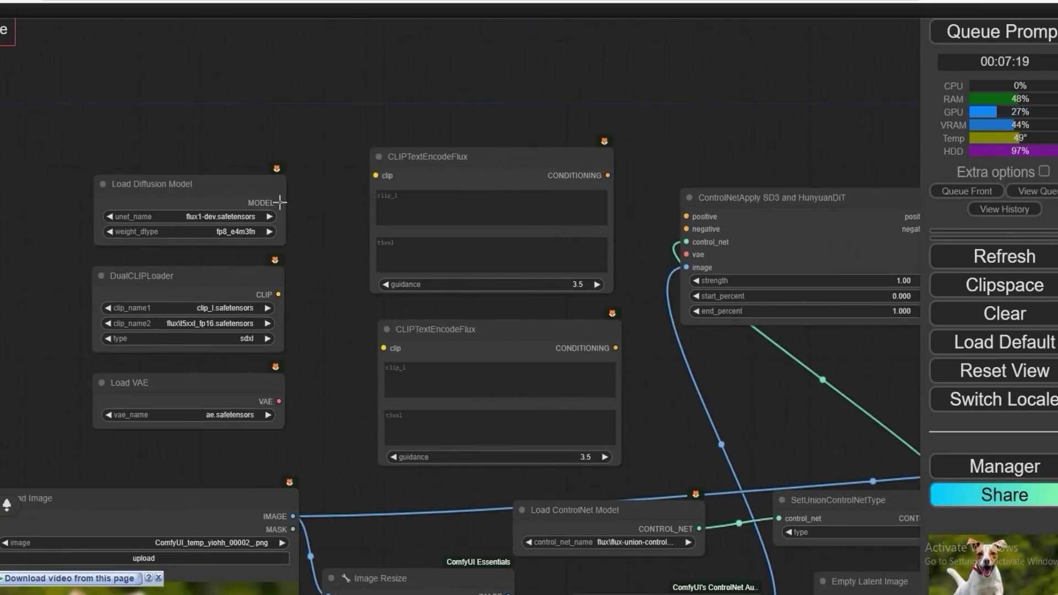
scroll(529, 100, "down", 2)
left_click_drag(529, 100, 359, 121)
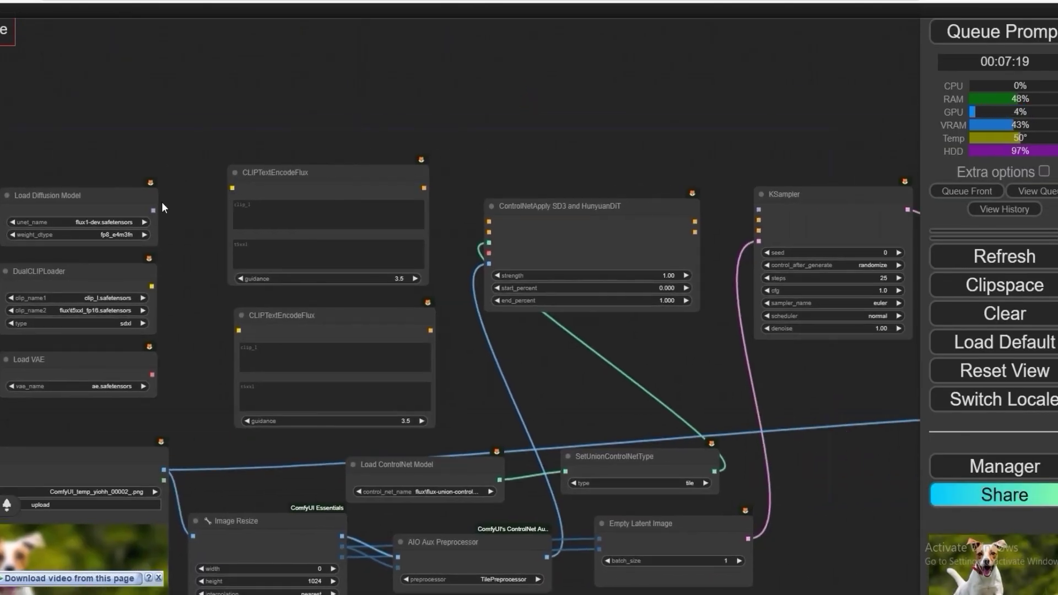
left_click_drag(153, 210, 759, 210)
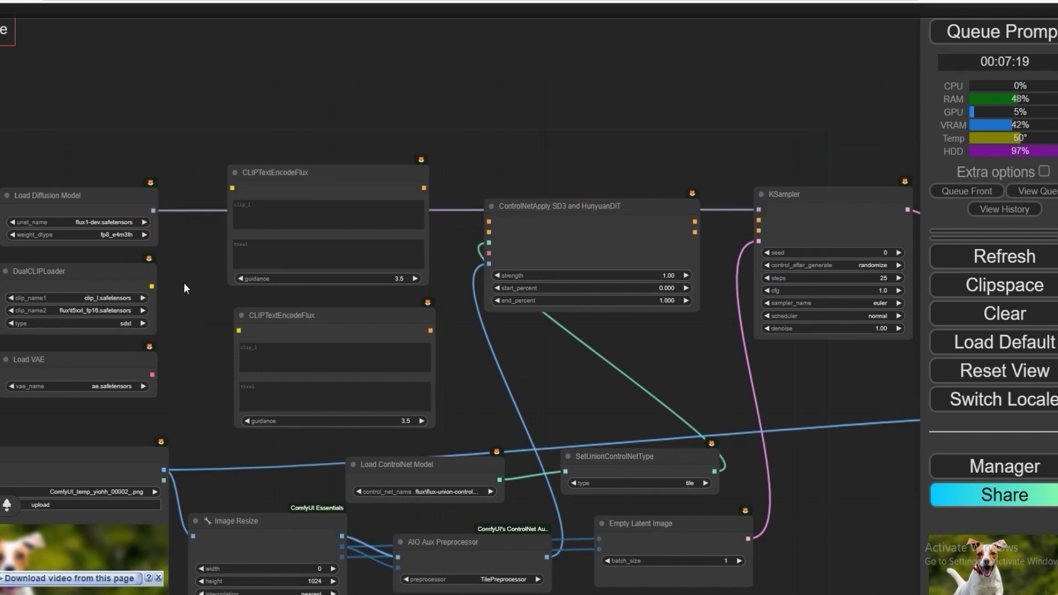
Step: Connect the DualCLIPLoader's CLIP output to the clip inputs of both CLIPTextEncodeFlux nodes
scroll(110, 281, "up", 2)
left_click_drag(160, 288, 259, 169)
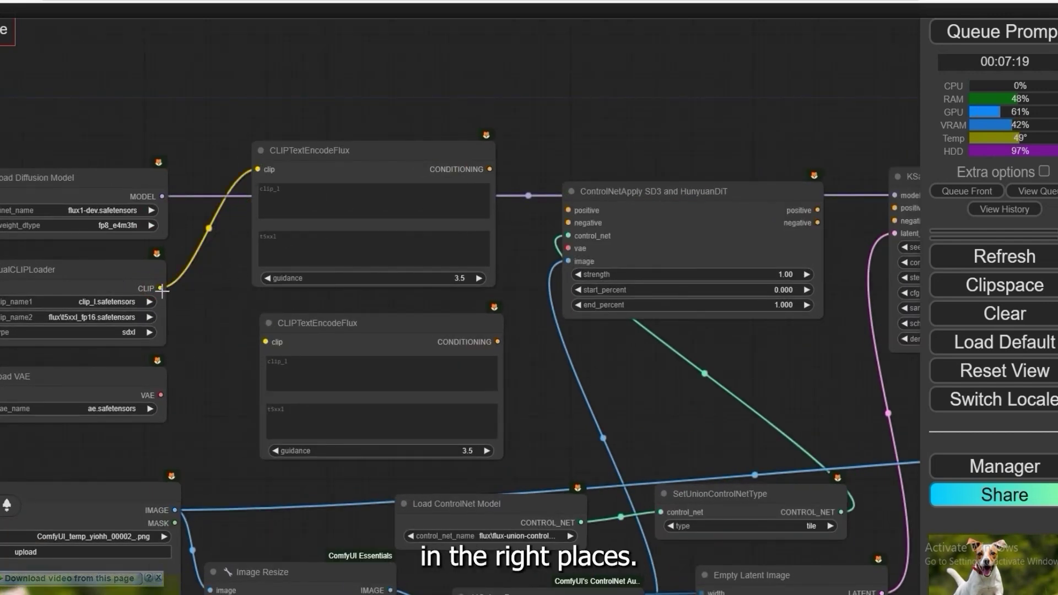
left_click_drag(161, 289, 265, 342)
Step: Search for conditioning nodes and add a ConditioningZeroOut node beside the lower CLIPTextEncodeFlux
double_click(515, 373)
type("c")
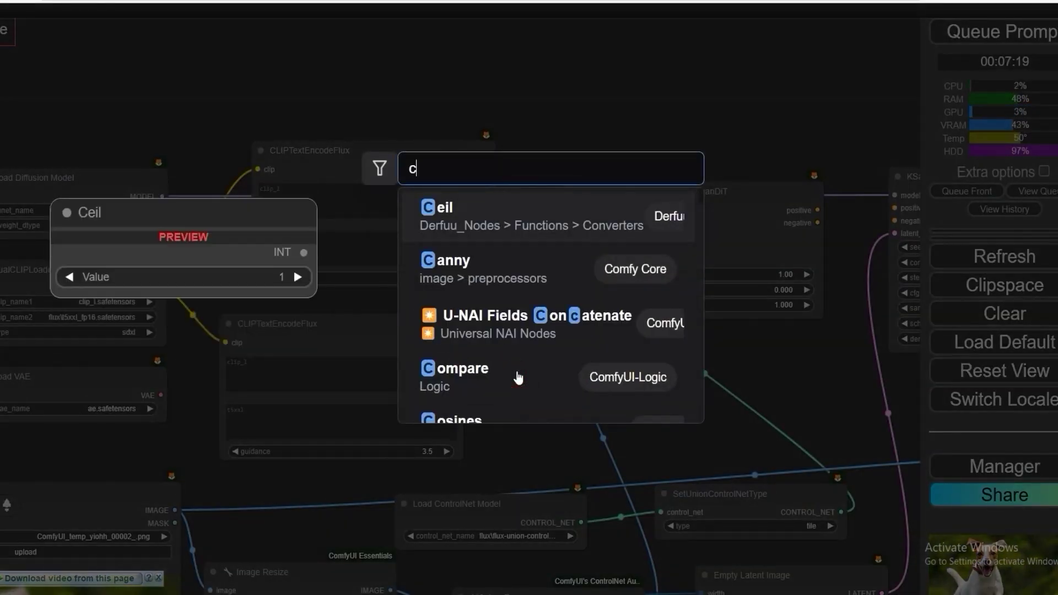
type("omndi")
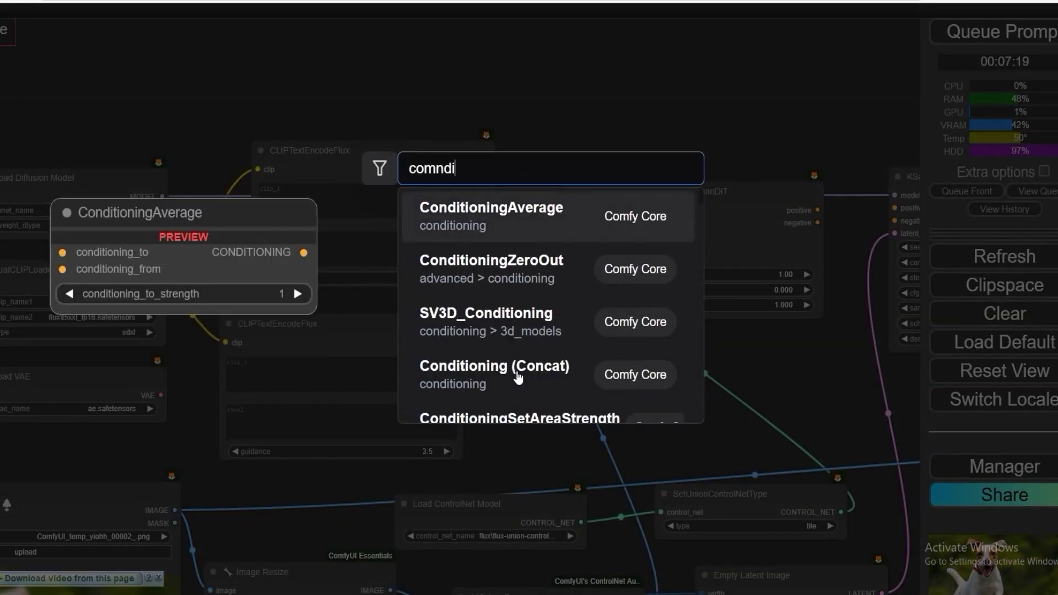
type("tio")
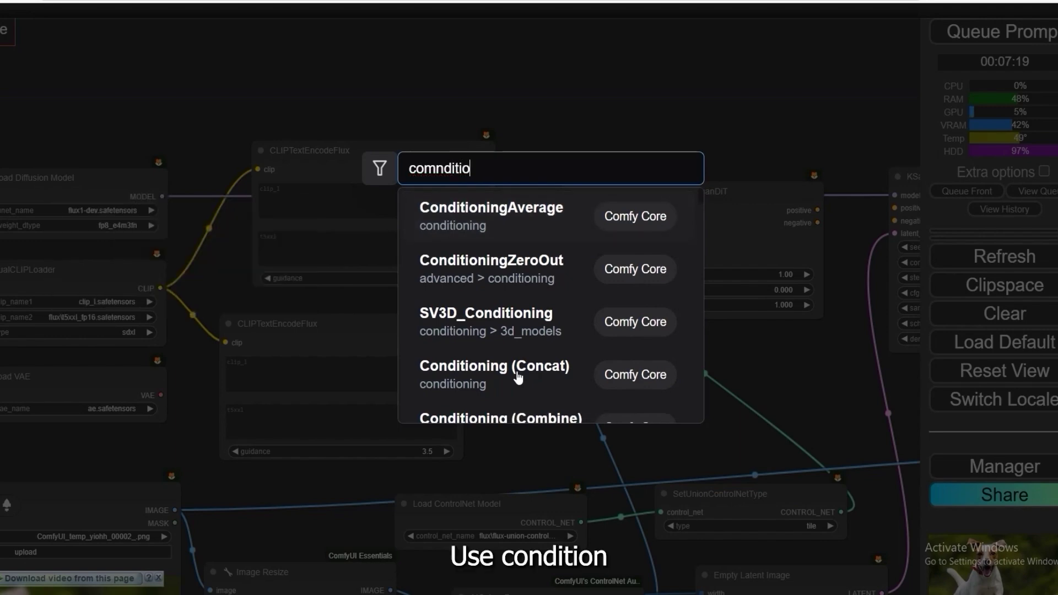
left_click(438, 278)
Step: Route the lower CLIPTextEncodeFlux's CONDITIONING through ConditioningZeroOut into ControlNetApply's negative input, and shift ControlNetApply up and to the right
left_click_drag(530, 380, 458, 343)
left_click_drag(565, 362, 519, 374)
left_click_drag(658, 392, 568, 222)
left_click_drag(634, 192, 668, 175)
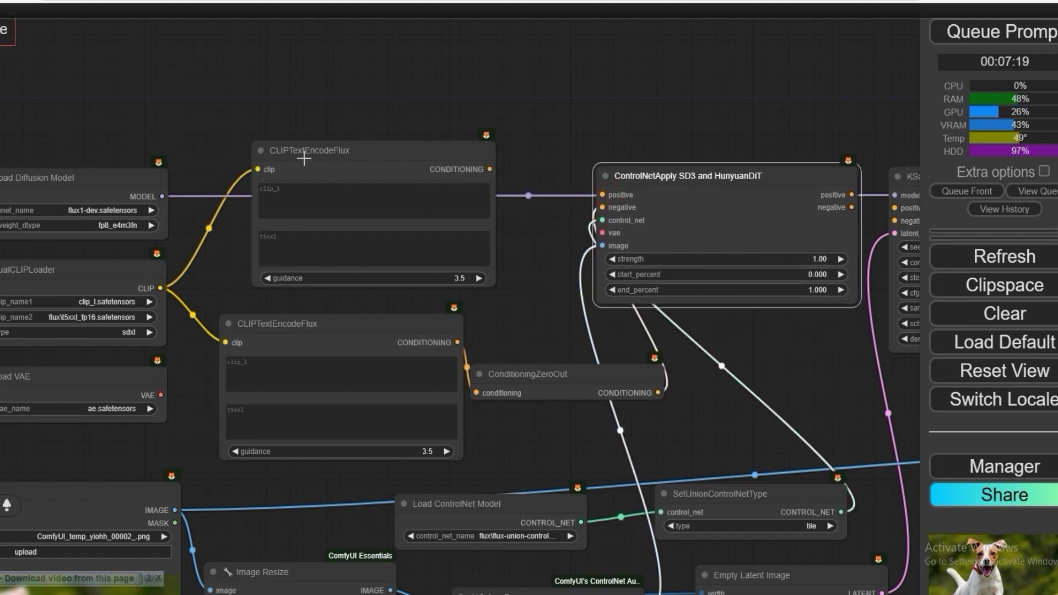
Step: Connect the upper CLIPTextEncodeFlux to ControlNetApply's positive input, and ControlNetApply's positive and negative outputs to the matching KSampler inputs
left_click_drag(490, 170, 663, 209)
left_click_drag(654, 156, 469, 161)
left_click_drag(609, 203, 709, 213)
left_click_drag(589, 226, 708, 226)
left_click_drag(499, 200, 559, 198)
Step: Connect Load VAE's VAE output to the vae input of ControlNetApply SD3 and HunyuanDiT
scroll(488, 415, "down", 3)
left_click_drag(487, 415, 320, 356)
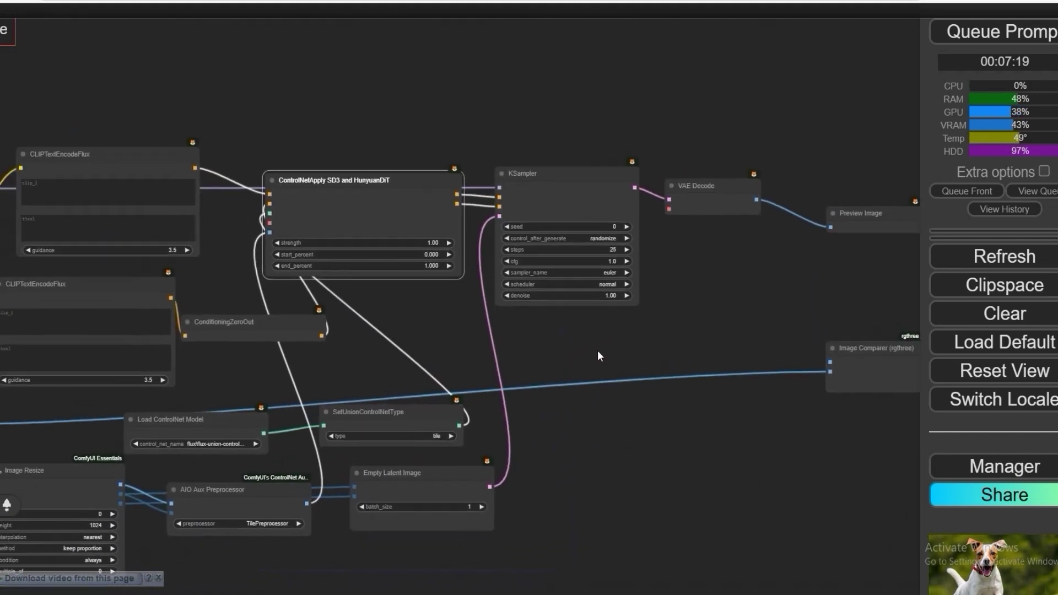
left_click_drag(560, 353, 738, 308)
left_click_drag(379, 352, 545, 349)
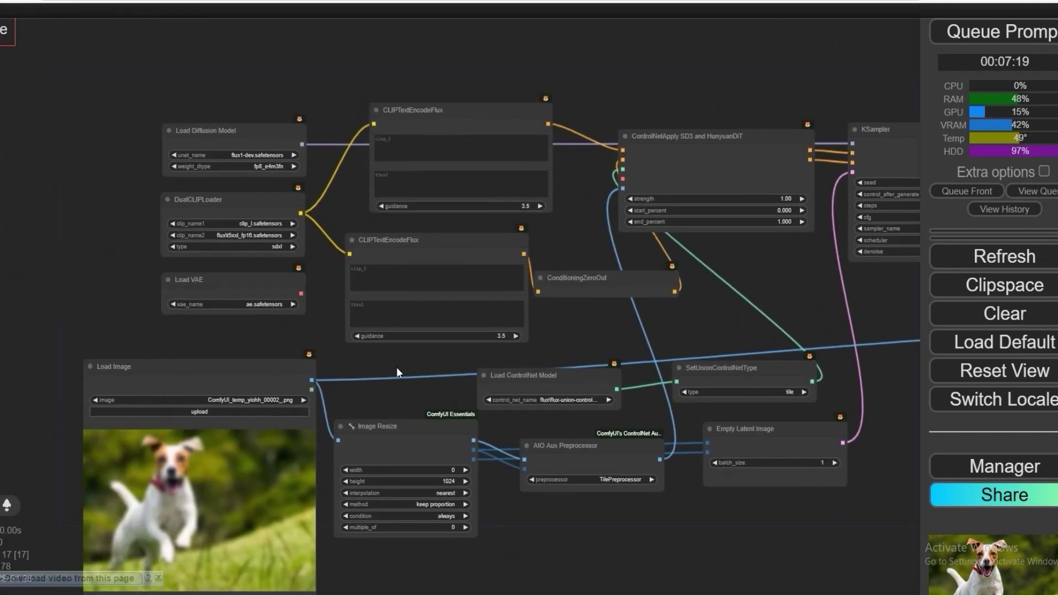
left_click_drag(301, 293, 622, 178)
Step: Connect Load VAE's VAE output to the vae input of the VAE Decode node as well
left_click_drag(586, 252, 395, 255)
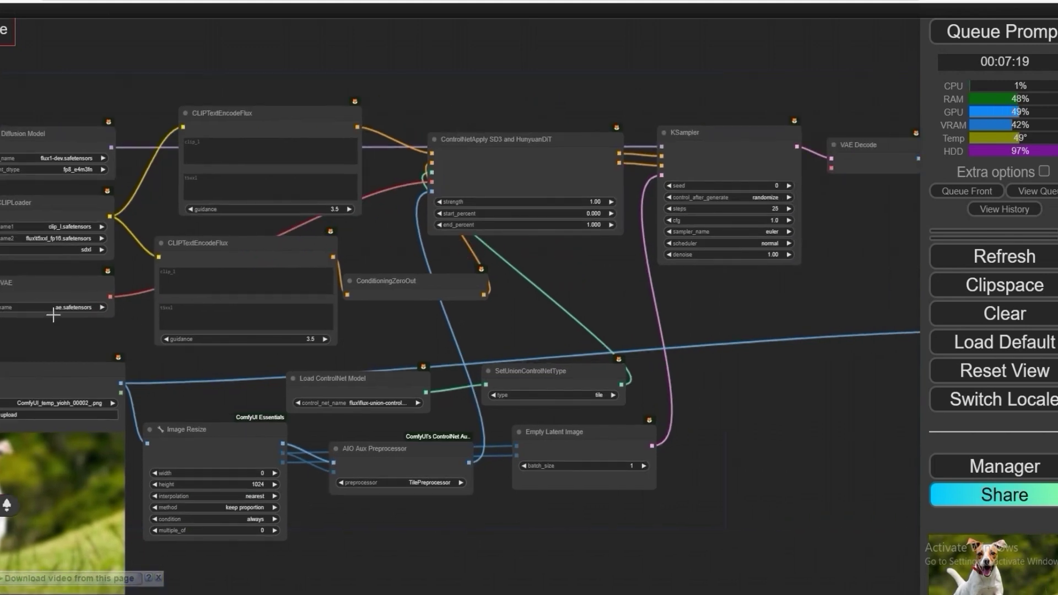
scroll(72, 323, "up", 4)
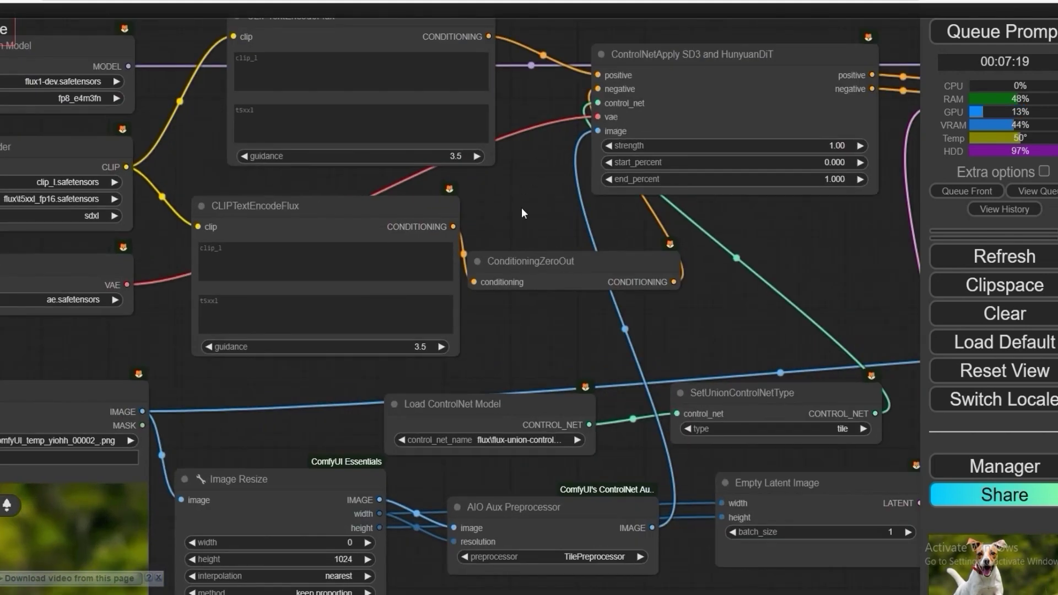
left_click_drag(524, 212, 406, 323)
left_click_drag(518, 398, 329, 405)
scroll(462, 398, "down", 4)
left_click_drag(462, 398, 628, 318)
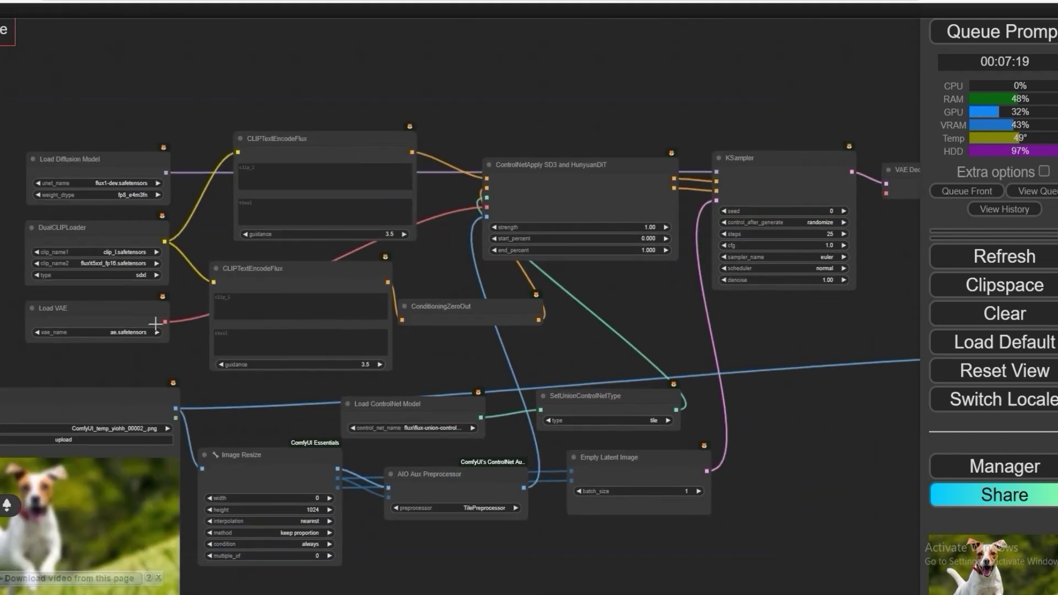
left_click_drag(165, 322, 884, 191)
Step: Move the Image Comparer node down and to the left, below the VAE Decode
left_click_drag(628, 324, 573, 329)
left_click_drag(421, 324, 416, 316)
scroll(585, 339, "down", 1)
scroll(585, 338, "down", 2)
left_click_drag(567, 339, 489, 337)
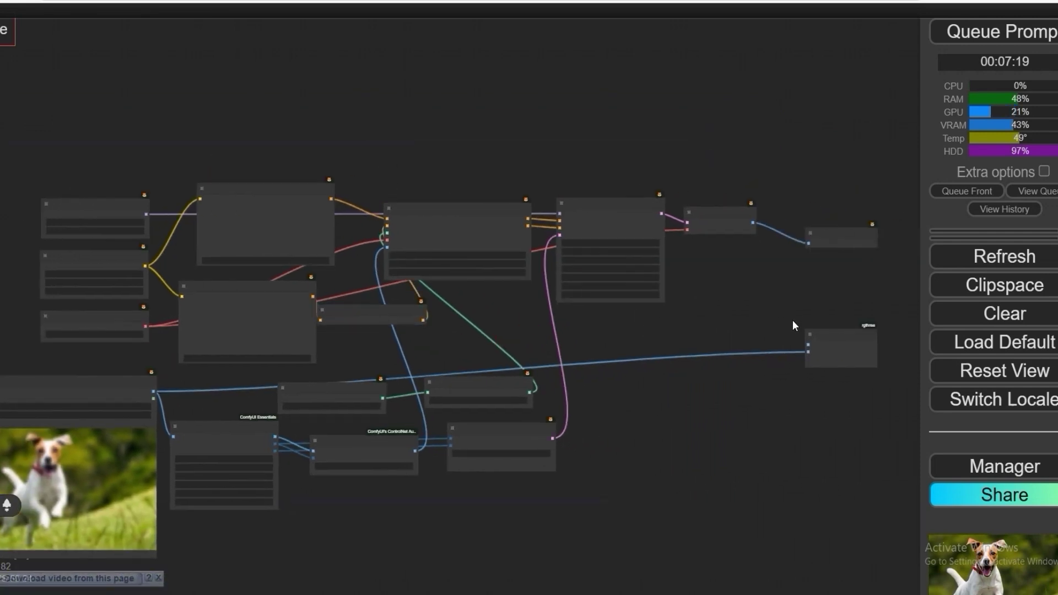
left_click_drag(831, 336, 787, 370)
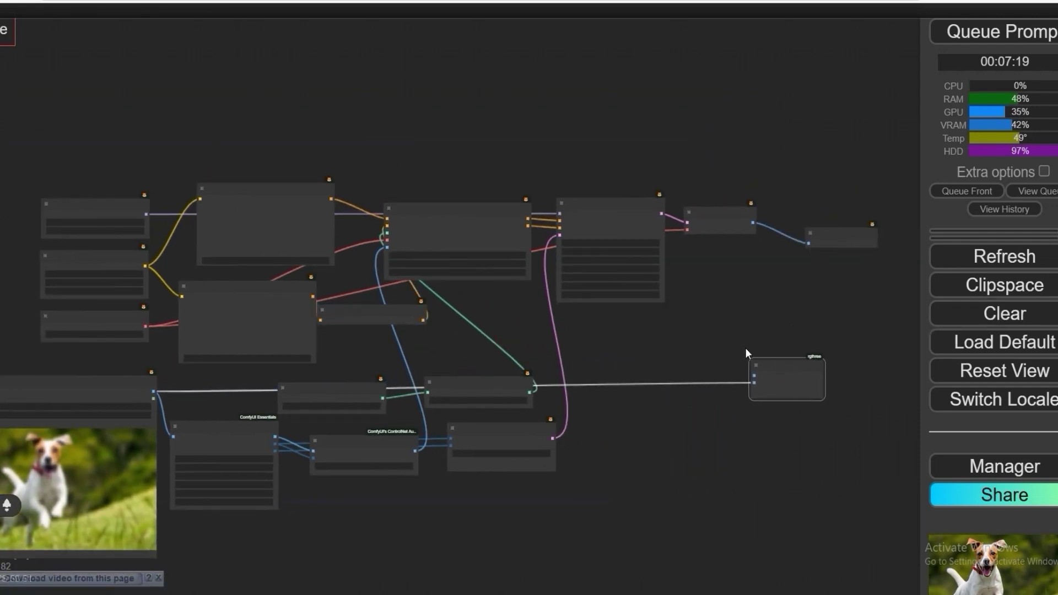
Step: Rewire the Image Comparer with VAE Decode's IMAGE on image_b and Load Image's IMAGE on image_a, and shift the comparer slightly left
scroll(745, 346, "up", 3)
left_click_drag(755, 184, 758, 397)
scroll(678, 386, "up", 3)
scroll(607, 380, "down", 6)
scroll(552, 385, "up", 4)
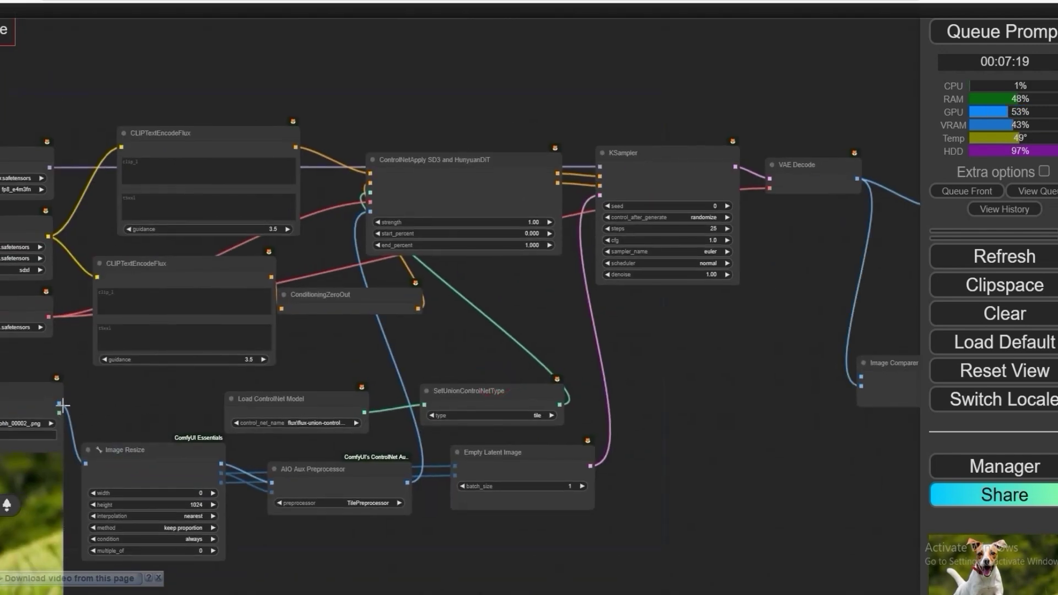
left_click_drag(60, 404, 862, 377)
left_click_drag(882, 363, 830, 351)
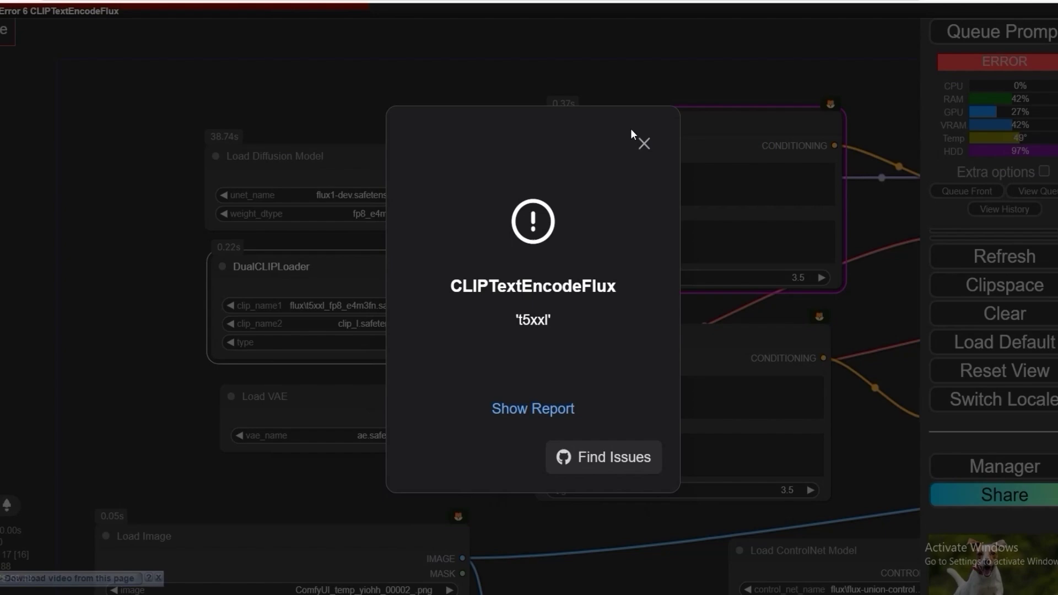
Step: Dismiss the CLIPTextEncodeFlux error and check the DualCLIPLoader's available clip_name1 files without changing the selection
left_click(644, 143)
scroll(551, 276, "down", 3)
scroll(331, 303, "up", 4)
left_click(333, 310)
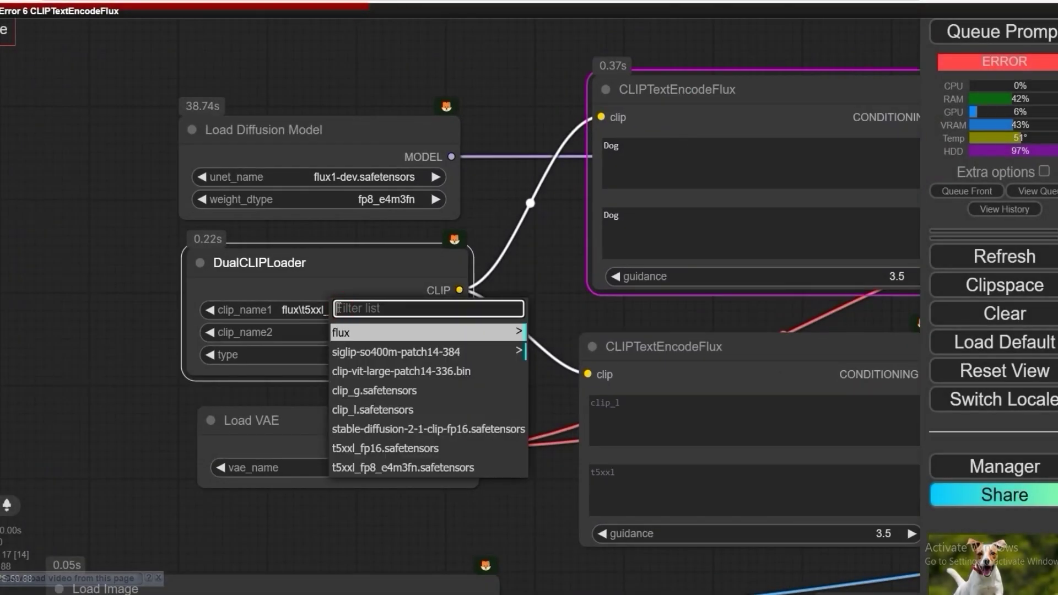
left_click(283, 386)
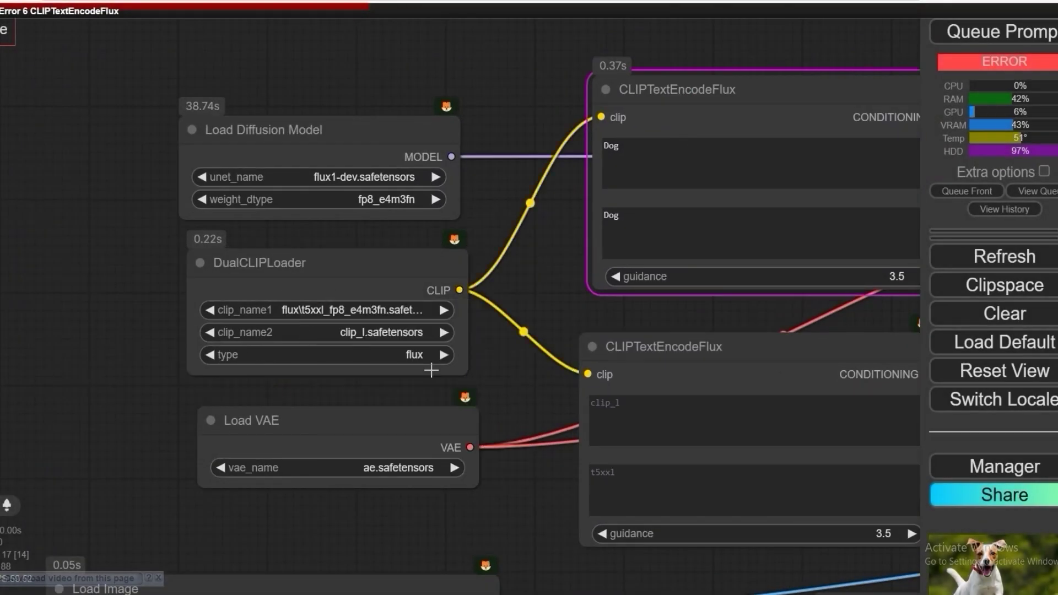
Step: Queue the workflow again with the DualCLIPLoader type at flux and follow its execution across the nodes
scroll(431, 371, "down", 3)
key("ctrl+Return")
left_click_drag(521, 72, 392, 67)
scroll(393, 68, "down", 3)
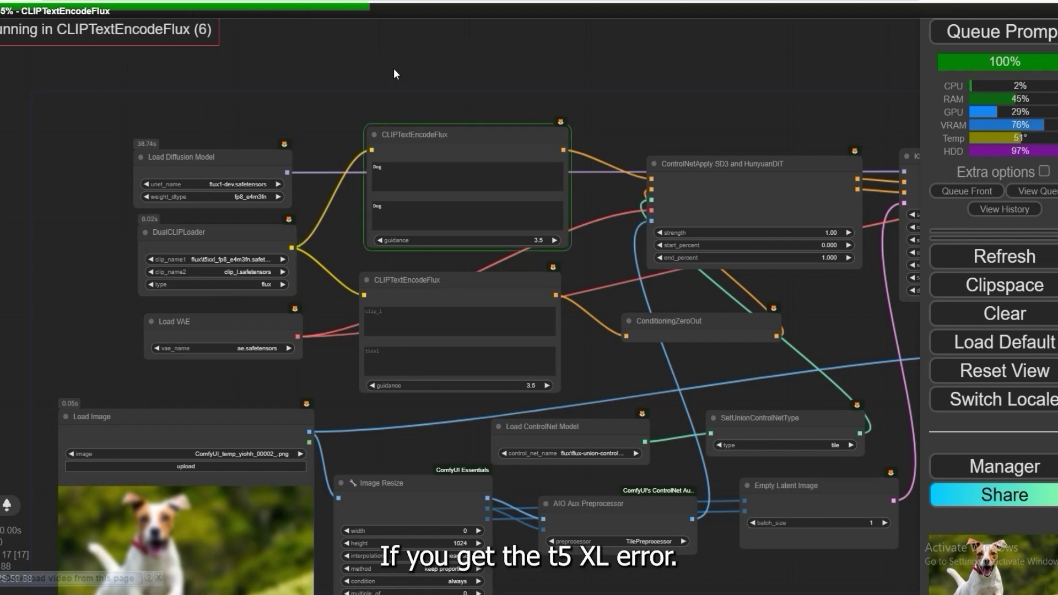
Step: Shift the Image Comparer node slightly left and move the Preview Image node to just below the VAE Decode
scroll(557, 99, "down", 2)
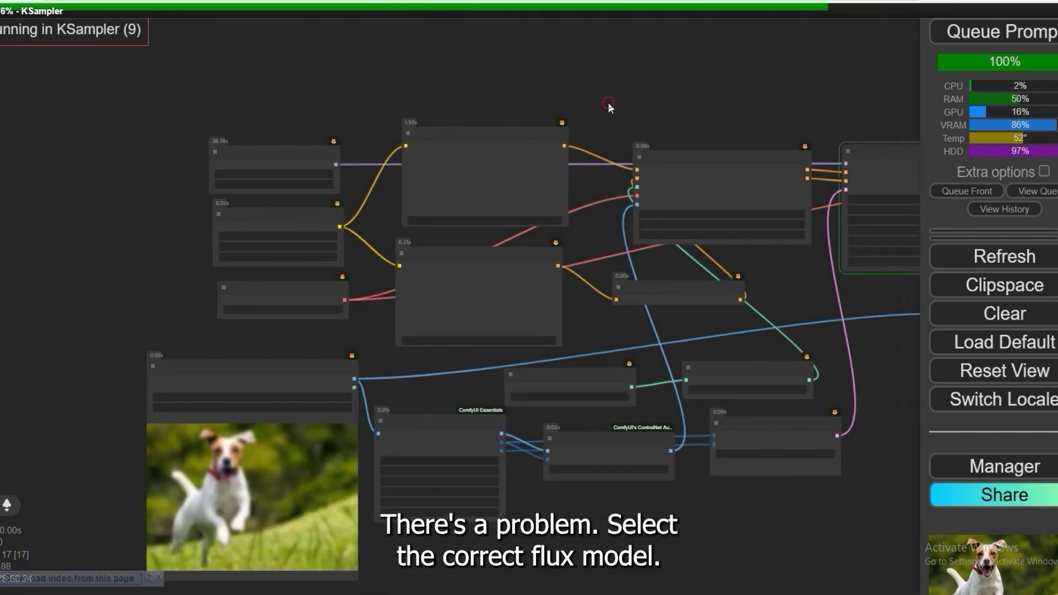
left_click_drag(607, 103, 328, 43)
left_click_drag(480, 50, 197, 101)
left_click_drag(434, 293, 377, 308)
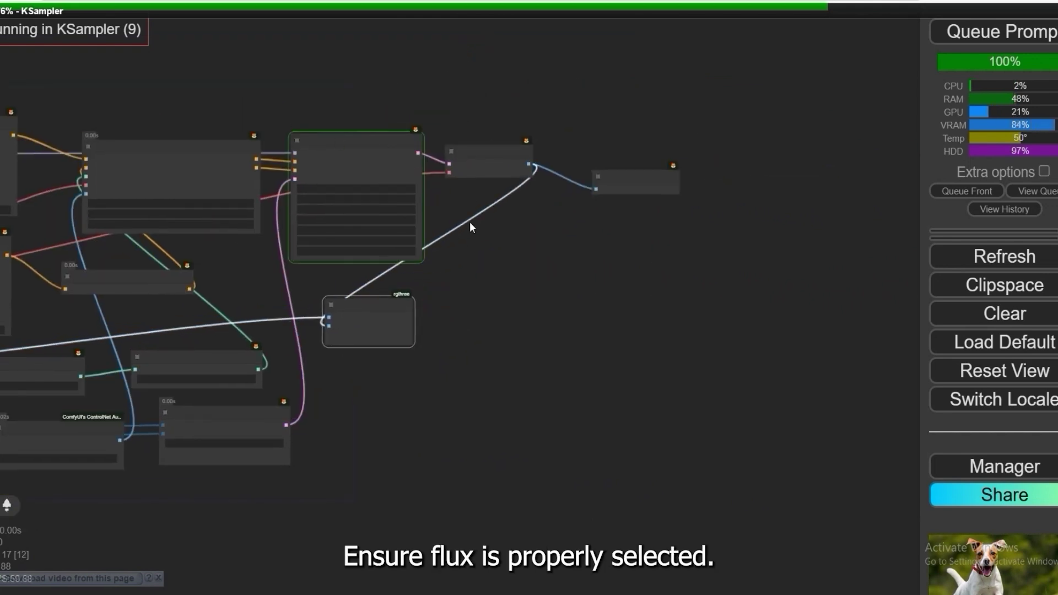
left_click_drag(501, 157, 496, 156)
left_click_drag(627, 185, 508, 207)
scroll(551, 338, "down", 2)
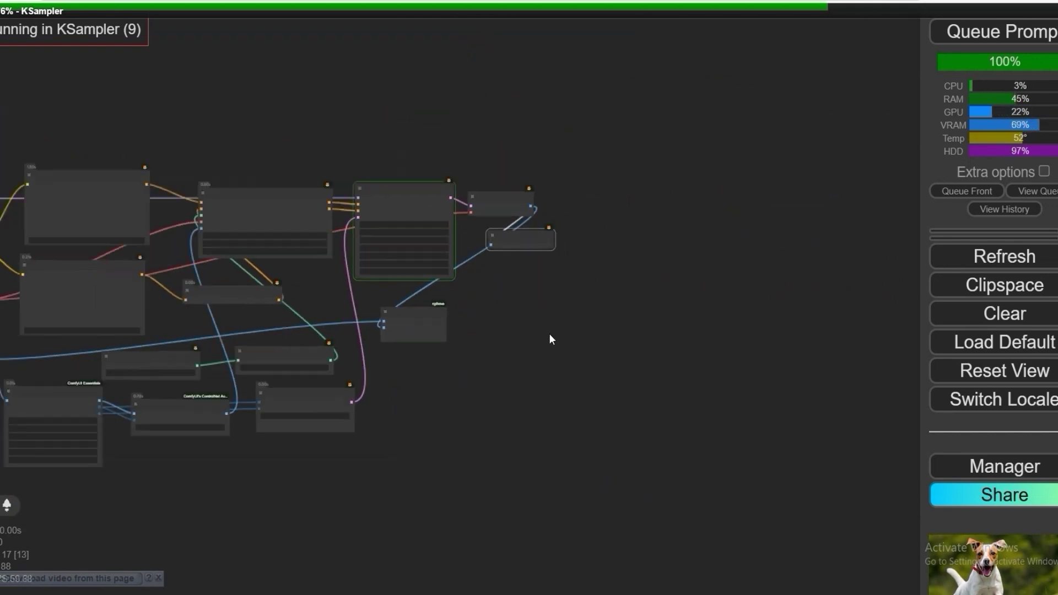
Step: Close the downloads list and follow the KSampler run until the workflow finishes
scroll(721, 320, "up", 1)
left_click_drag(438, 356, 584, 331)
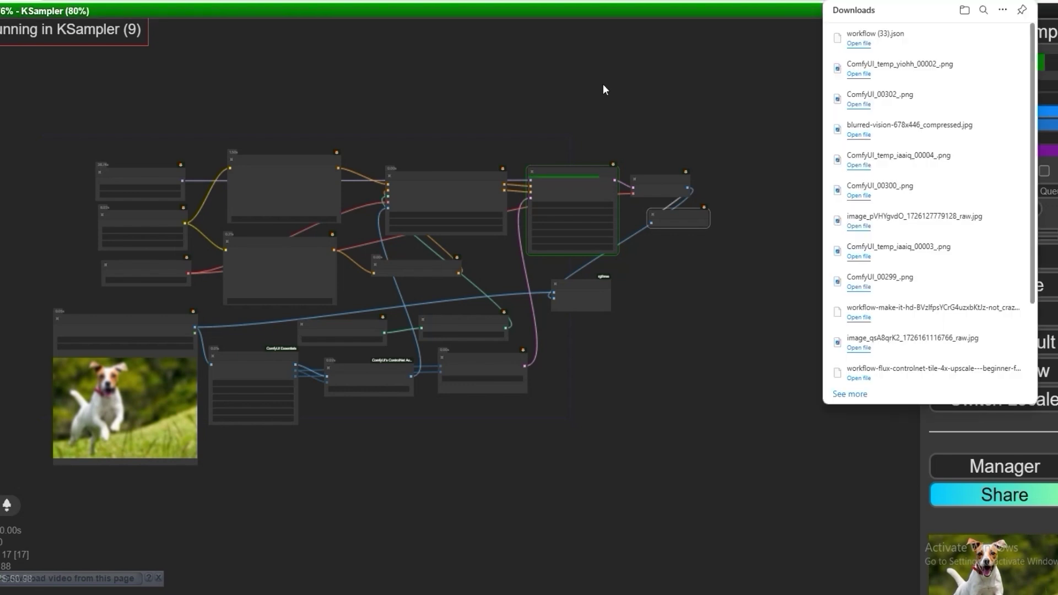
left_click(603, 84)
scroll(728, 263, "up", 5)
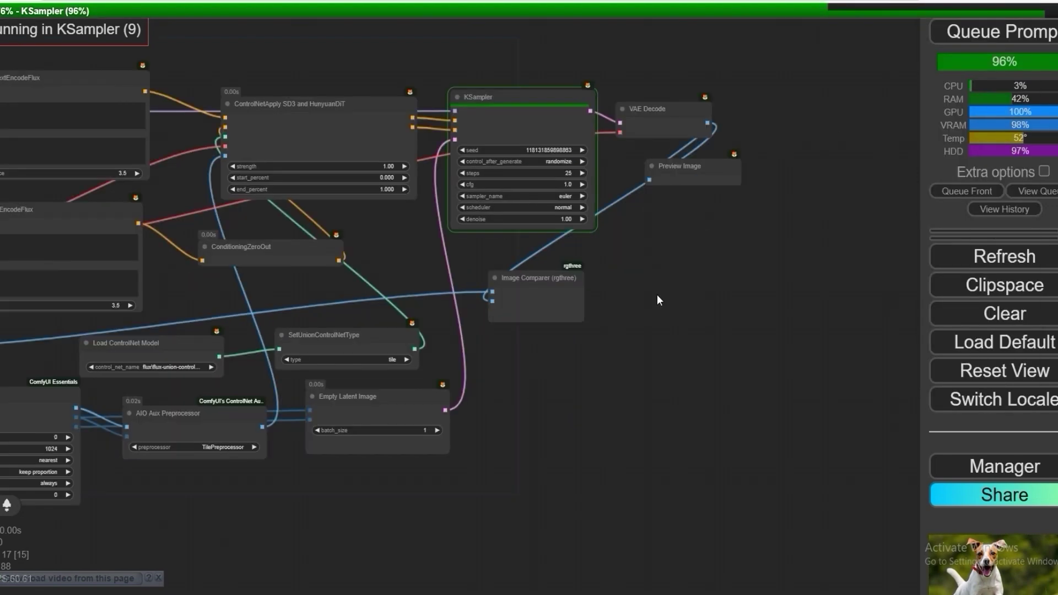
scroll(698, 256, "up", 5)
scroll(698, 256, "up", 3)
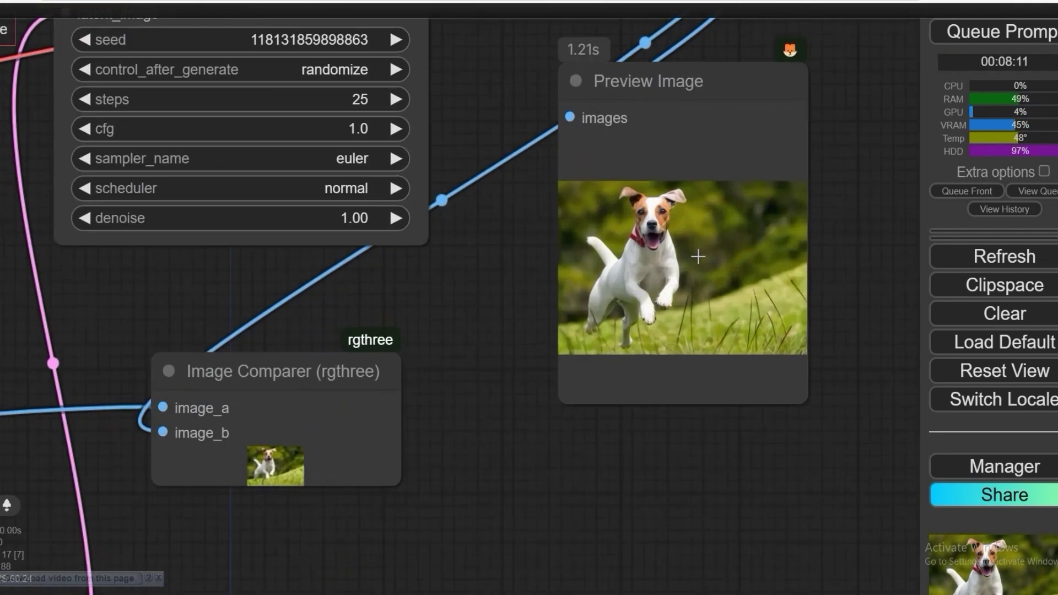
Step: Inspect the restored dog in the Preview Image node and compare it with the blurry original in the Image Comparer
scroll(717, 286, "up", 5)
scroll(650, 308, "down", 8)
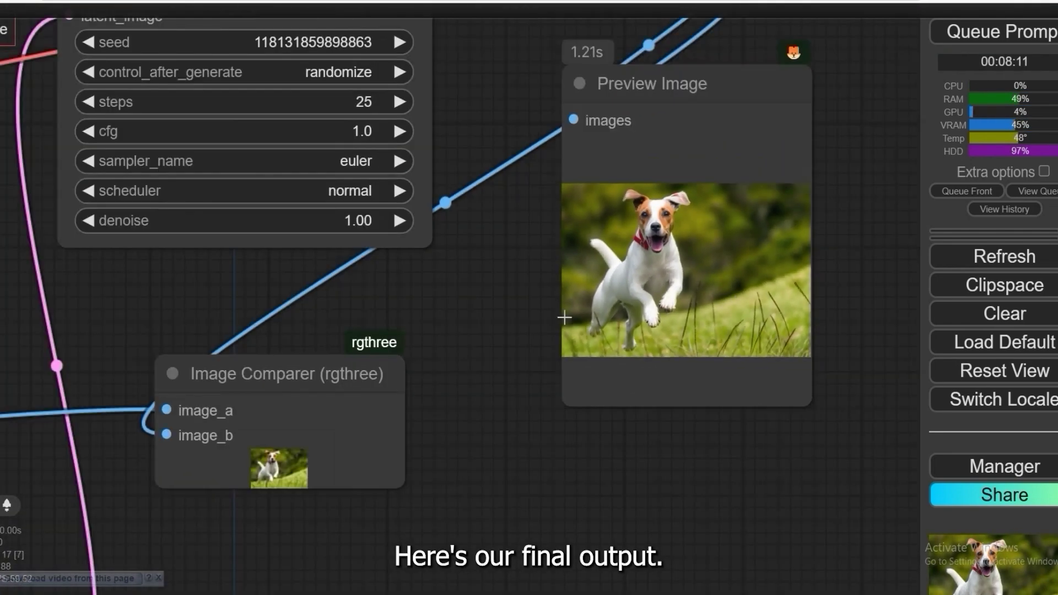
scroll(528, 315, "up", 3)
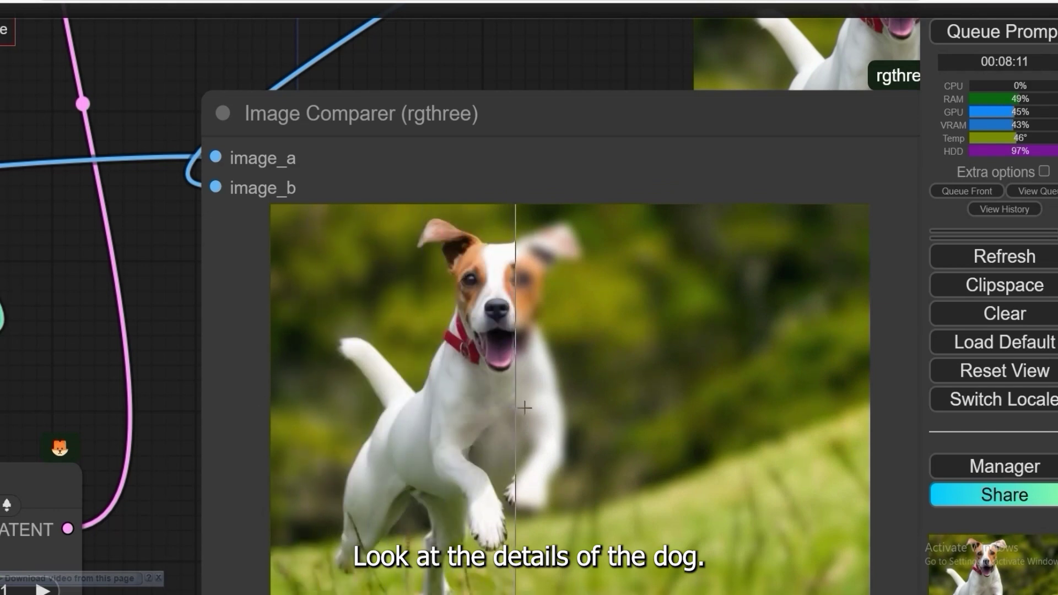
scroll(850, 379, "down", 2)
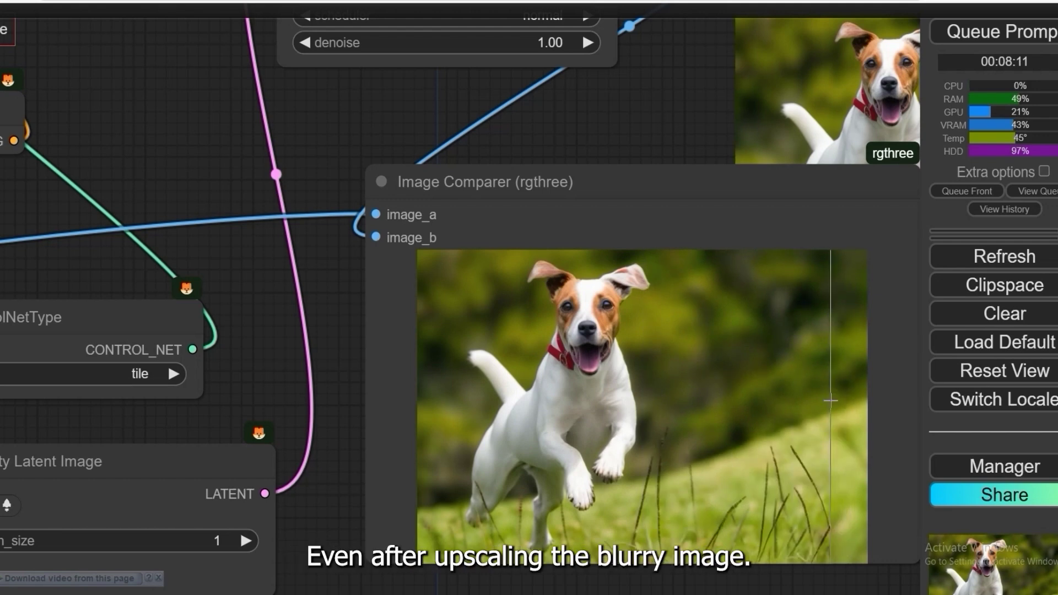
left_click_drag(677, 108, 463, 240)
scroll(563, 244, "up", 4)
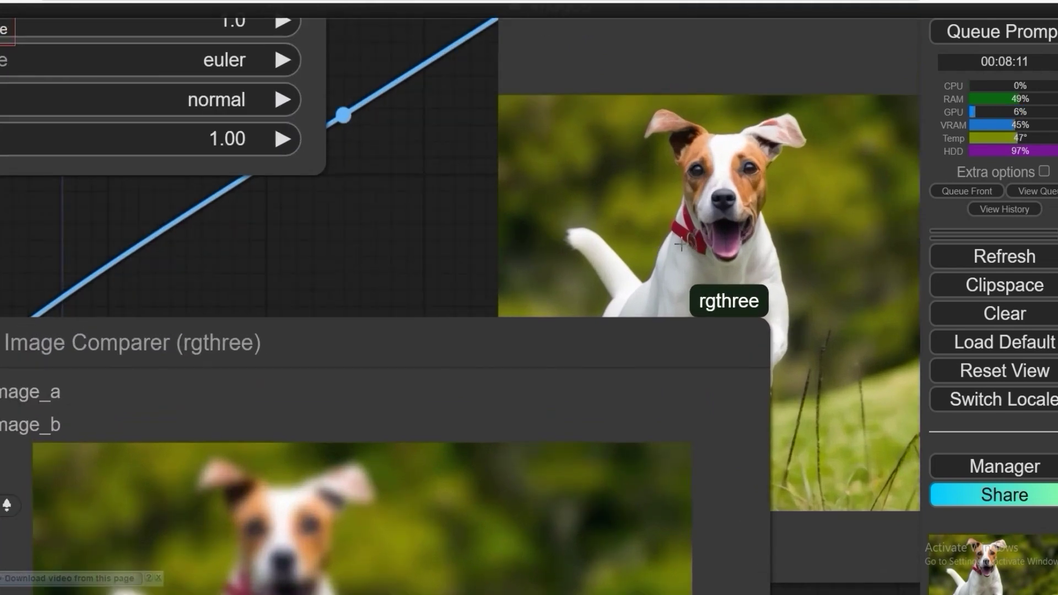
scroll(686, 246, "down", 3)
left_click_drag(359, 235, 542, 60)
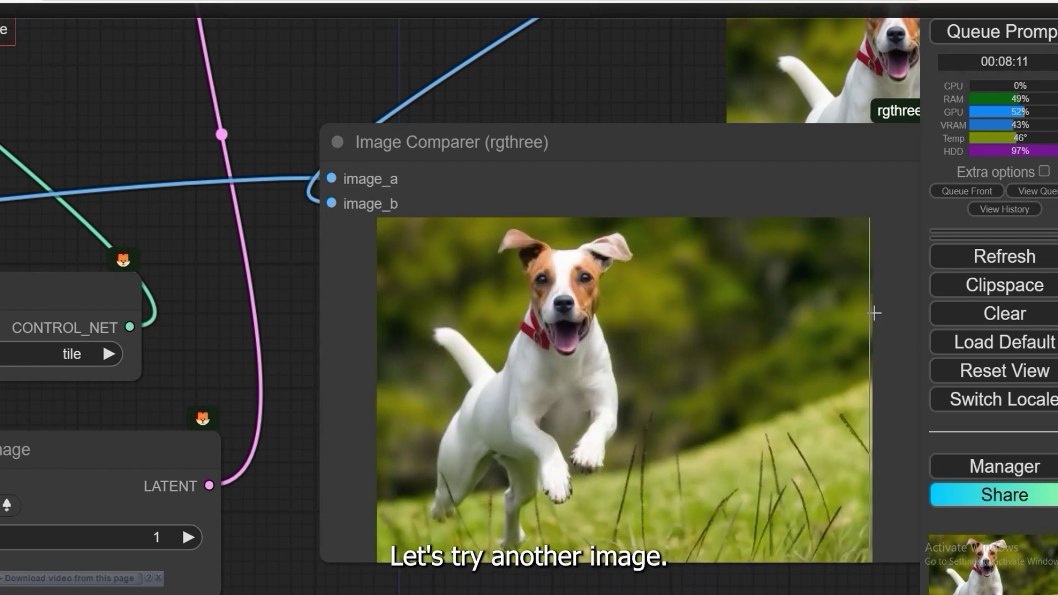
Step: Load the blurry officer photo ComfyUI_temp_iaaiq_00004_.png from the Desktop folder into the Load Image node
scroll(386, 283, "down", 3)
scroll(297, 277, "down", 1)
left_click_drag(298, 277, 689, 213)
left_click_drag(431, 215, 676, 223)
left_click_drag(235, 291, 449, 251)
left_click(310, 256)
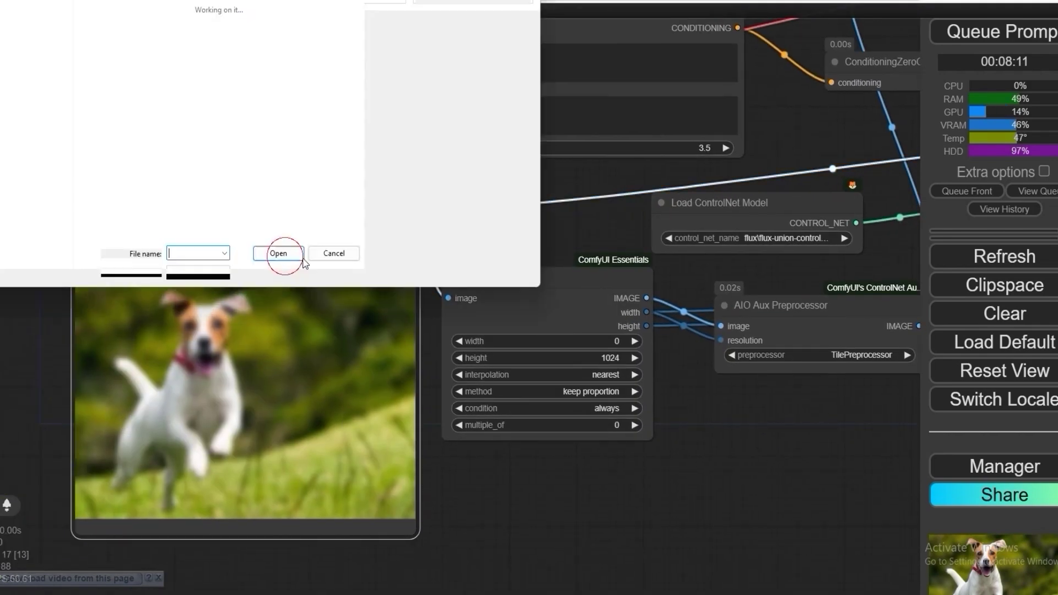
left_click(24, 79)
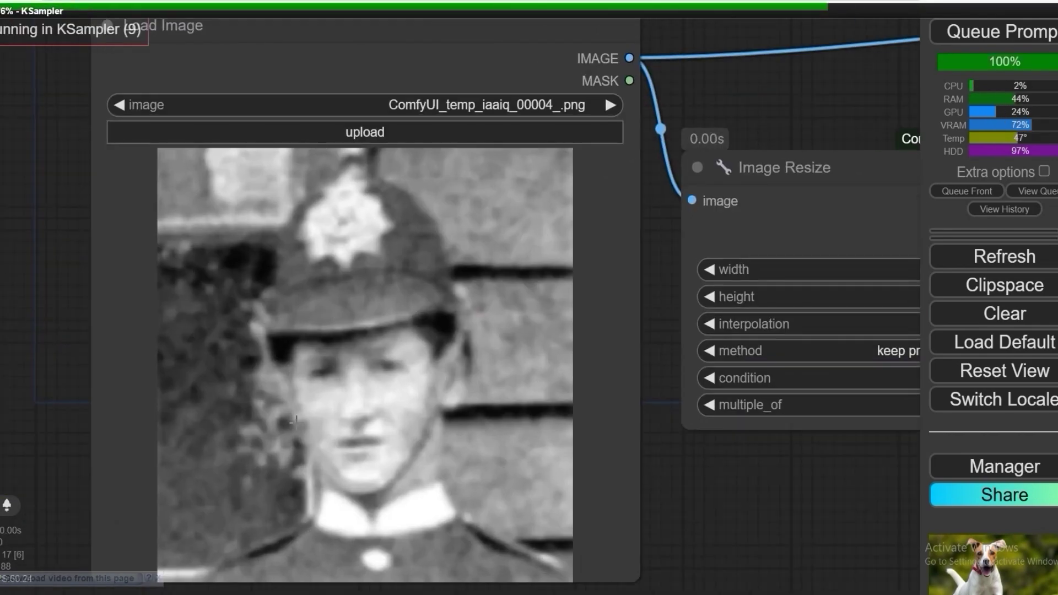
scroll(294, 422, "down", 3)
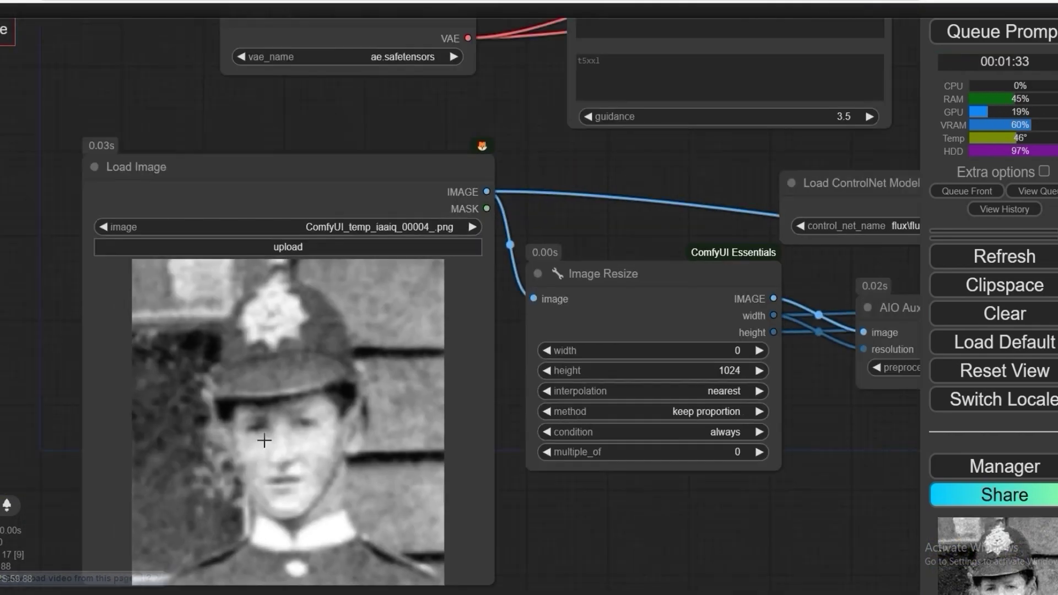
Step: Inspect the blurry officer photo in the Load Image node and the text prompts in the positive CLIPTextEncodeFlux node
scroll(264, 441, "up", 4)
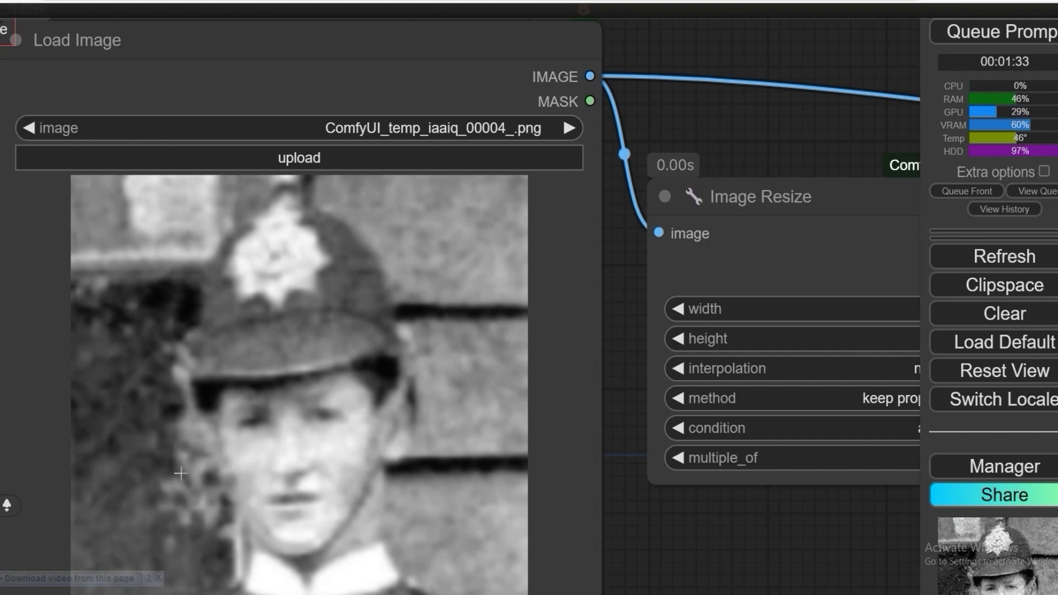
scroll(499, 494, "down", 10)
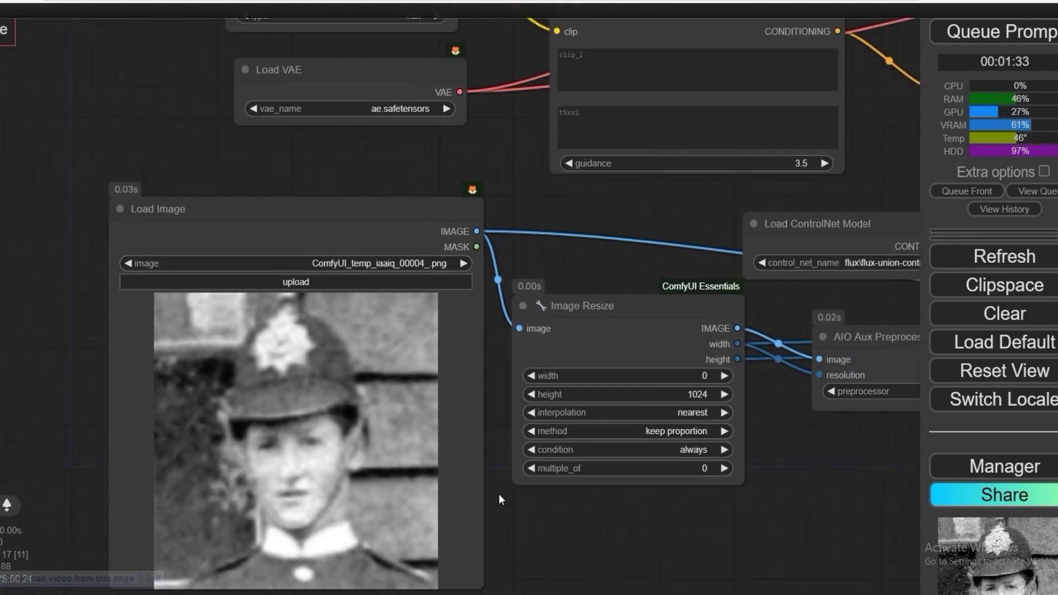
scroll(371, 172, "up", 8)
scroll(370, 172, "up", 2)
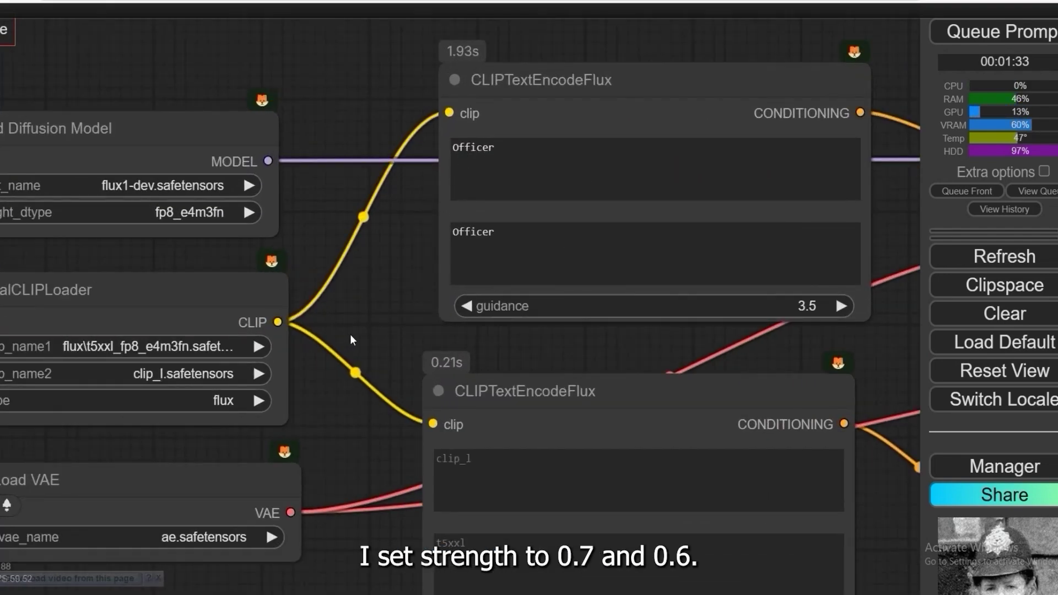
Step: Check the strength and end_percent of the ControlNetApply SD3 node and the scheduler of the KSampler
scroll(348, 335, "down", 2)
left_click_drag(331, 336, 156, 326)
left_click_drag(642, 332, 229, 345)
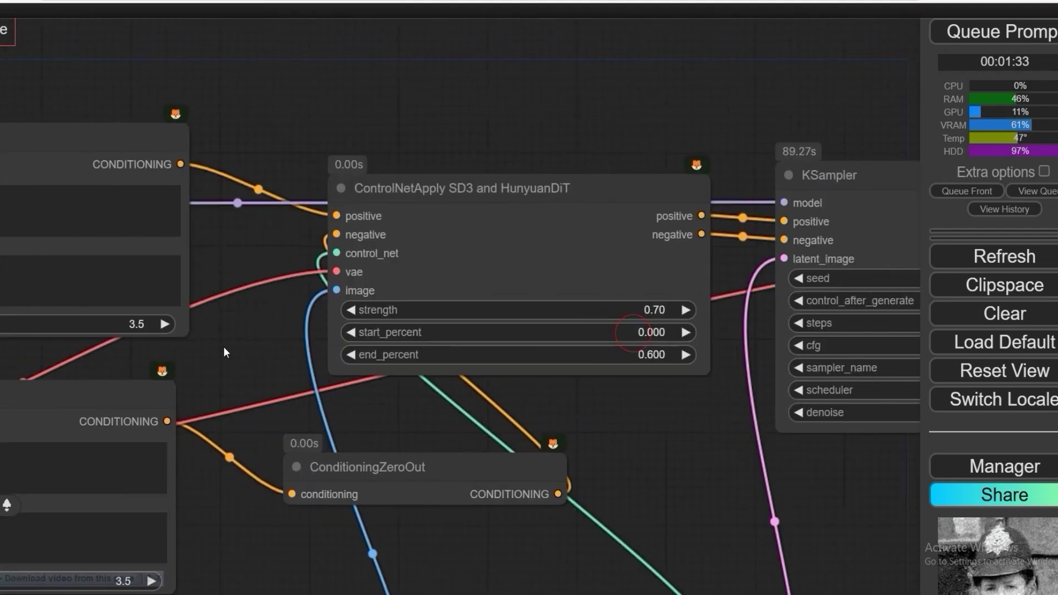
scroll(374, 311, "up", 2)
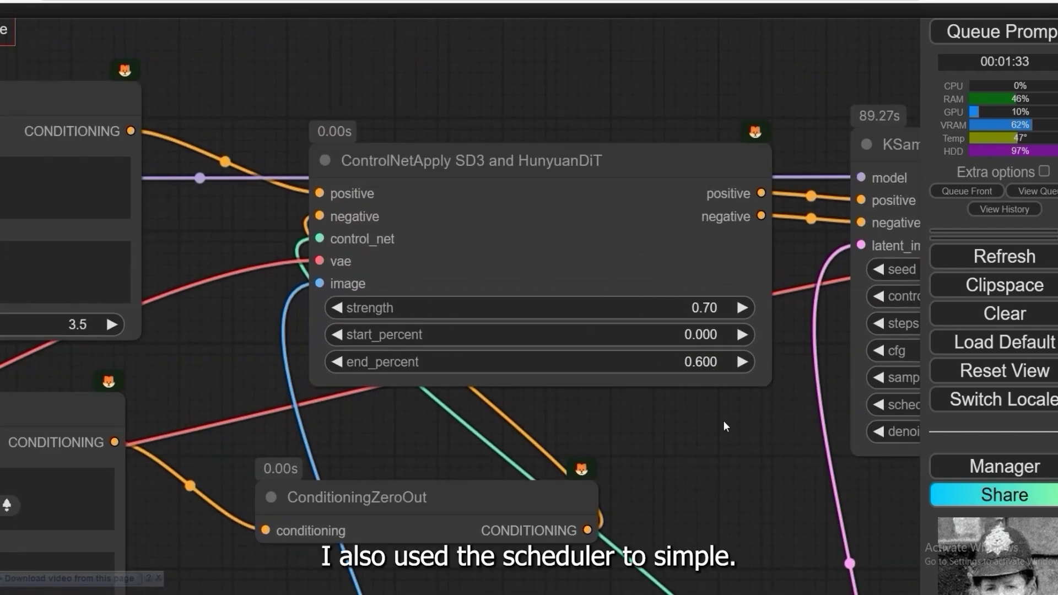
left_click_drag(726, 426, 367, 428)
scroll(513, 414, "up", 2)
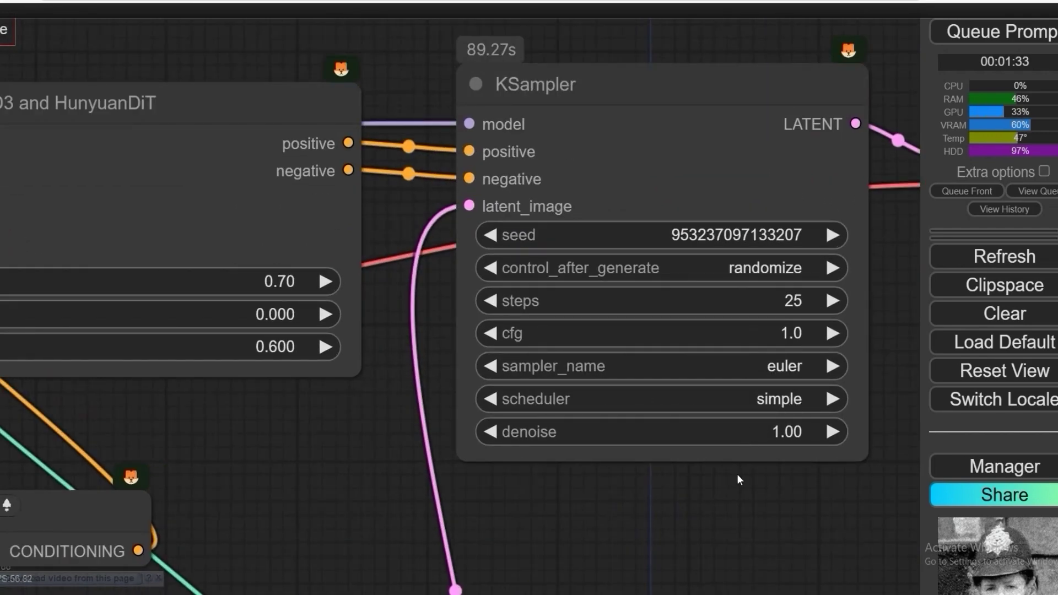
scroll(737, 475, "down", 2)
left_click_drag(736, 477, 557, 444)
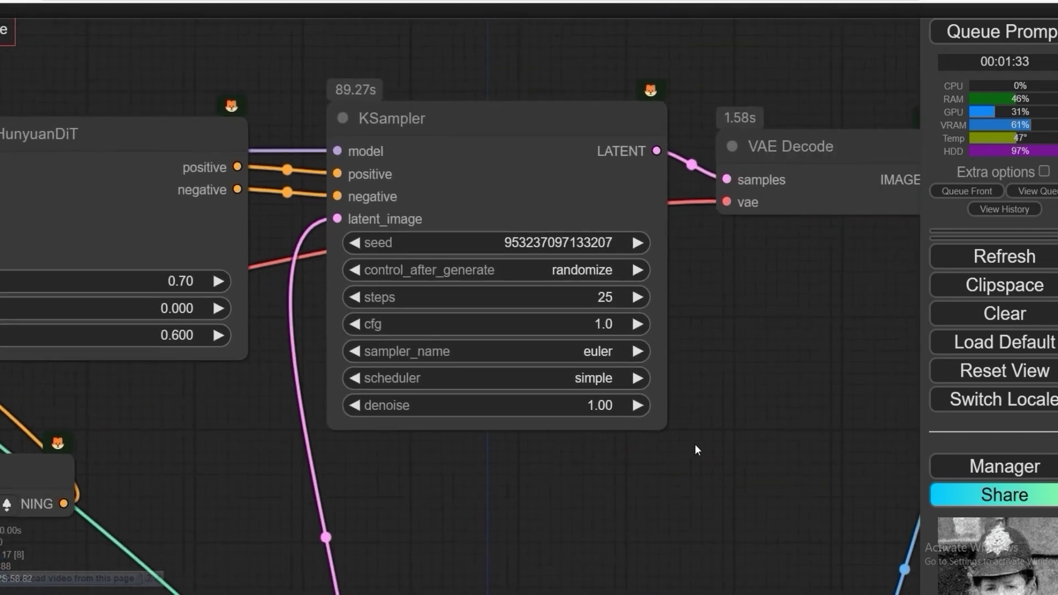
Step: Queue the workflow to restore the officer photo
scroll(703, 444, "down", 3)
left_click(963, 36)
left_click_drag(747, 362, 557, 272)
scroll(862, 326, "down", 6)
scroll(623, 406, "down", 1)
left_click_drag(623, 402, 553, 409)
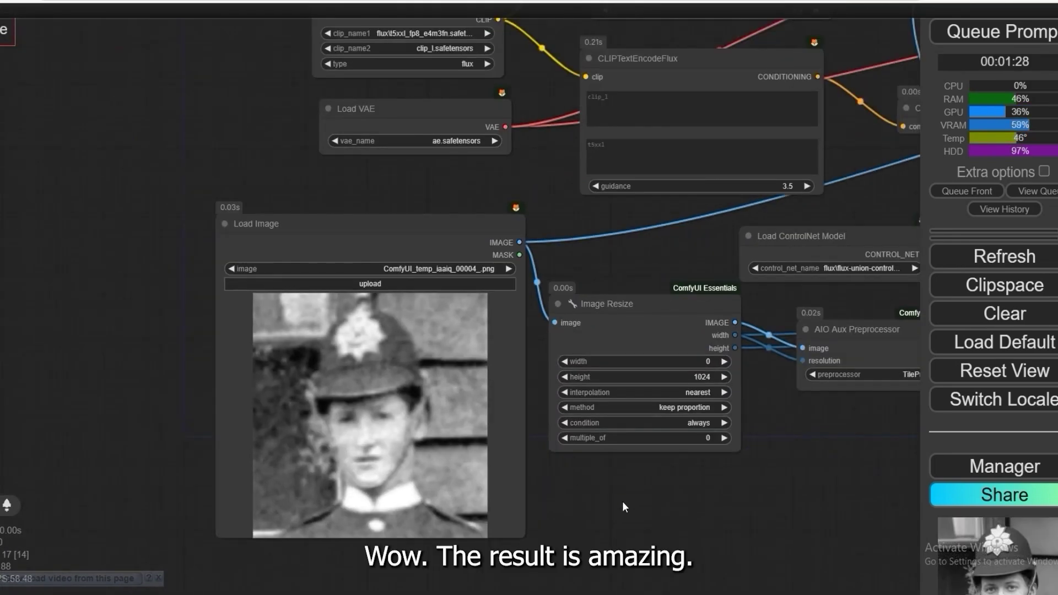
Step: Compare the restored officer portrait with its blurry source in the Image Comparer
scroll(650, 502, "up", 2)
left_click_drag(819, 482, 380, 552)
left_click_drag(762, 312, 218, 309)
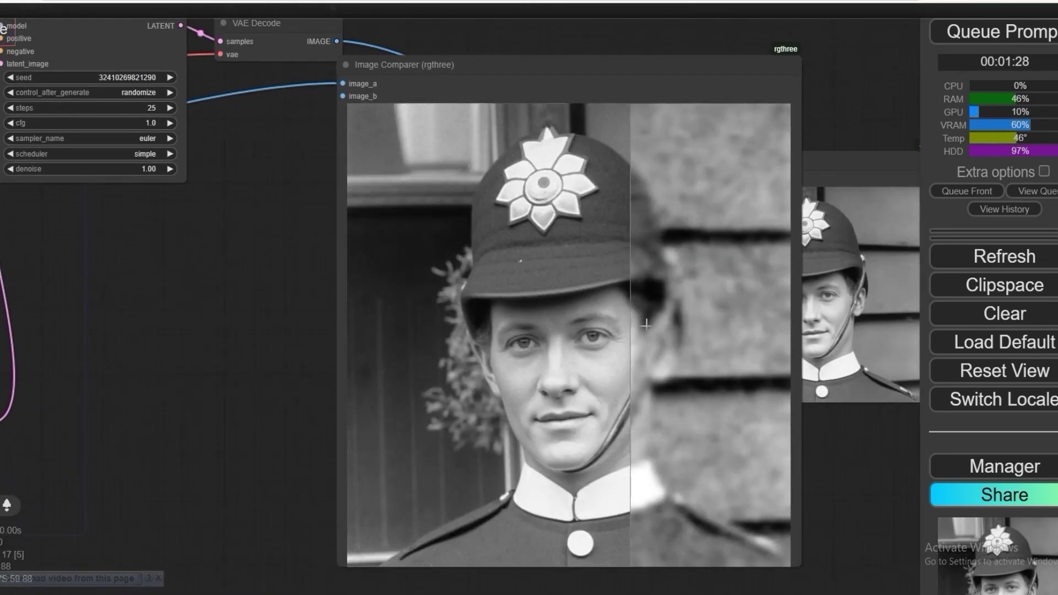